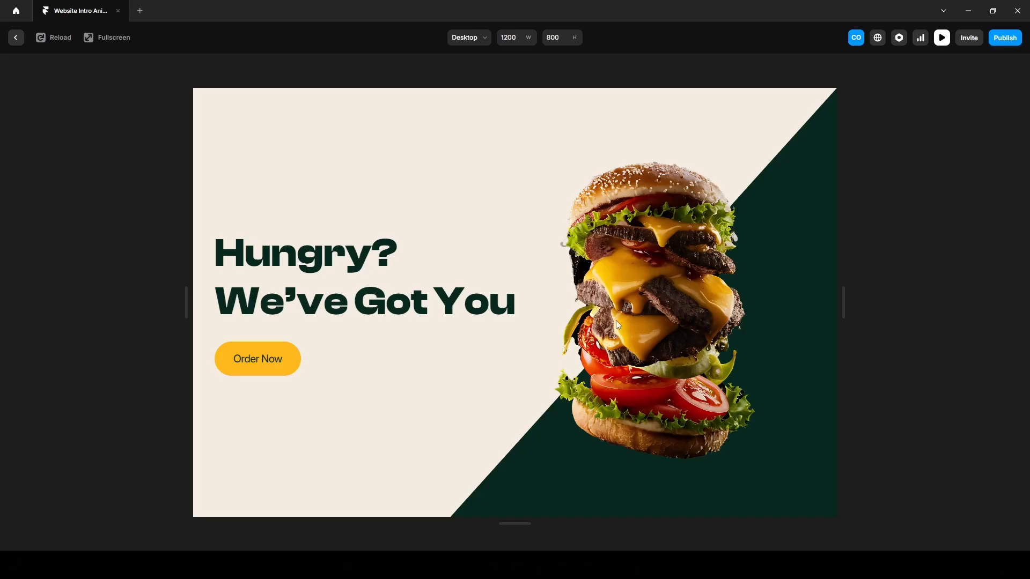
Step: Leave the preview and toggle the Landing Intro layer's visibility to examine the hero section beneath it
left_click(19, 38)
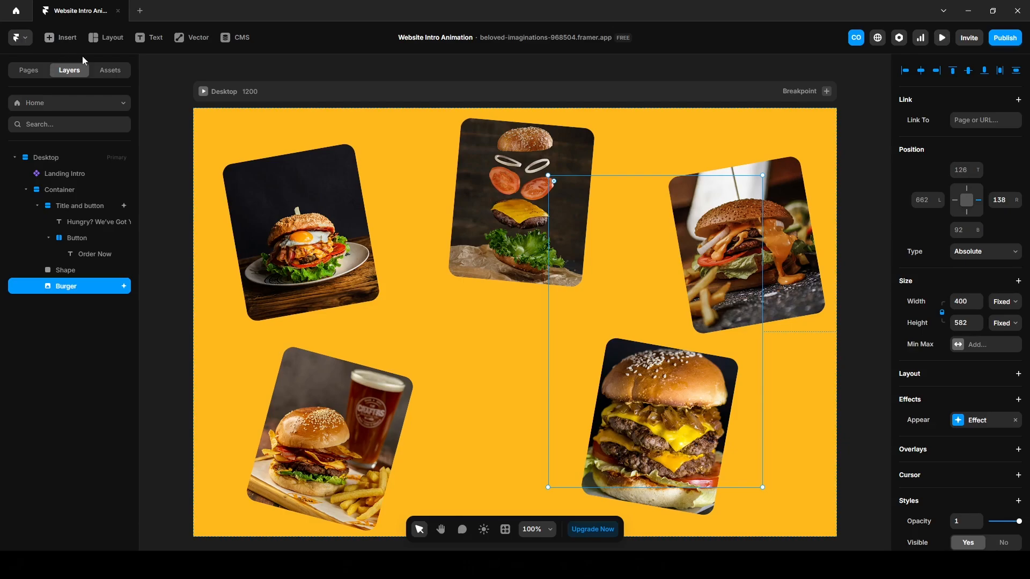
left_click(370, 76)
left_click(325, 232)
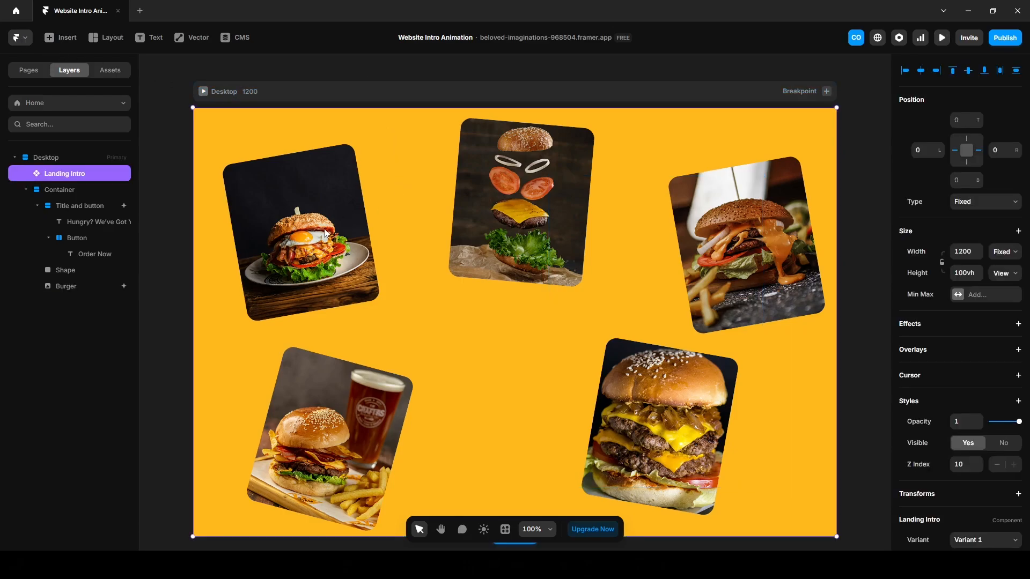
scroll(491, 301, "down", 2)
left_click(1000, 444)
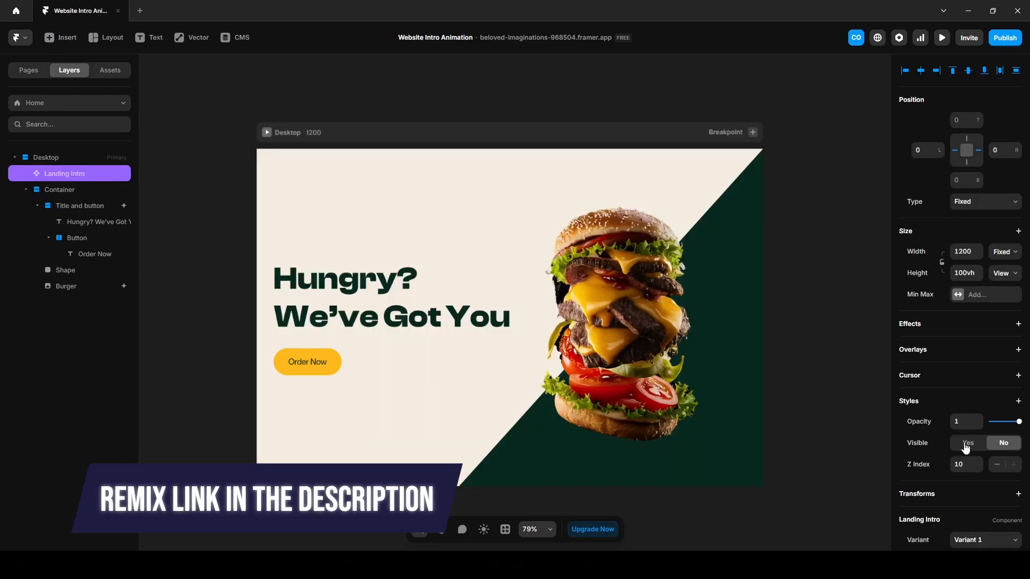
left_click(965, 444)
left_click(995, 444)
left_click(971, 444)
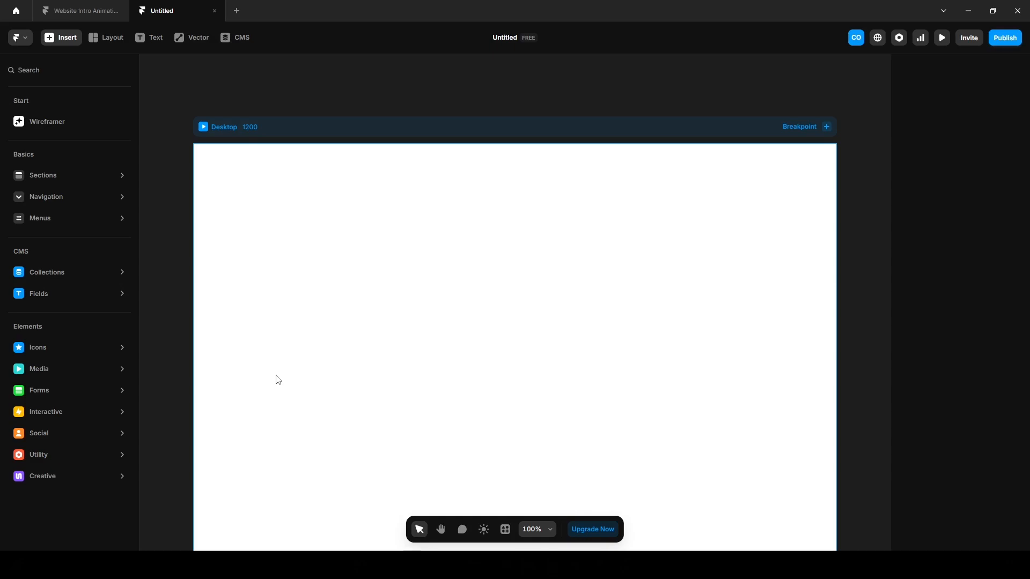
Step: Add a vertical stack layout to the Desktop breakpoint of the blank project
left_click(180, 217)
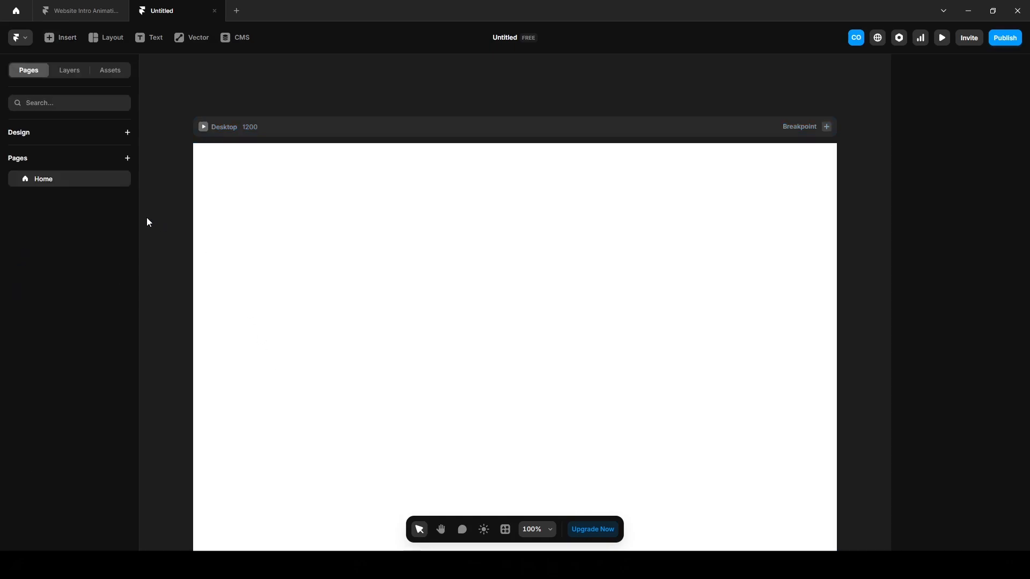
left_click(77, 77)
left_click(75, 159)
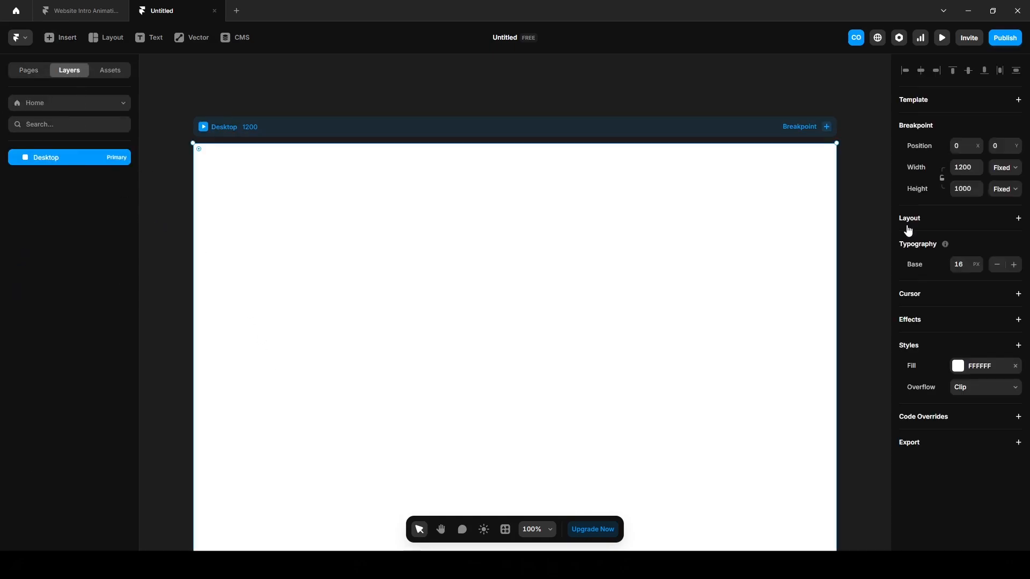
left_click(908, 230)
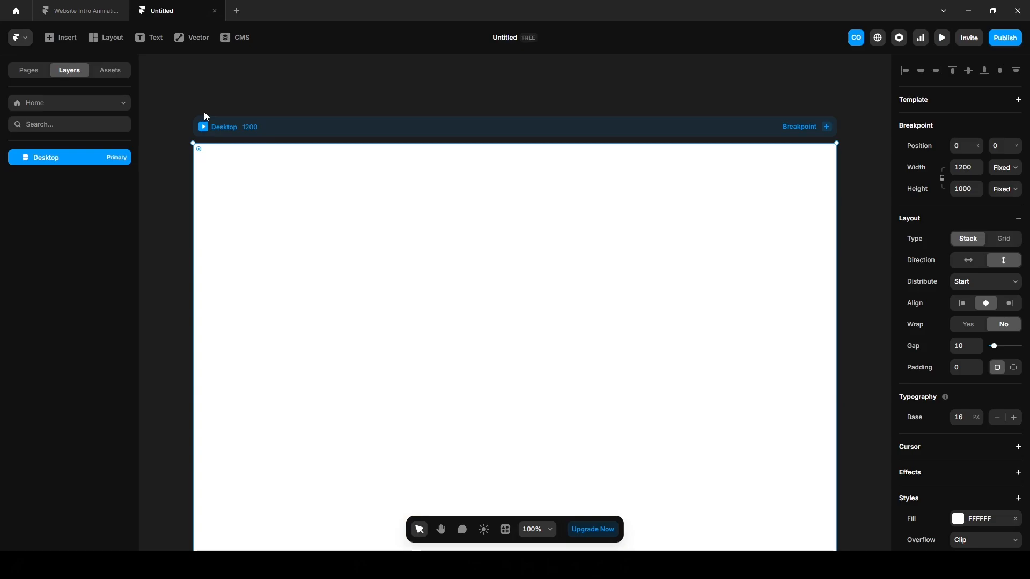
Step: Switch to the Website Intro Animation project and examine its intro preview
left_click(86, 21)
left_click(43, 40)
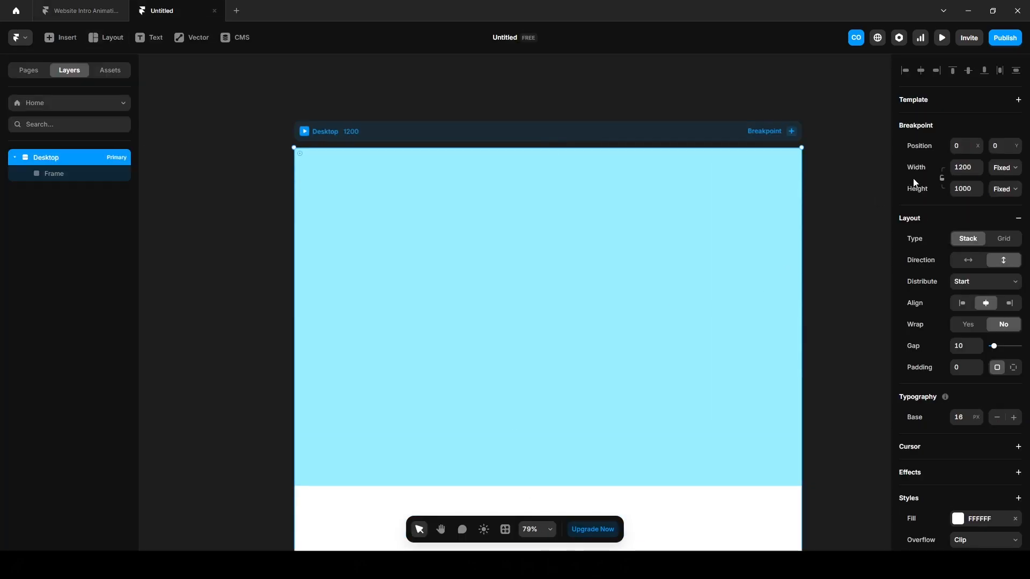
Step: Rename the frame inside Desktop as "Container"
double_click(60, 172)
type("Container")
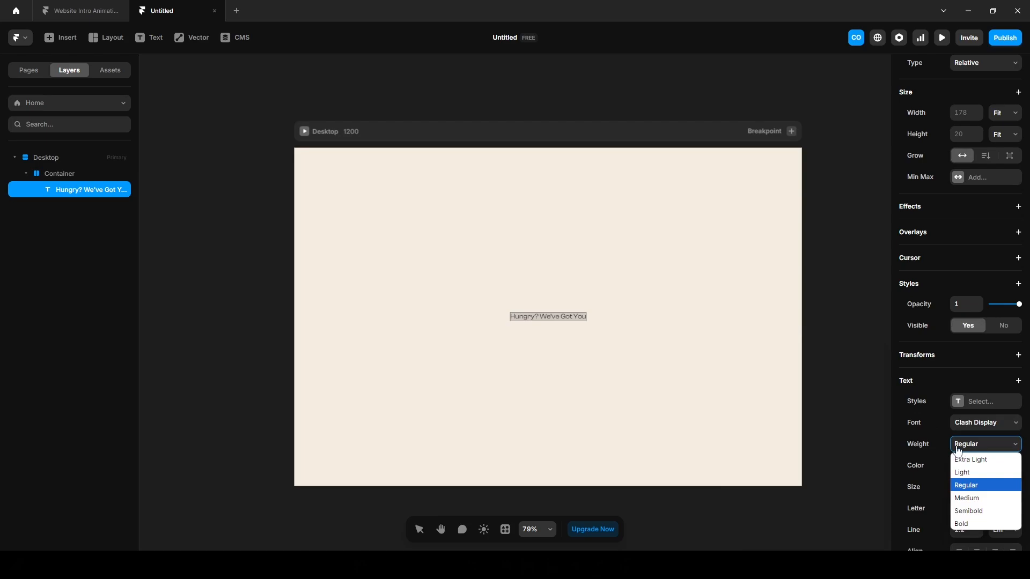
Step: Set the font size of the "Hungry? We've Got You" heading to 75
left_click(965, 482)
left_click(960, 486)
type("75")
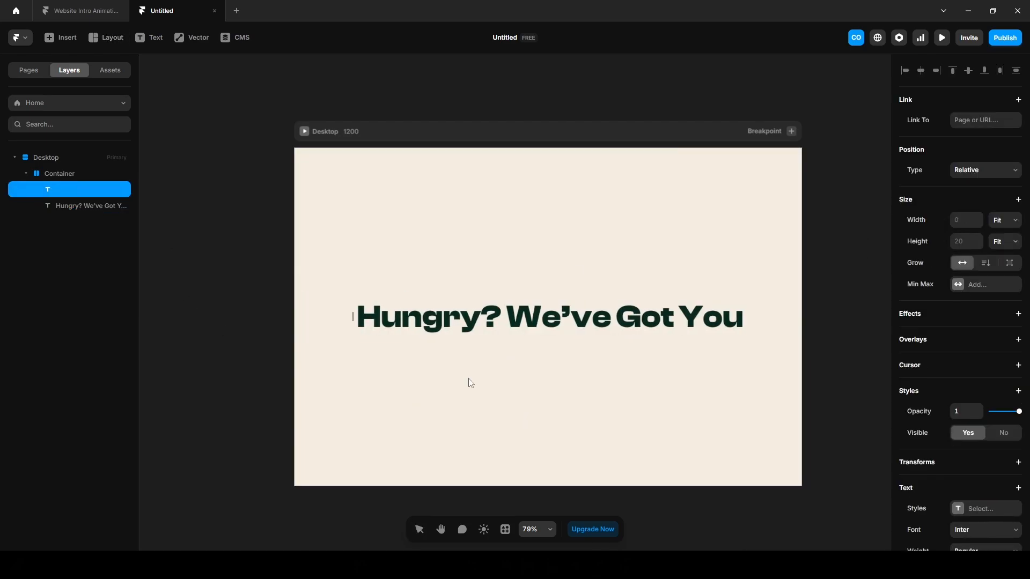
Step: Add the text "Order Now" beside the heading, wrapped in a stack whose width is set to Fit
type("Order Now")
left_click(973, 465)
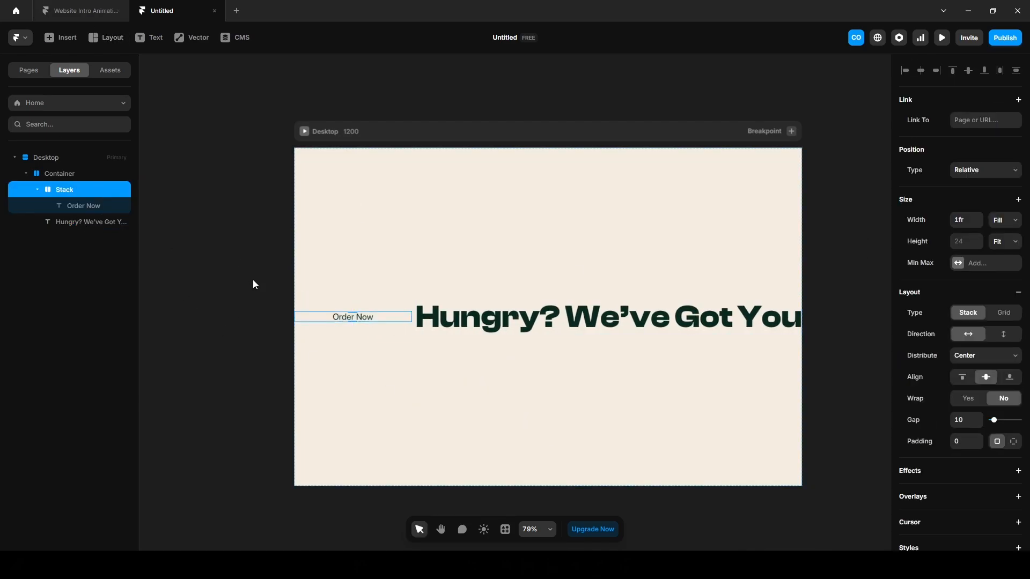
left_click(1005, 220)
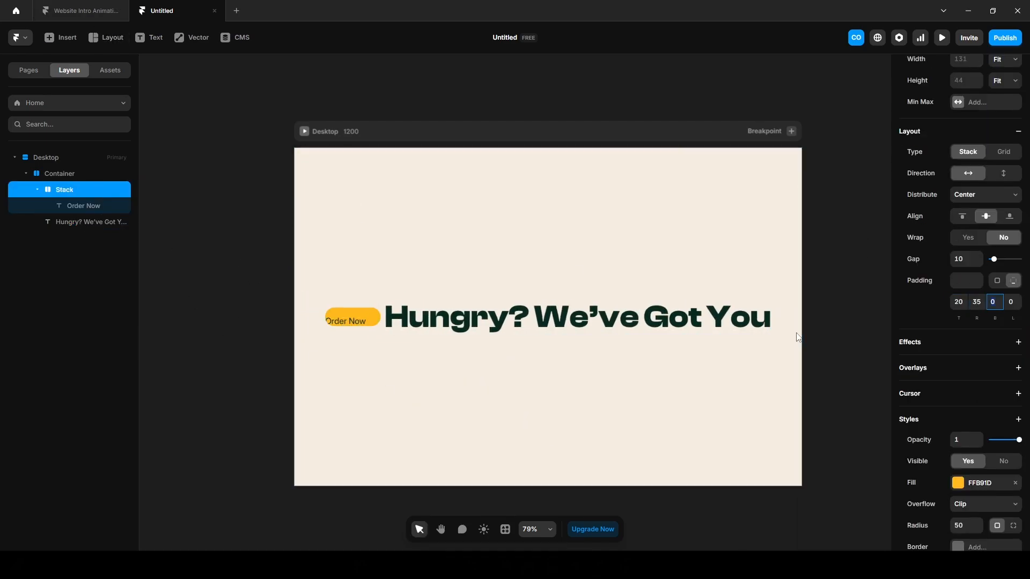
Step: Wrap the button stack and the heading together in a new stack and rename it "Text and button"
left_click(87, 223, "shift")
key("ctrl+Return")
double_click(66, 191)
type("Text and button")
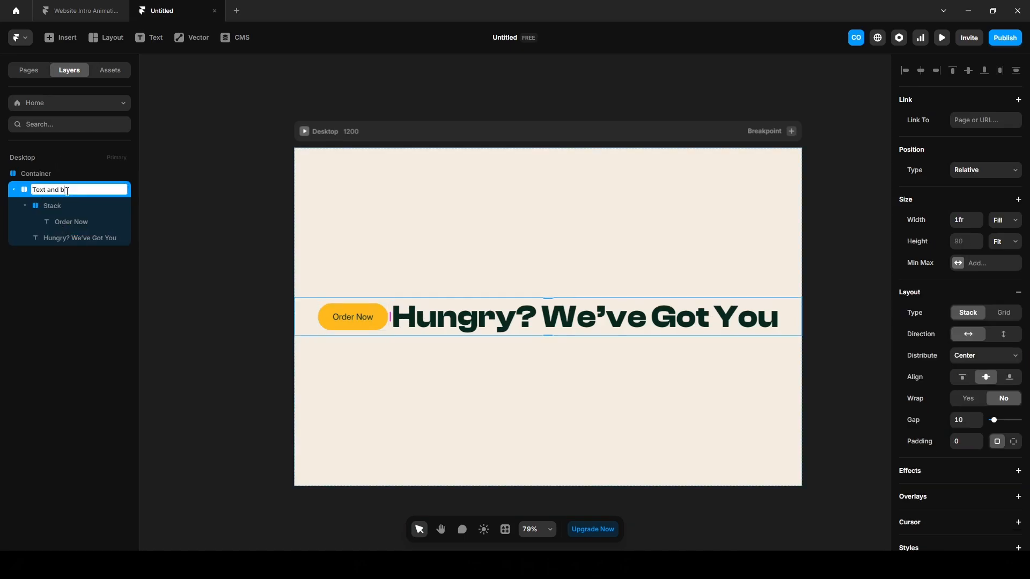
left_click(976, 459)
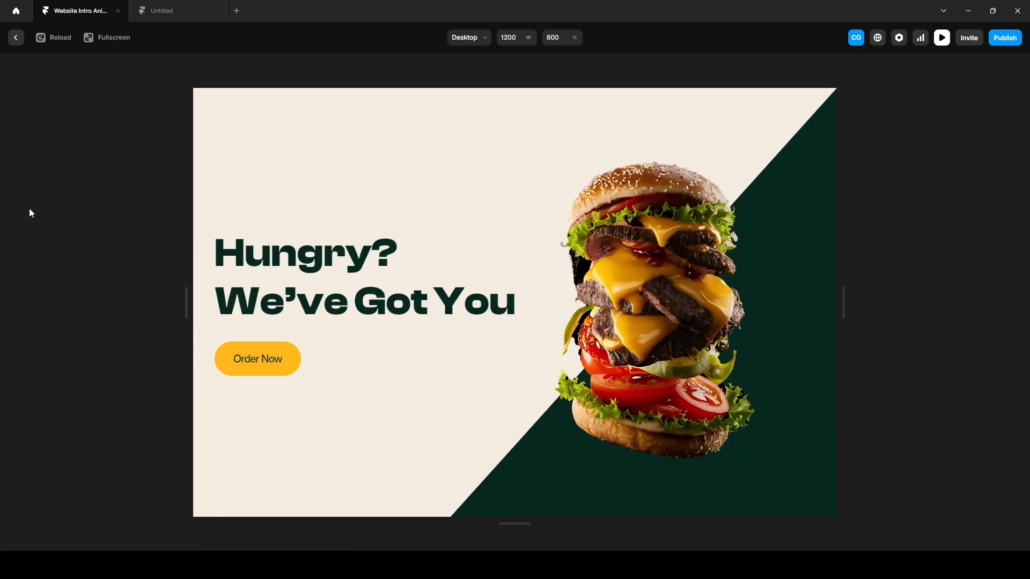
Step: Reload the finished project's preview to watch the intro animation
left_click(53, 37)
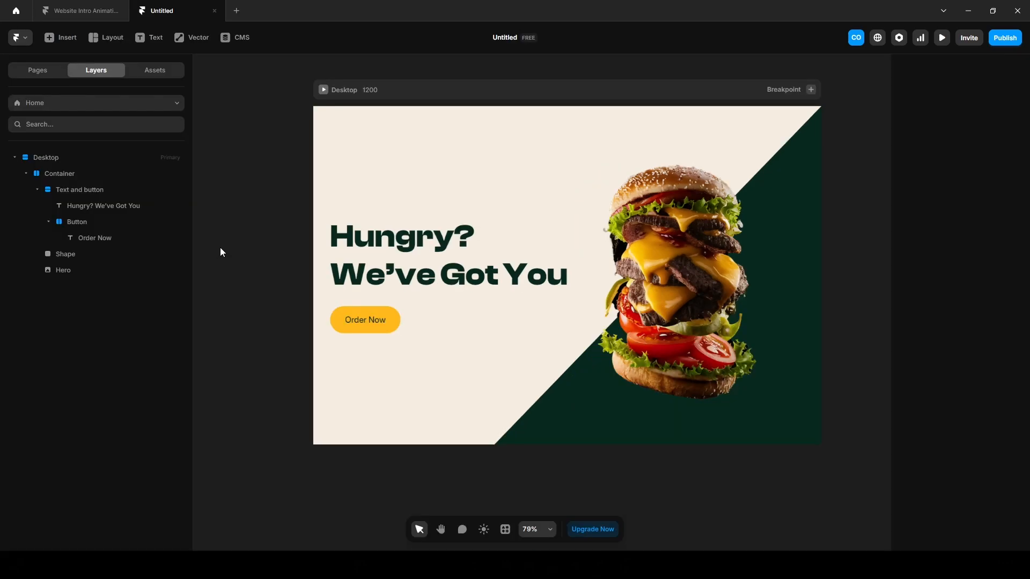
Step: Draw a frame about 659 by 836 on the canvas and nest it inside Desktop
key("f")
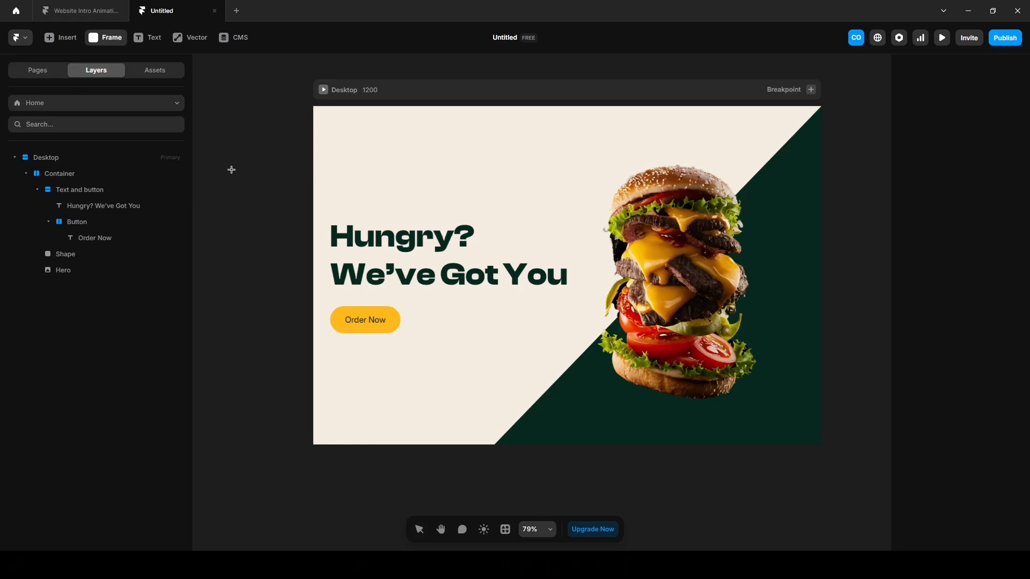
left_click_drag(220, 134, 499, 489)
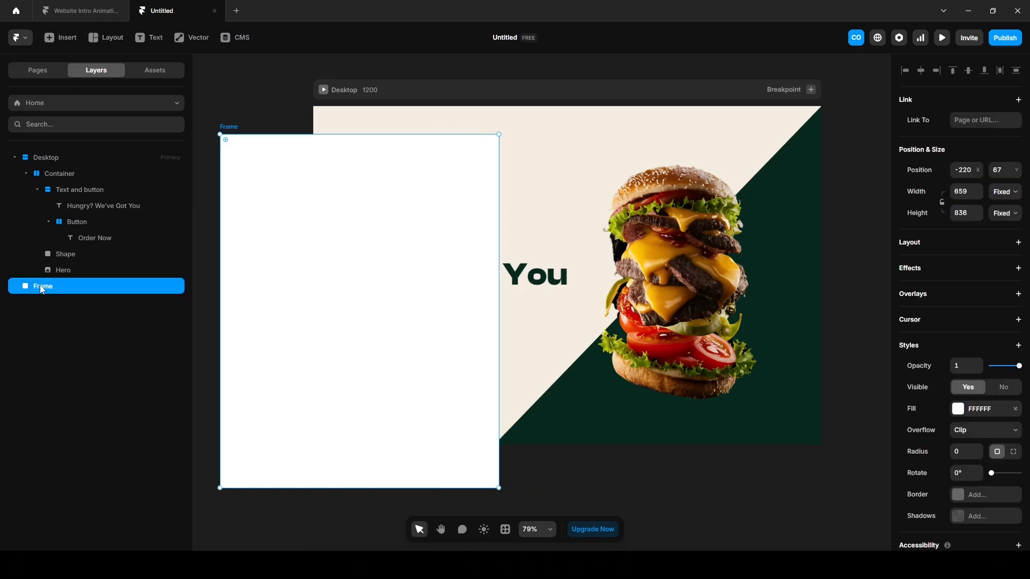
left_click_drag(41, 288, 52, 158)
Step: Set the frame's position type to Absolute and place it over the hero section, above Container in the layer order
left_click(967, 169)
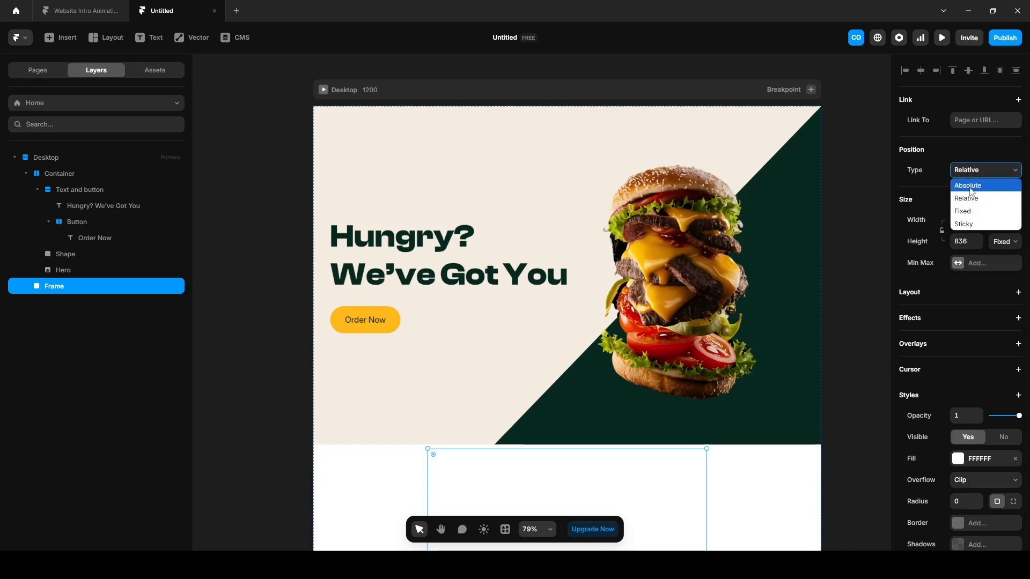
left_click(971, 188)
left_click_drag(978, 172, 989, 386)
left_click_drag(489, 391, 471, 212)
left_click_drag(54, 285, 61, 171)
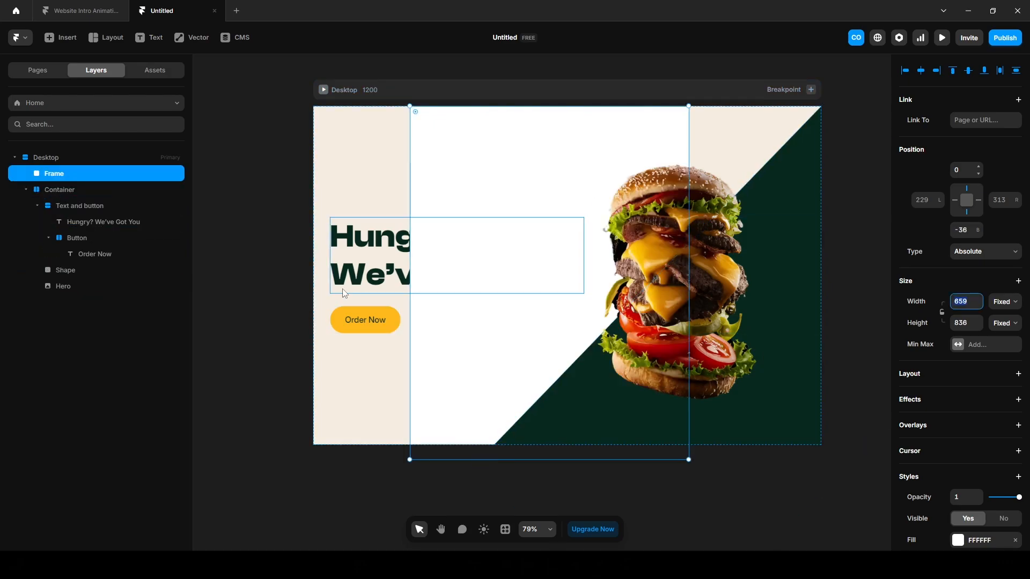
Step: Set the frame's width to 1200 and its height to 100vh
type("1200")
left_click(963, 322)
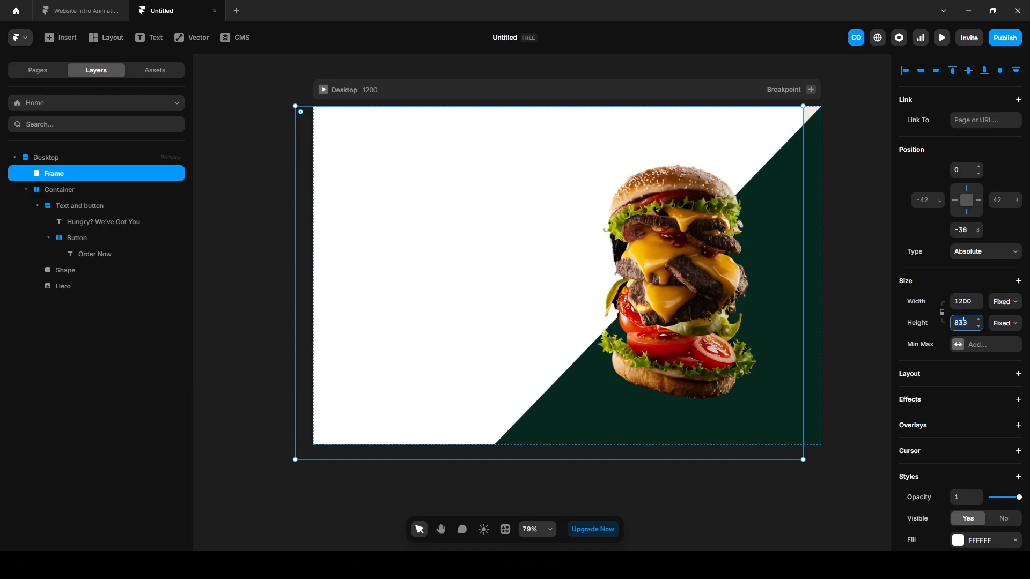
type("100vh")
key("Return")
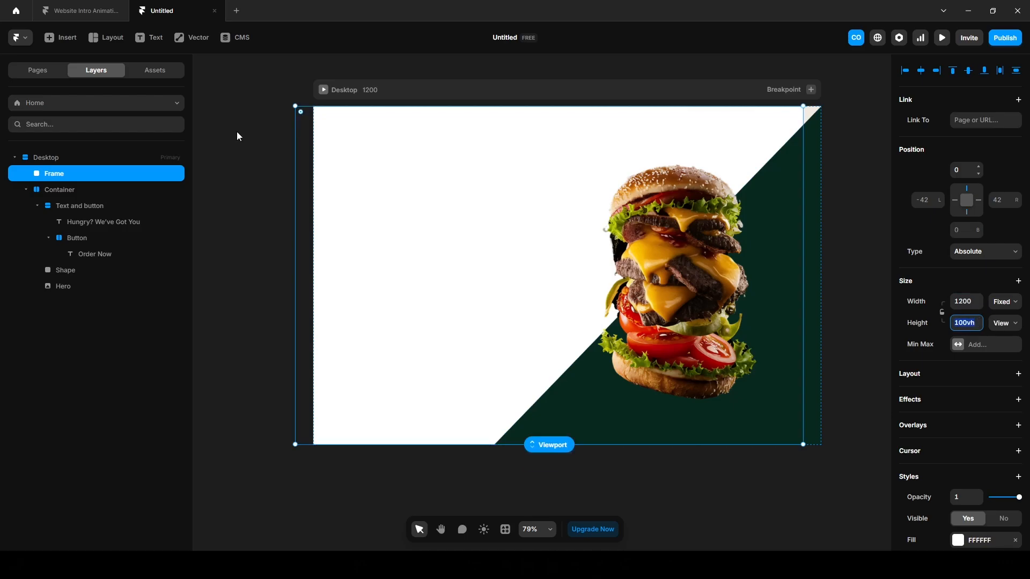
Step: Watch the intro preview in the Website Intro Animation project again and return to the Untitled project
left_click(92, 11)
left_click(40, 38)
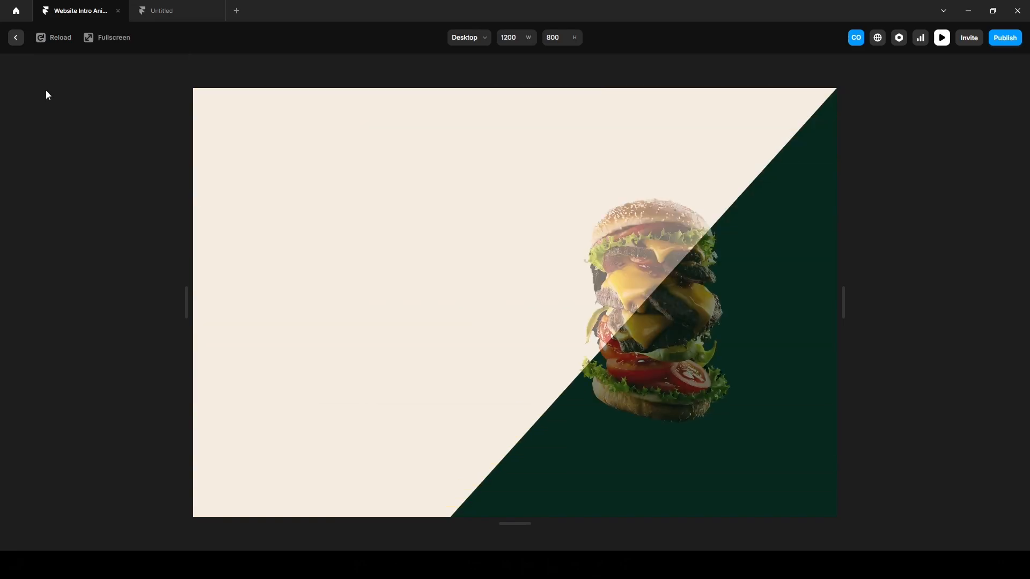
left_click(151, 14)
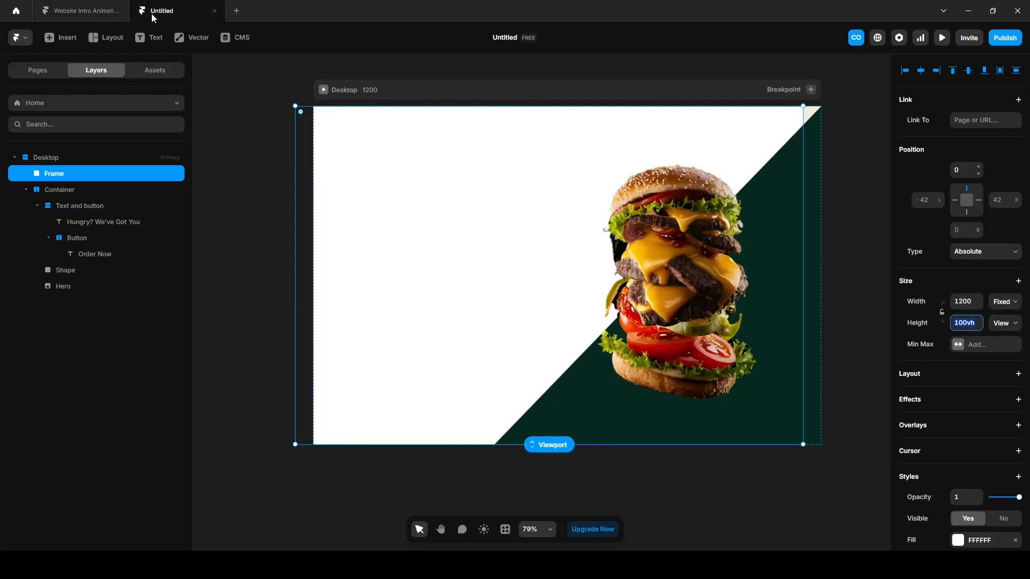
Step: Center the frame horizontally on the page and set its Z index to 10
left_click(920, 71)
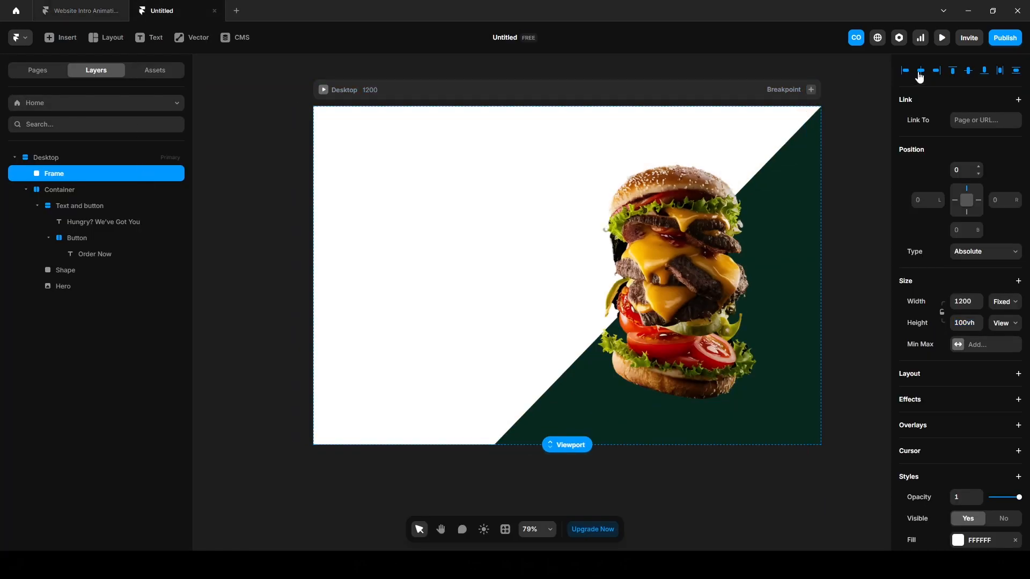
scroll(922, 472, "down", 3)
left_click(967, 488)
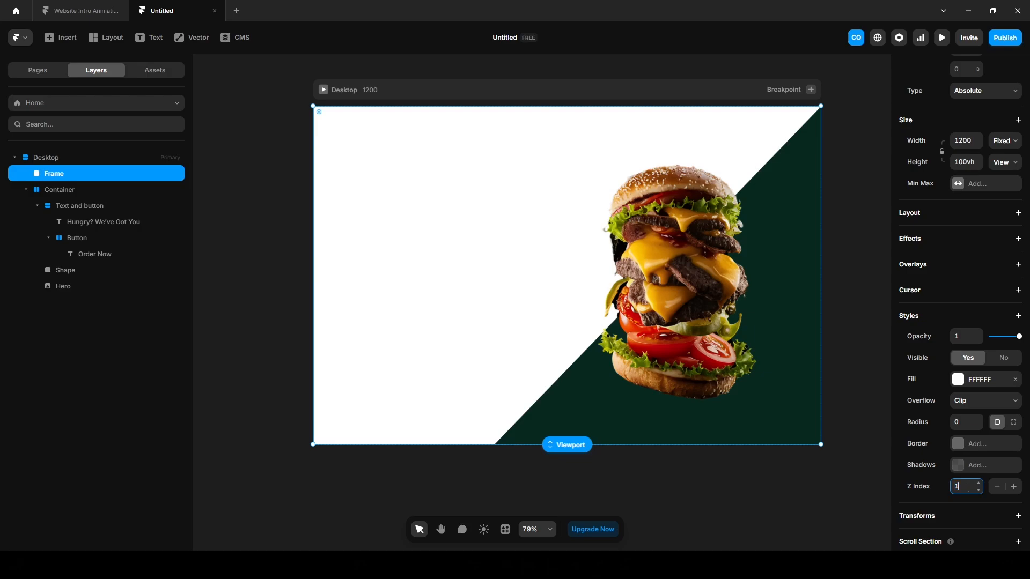
type("0")
key("Return")
Step: Turn the frame into a component named "Landing intro"
right_click(59, 175)
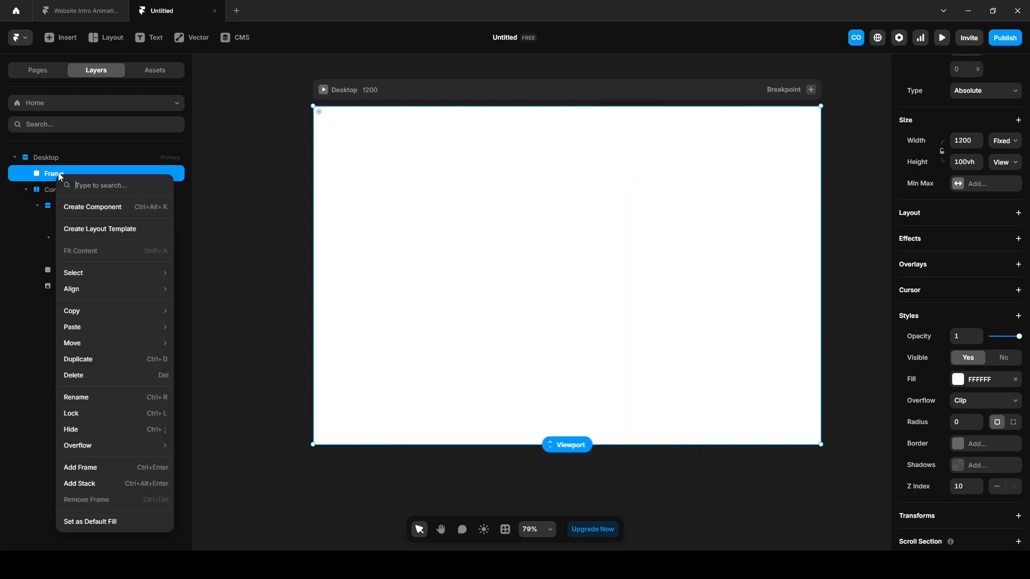
left_click(94, 208)
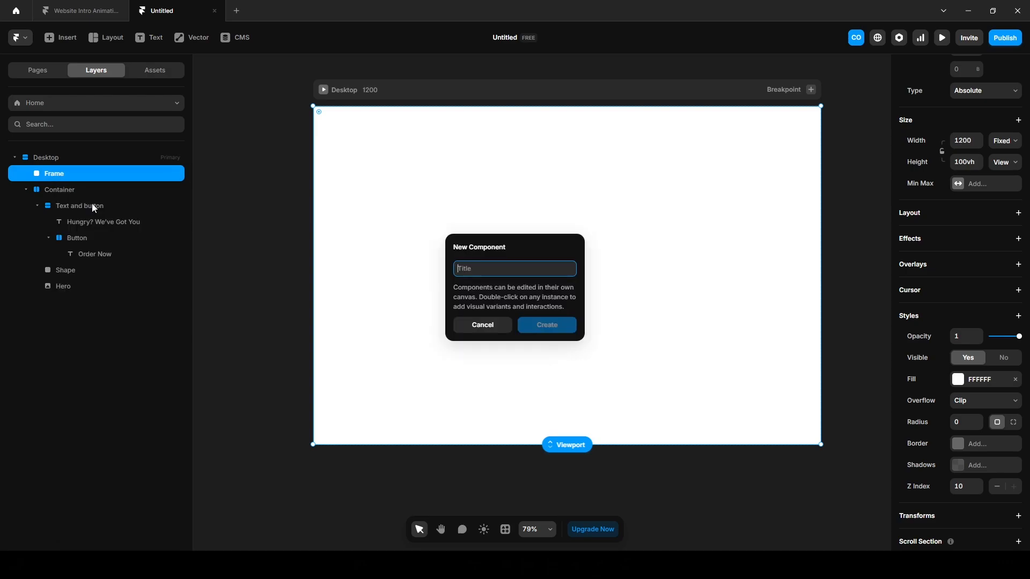
type("Landing intro")
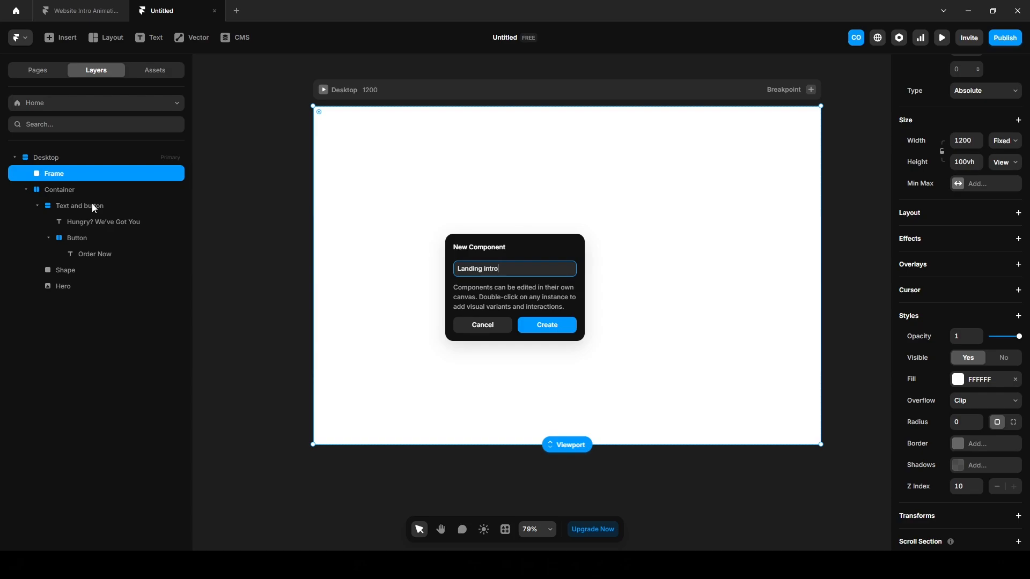
key("Return")
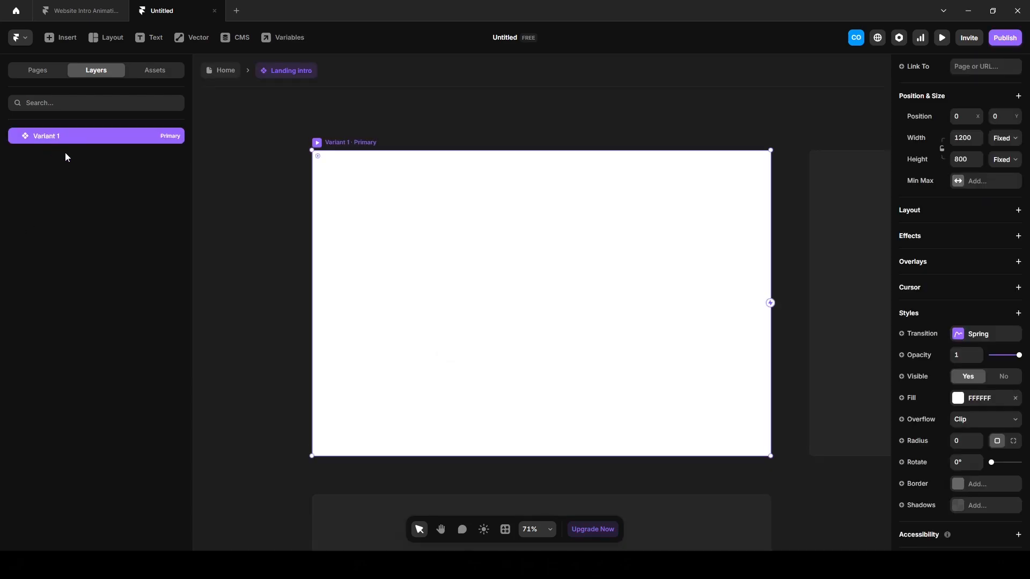
Step: Add a stack layout to Variant 1 and draw a frame about 826 by 540 inside it
left_click(912, 214)
key("f")
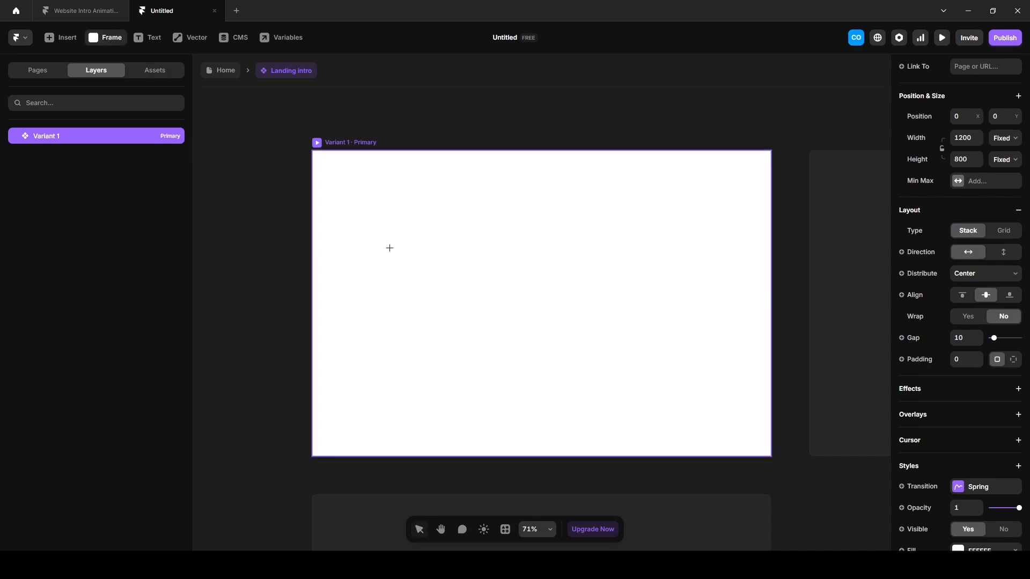
left_click_drag(372, 195, 692, 403)
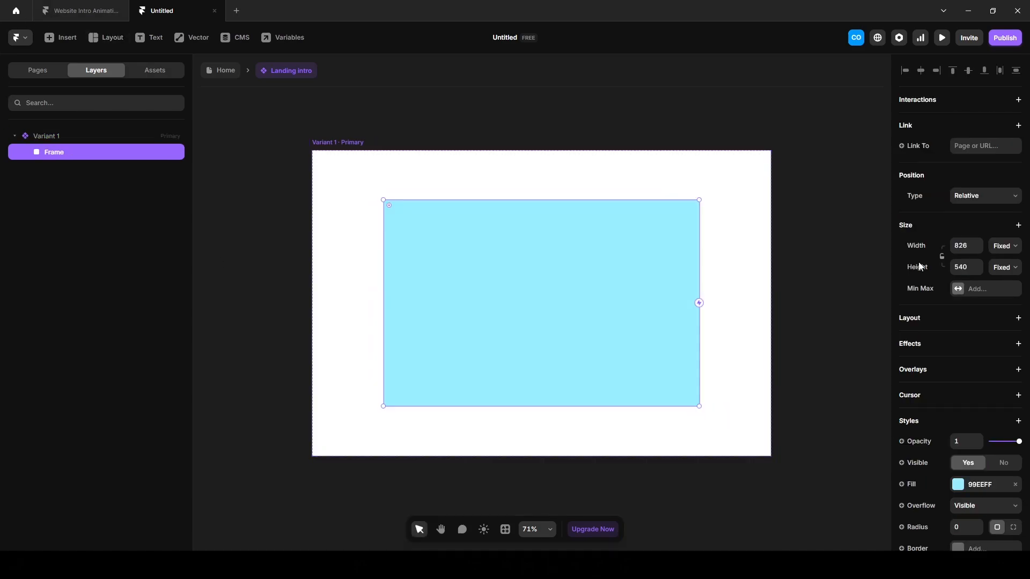
Step: Set the inner frame's width to Fill and its height to the viewport (100vh)
left_click(1006, 253)
left_click(1005, 284)
left_click(1004, 267)
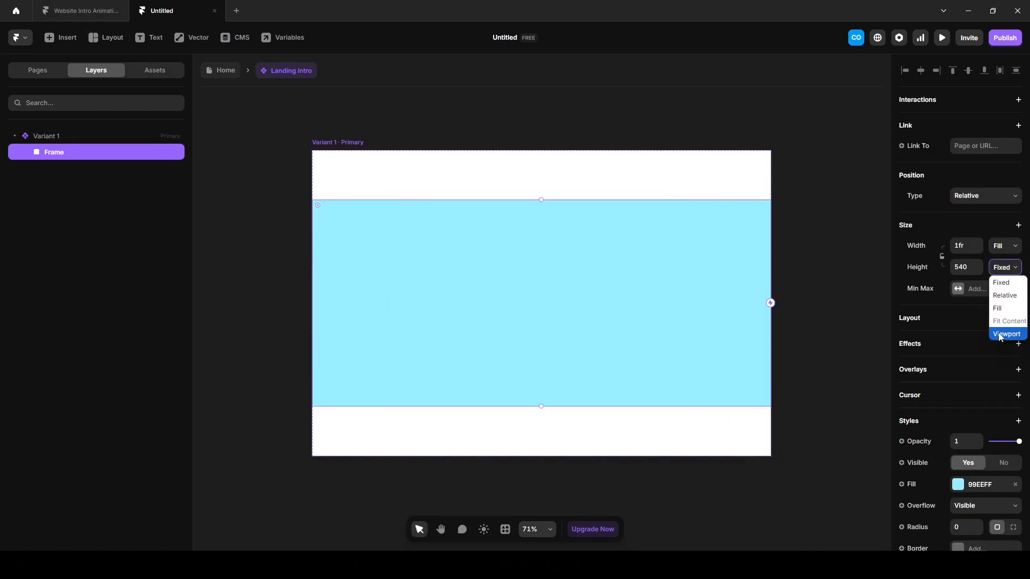
left_click(1001, 331)
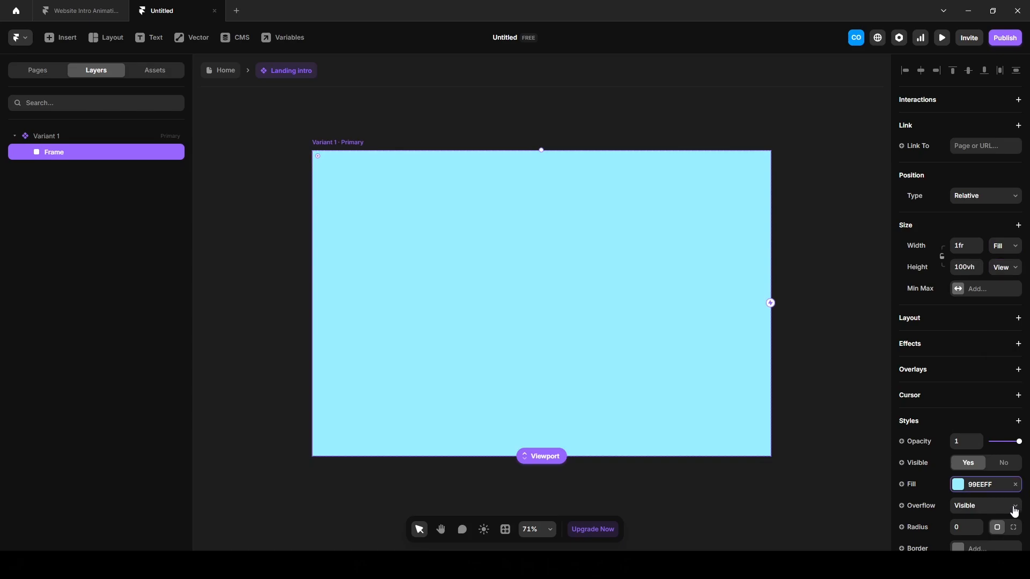
Step: Set the inner frame's fill color to FFB91D
left_click(979, 486)
type("FFB91D")
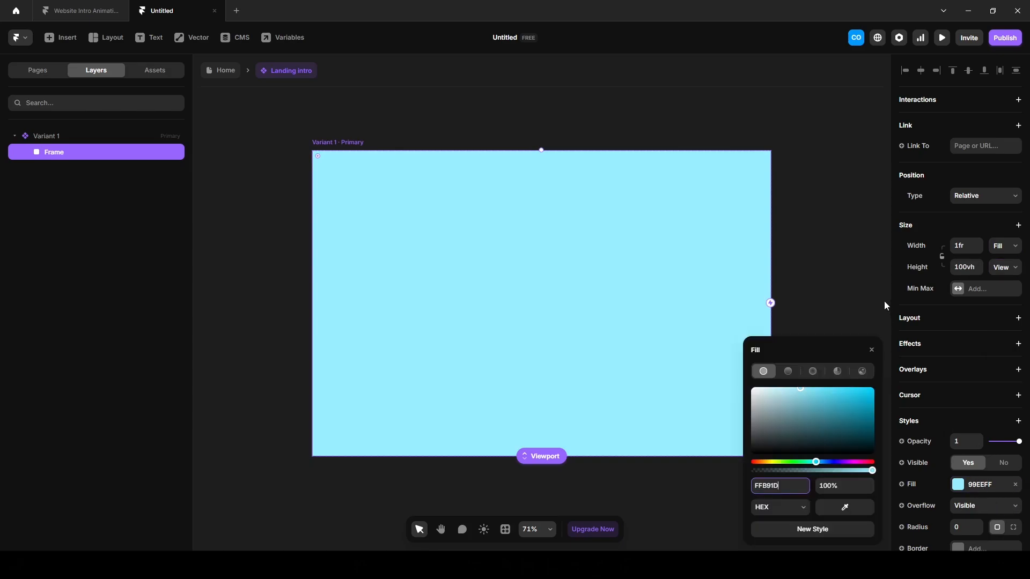
key("Return")
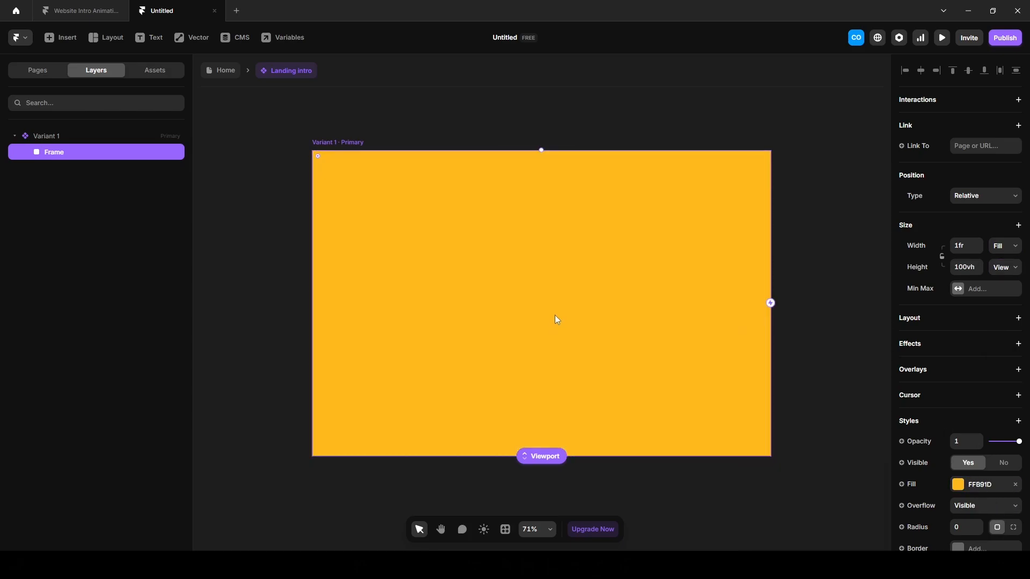
Step: Rename the yellow frame inside Variant 1 as Container
double_click(57, 153)
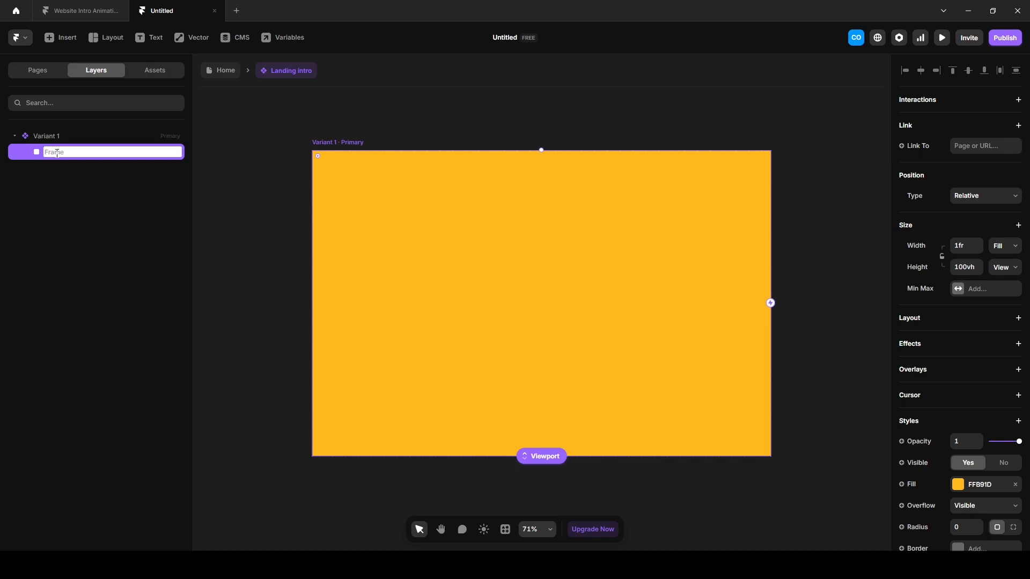
type("Container")
key("Return")
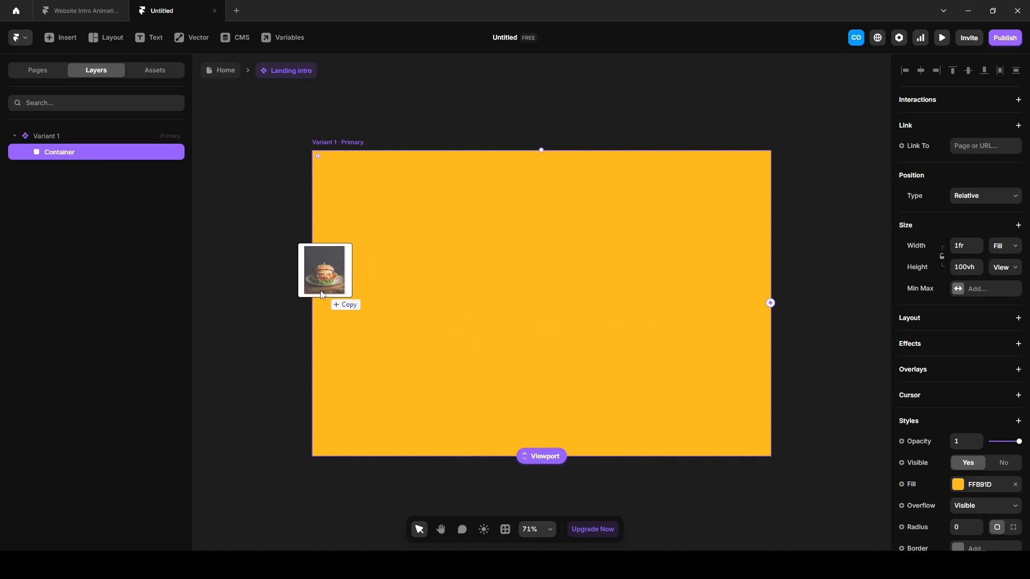
Step: Add the image 1.png to the component with absolute positioning and set its width to 250
left_click_drag(322, 293, 389, 271)
left_click(970, 196)
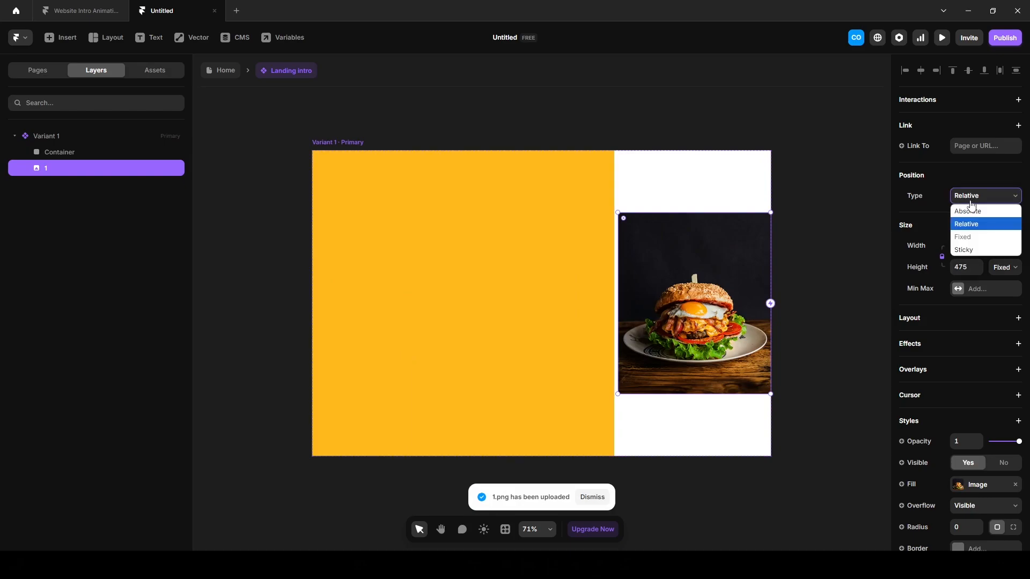
left_click(975, 212)
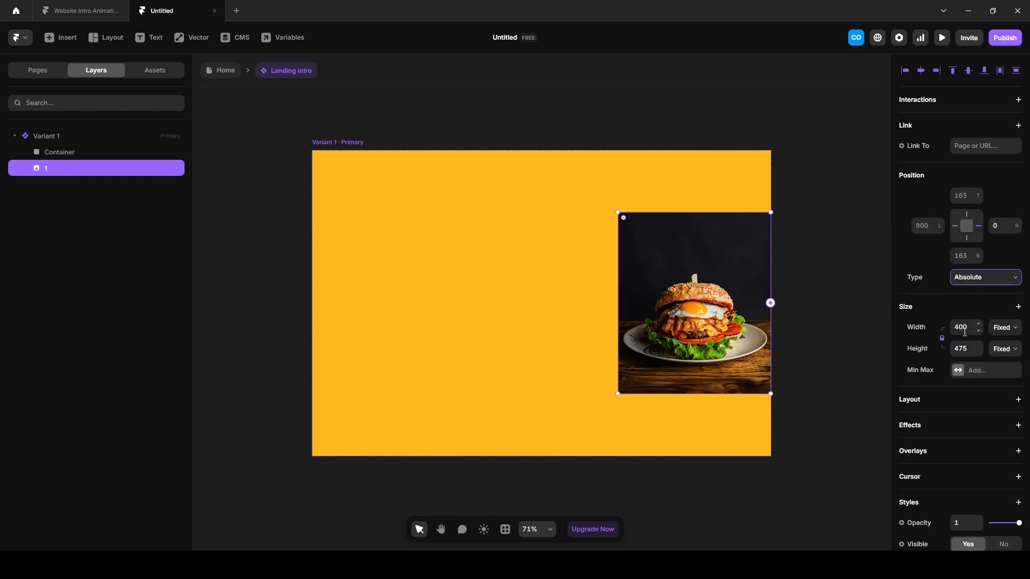
left_click(964, 330)
type("250")
key("Return")
Step: Give image 1 a corner radius of 20 and place it in the upper-left area of the yellow frame
scroll(952, 476, "down", 4)
left_click(954, 394)
type("2")
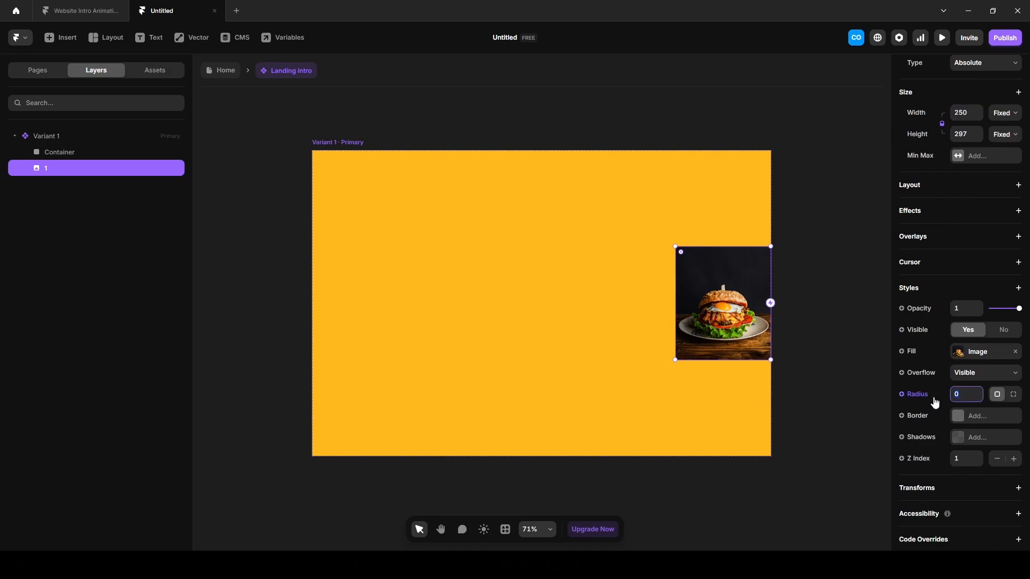
type("0")
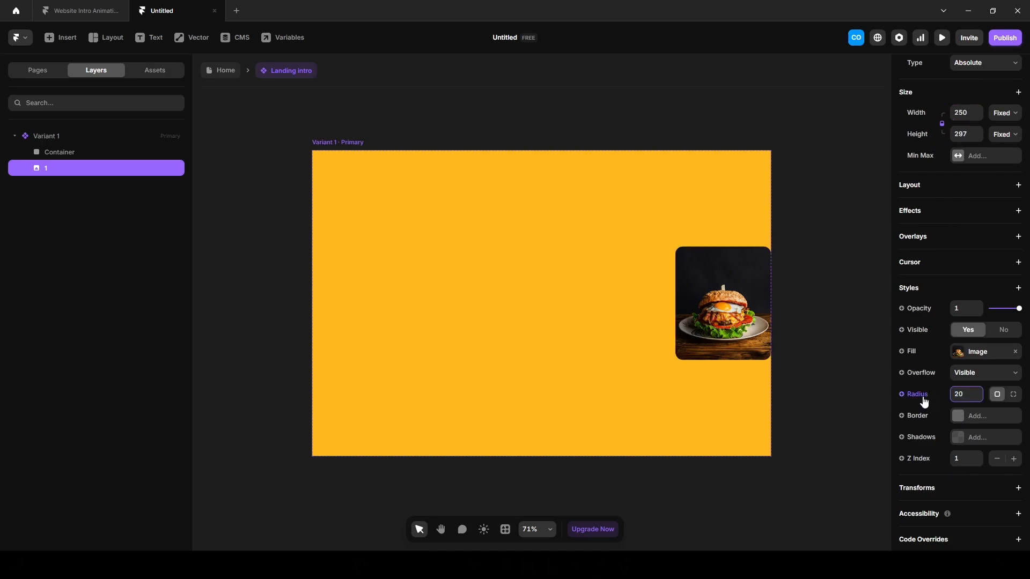
left_click_drag(748, 301, 404, 230)
Step: Add the image 2.png to the component and set its position type to Absolute
left_click_drag(915, 318, 540, 246)
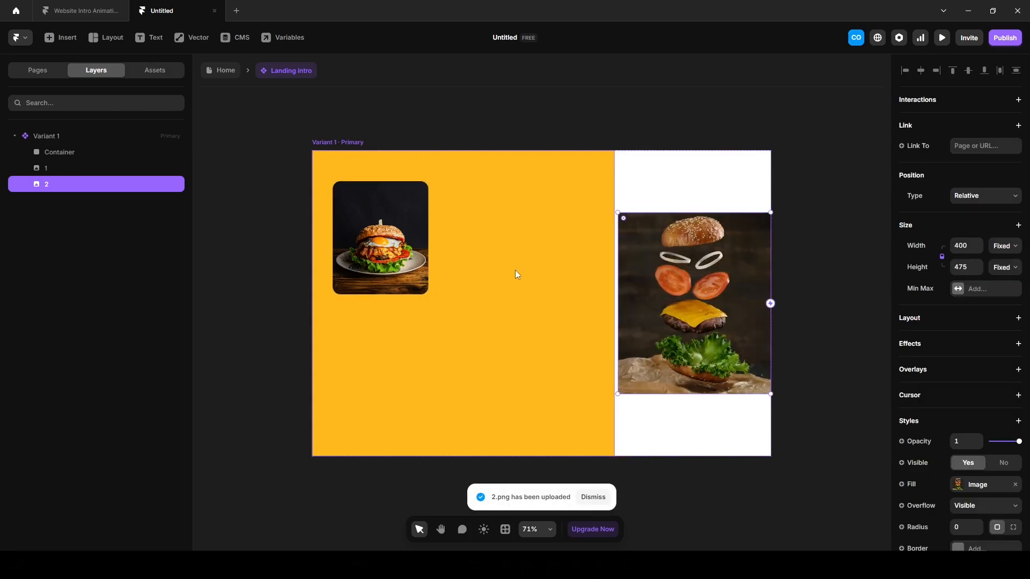
left_click(985, 196)
left_click(966, 208)
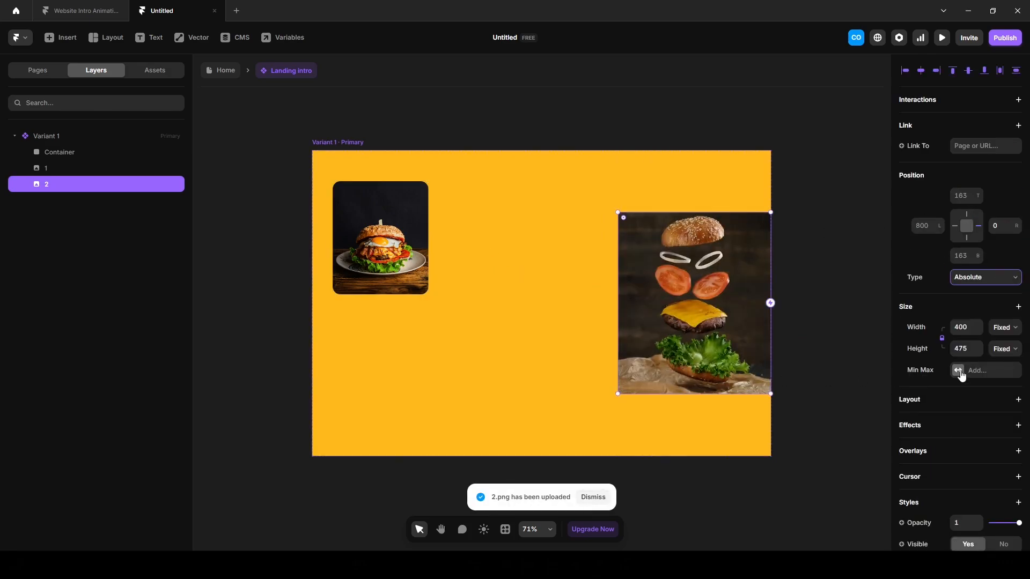
Step: Size image 2 to a width of 250 with a radius of 20 and place it horizontally centered near the frame's top
left_click(969, 331)
type("250")
key("Return")
scroll(960, 402, "down", 3)
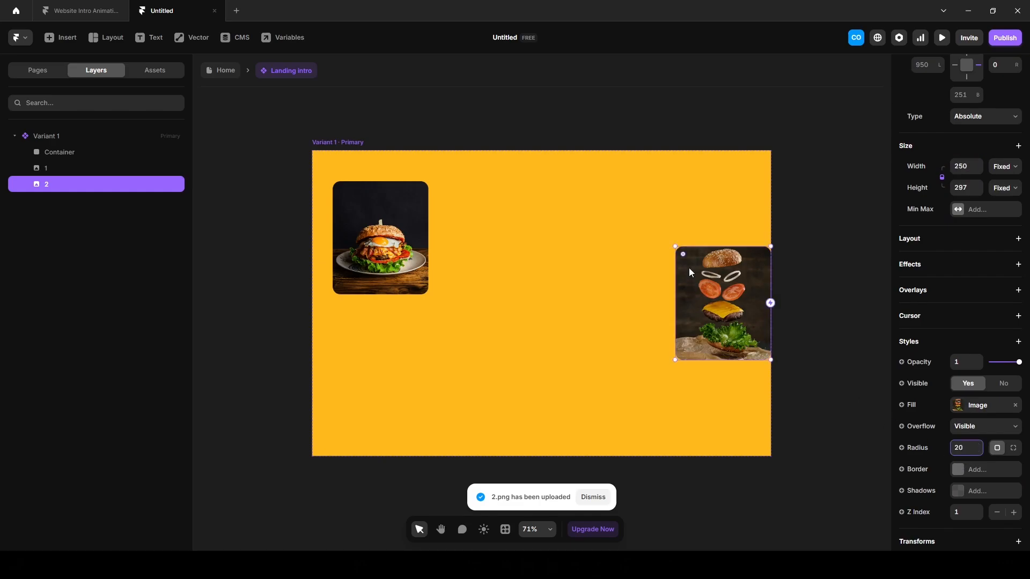
left_click_drag(689, 268, 535, 223)
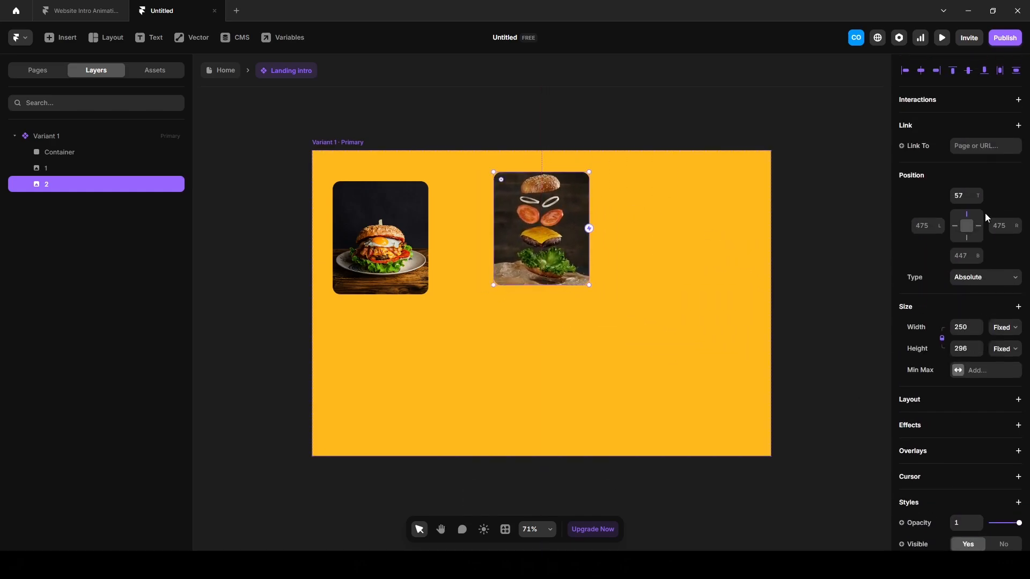
Step: Nest images 1 and 2 inside the Container layer
left_click(51, 173)
left_click(53, 184, "shift")
left_click_drag(53, 182, 59, 153)
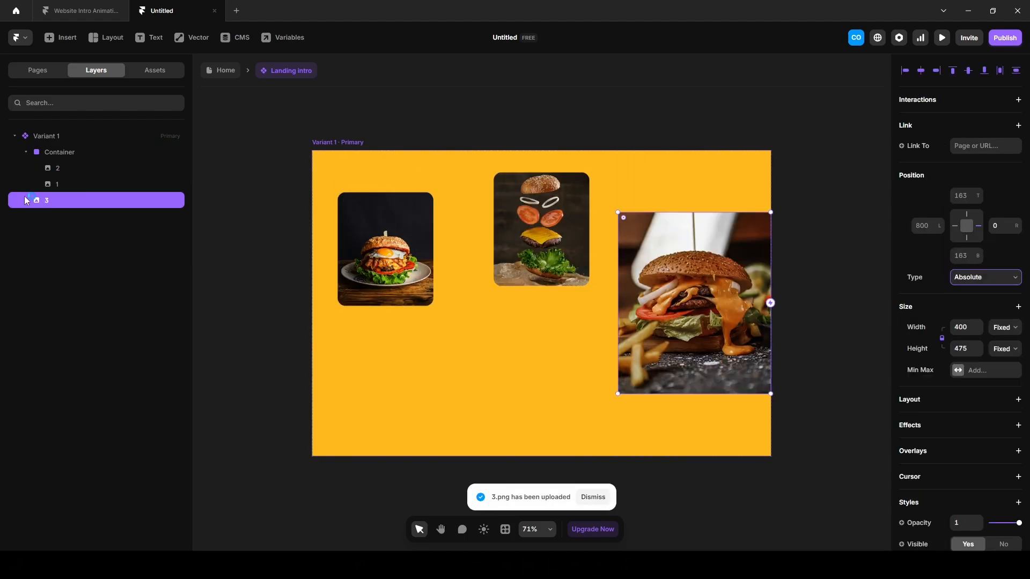
Step: Size image 3 to a width of 250 with a radius of 20 and place it upper right in Container, level with image 1
left_click(956, 328)
type("250")
left_click_drag(723, 306, 698, 252)
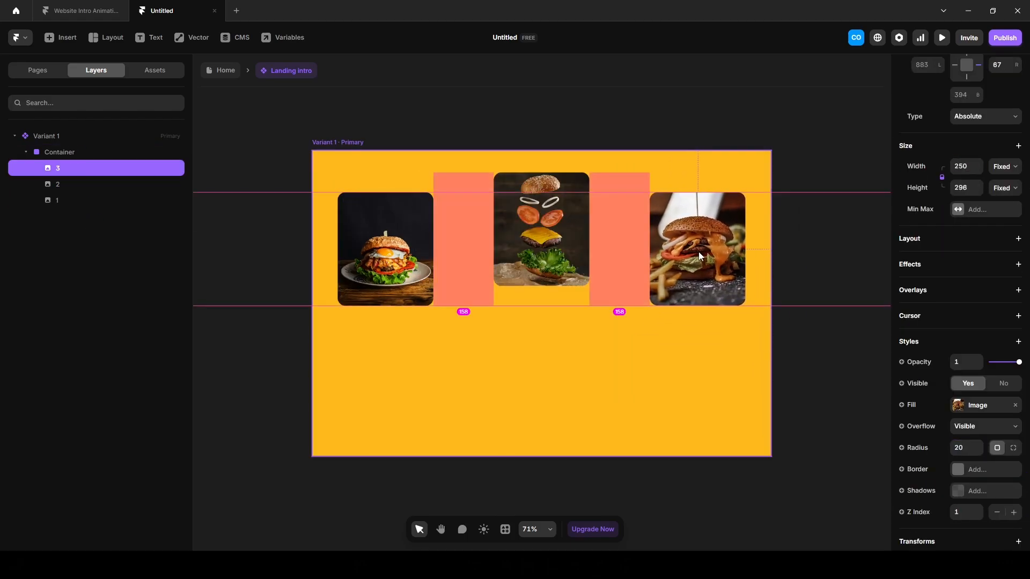
Step: Move images 1, 2 and 3 together about 30 px upward
key("ctrl+a")
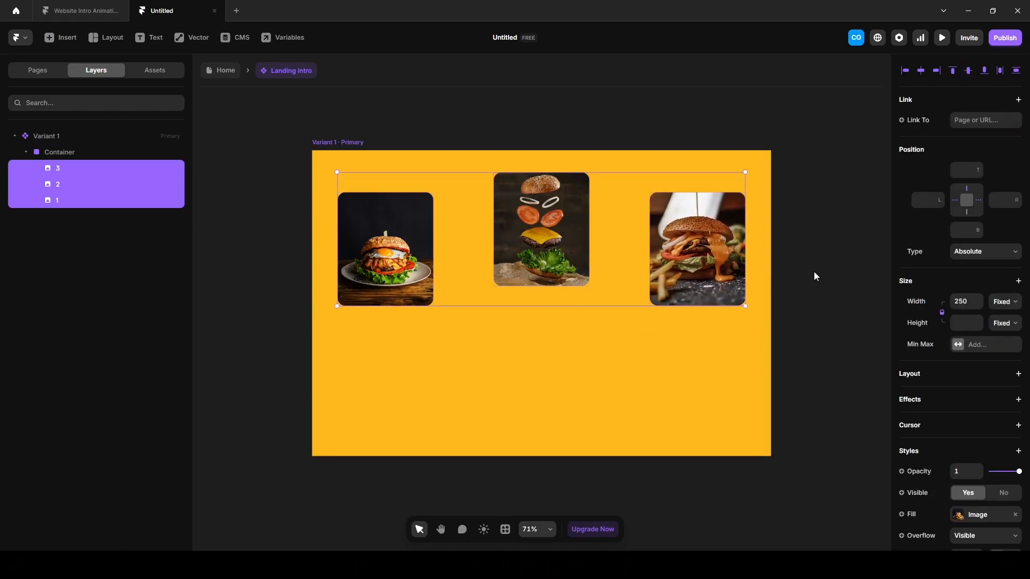
key("shift+Up")
key("shift+Up")
key("shift+Up")
Step: Add images 4 and 5 inside Container, 250 wide with radius 20, in its lower-left and lower-right corners
key("ctrl+v")
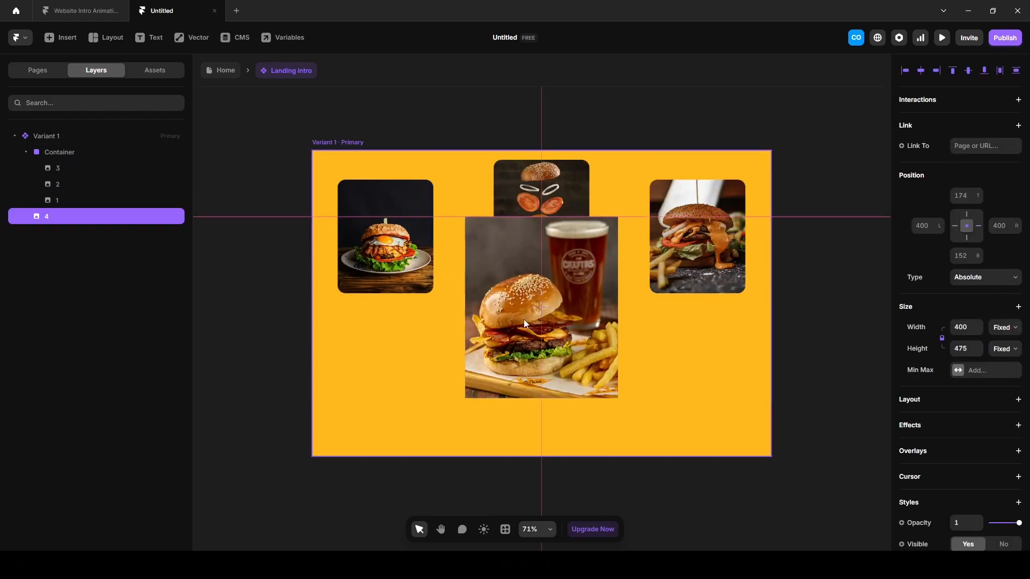
left_click_drag(523, 320, 375, 384)
key("ctrl+v")
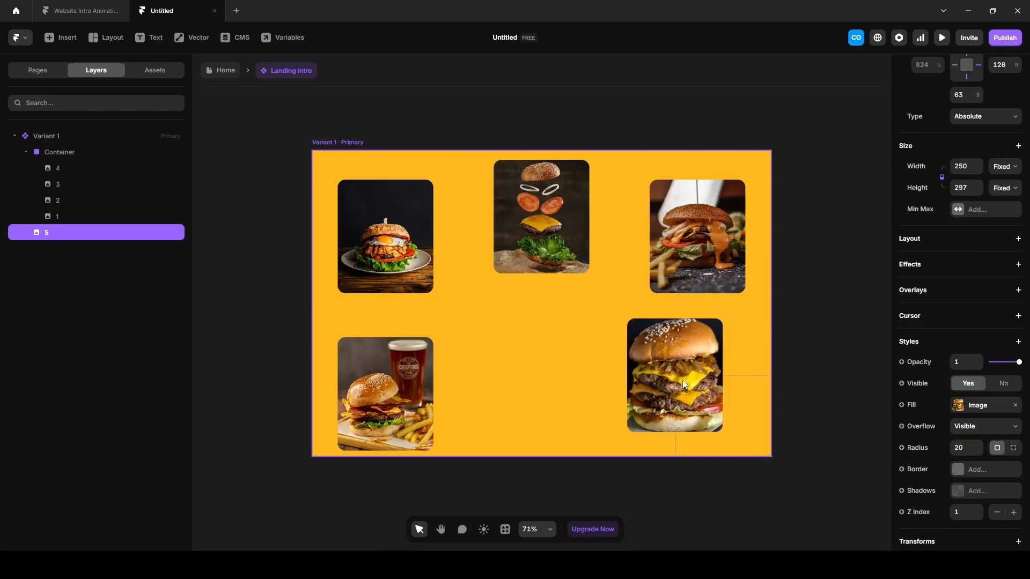
left_click_drag(684, 376, 706, 397)
left_click(253, 320)
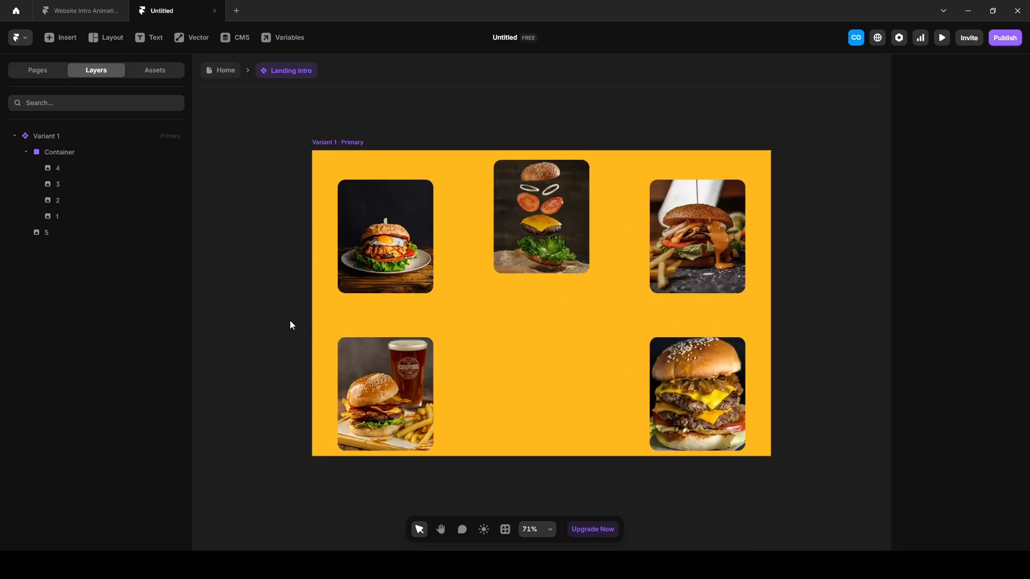
left_click_drag(54, 232, 61, 154)
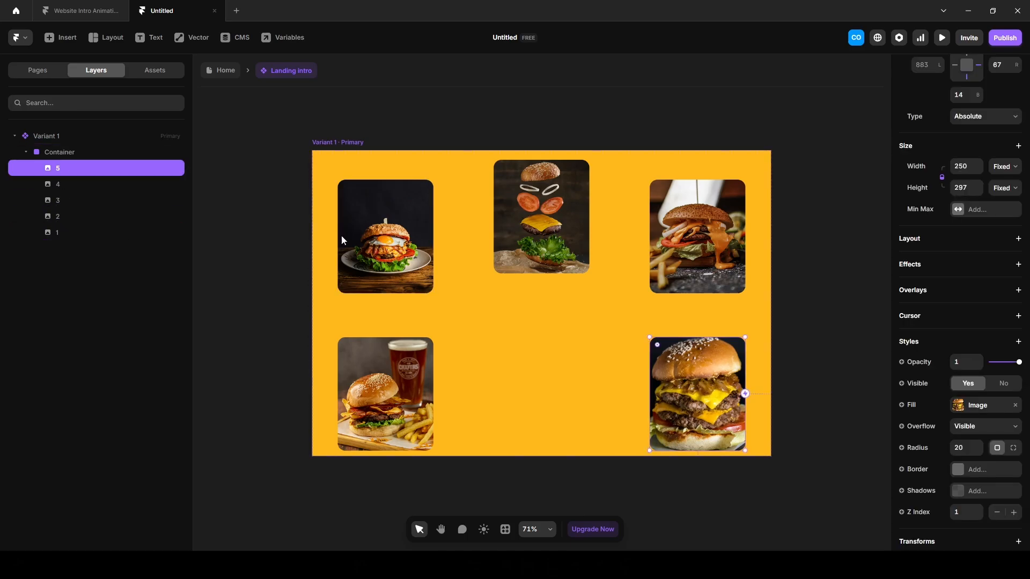
Step: Add a Rotate transform of -10° to image 1
left_click(352, 248)
left_click(933, 489)
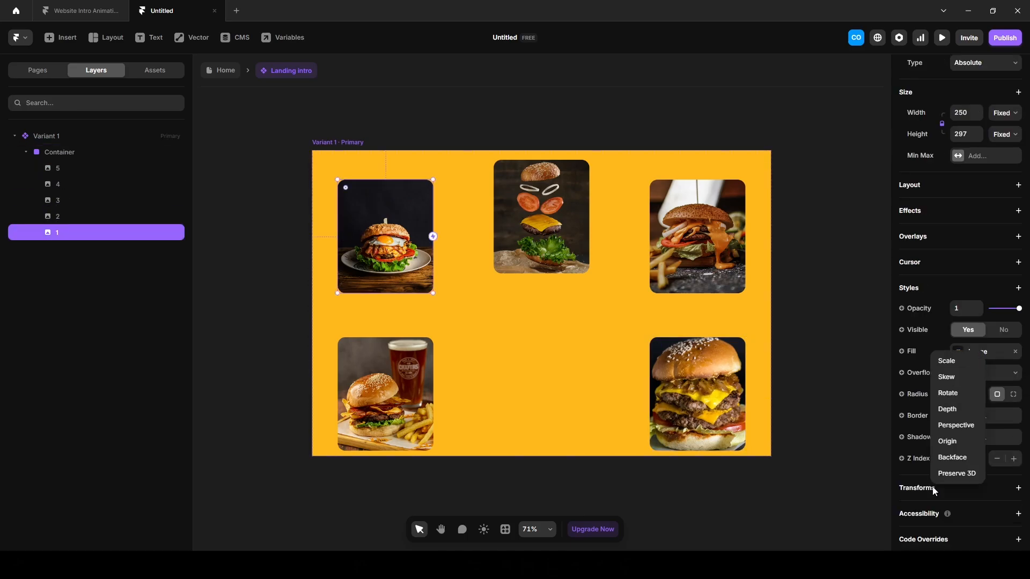
left_click(947, 393)
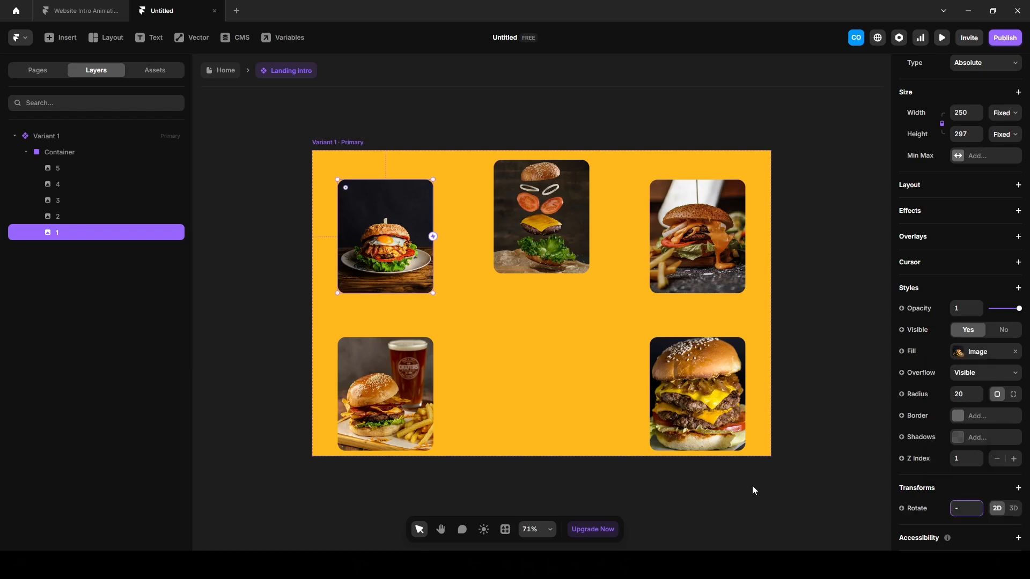
type("-10")
key("Return")
Step: Rotate image 2 at the top center by 5° clockwise
left_click(538, 235)
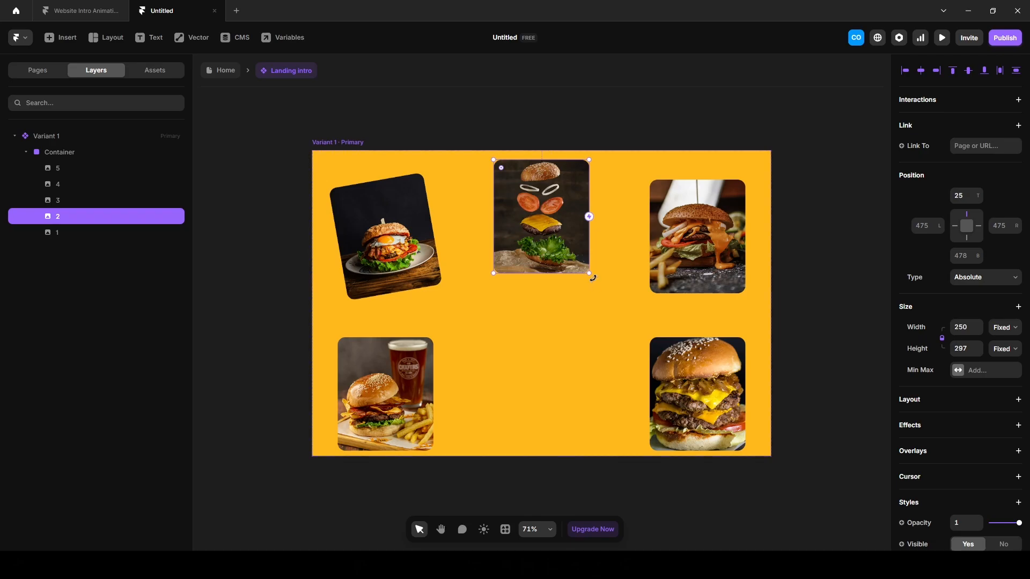
left_click_drag(592, 278, 601, 277)
left_click_drag(598, 279, 594, 282)
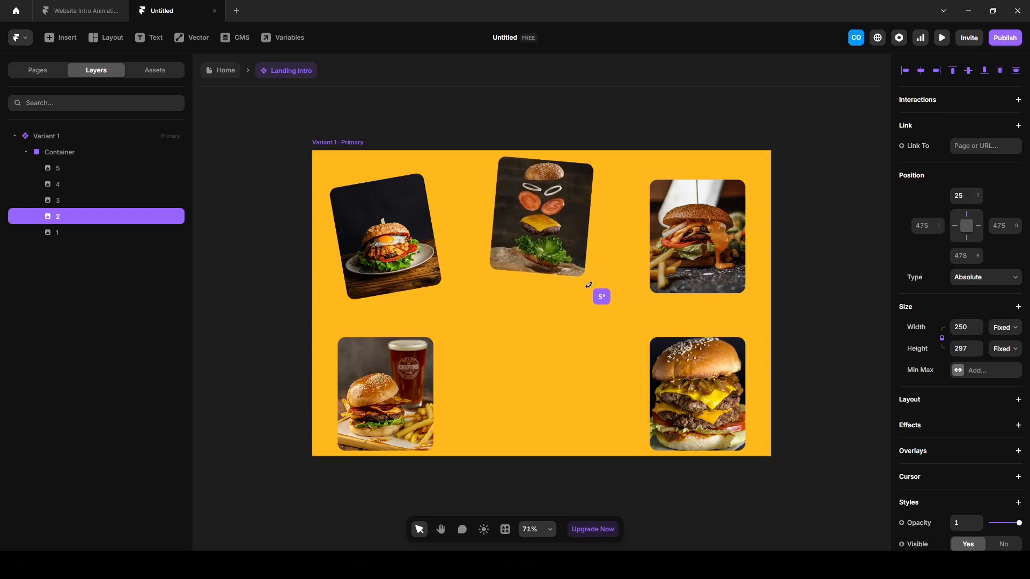
Step: Tilt image 3 counter-clockwise like image 1, and tilt the lower images 4 and 5 clockwise
left_click(700, 239)
left_click_drag(745, 295, 774, 300)
left_click(401, 381)
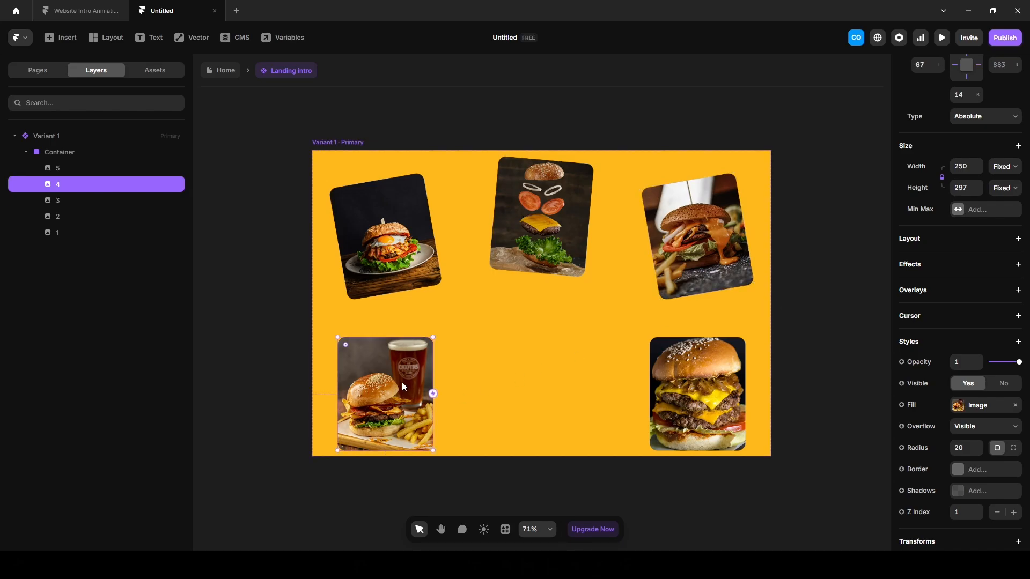
left_click_drag(433, 453, 420, 470)
left_click(711, 381)
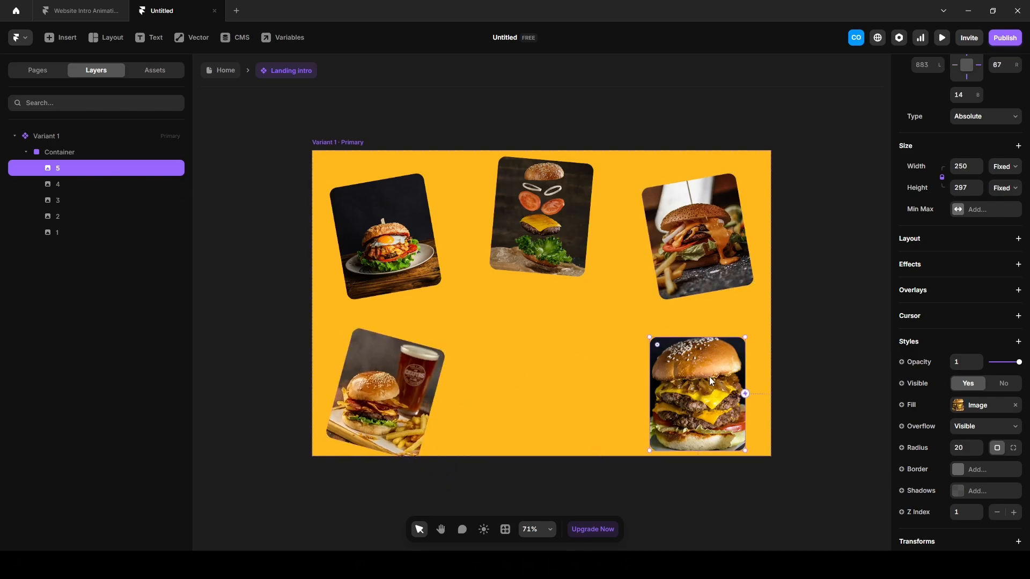
left_click_drag(748, 459, 738, 468)
Step: Move images 4 and 5 up together until their bottom offset is 51
left_click(375, 354)
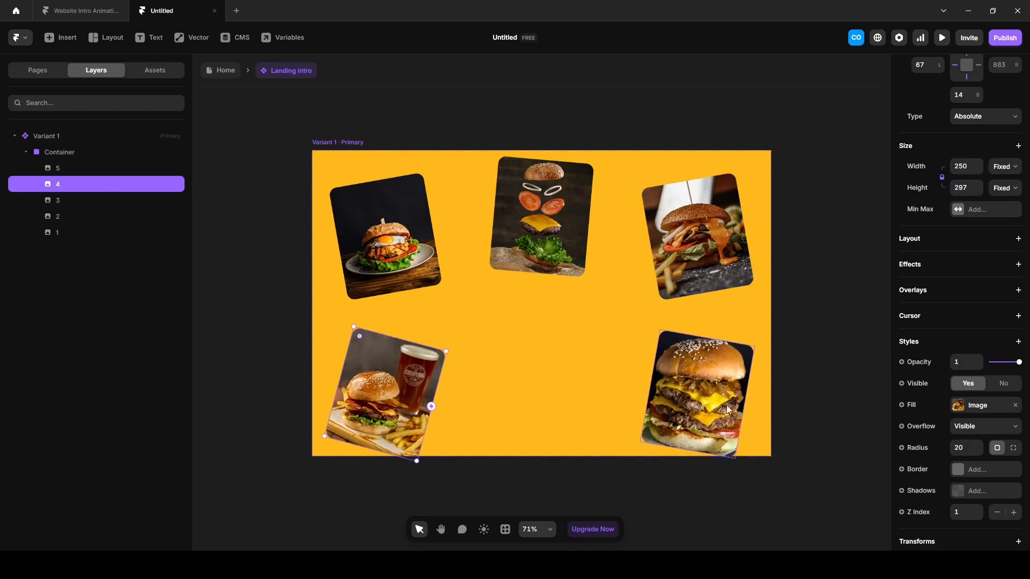
left_click(711, 394, "shift")
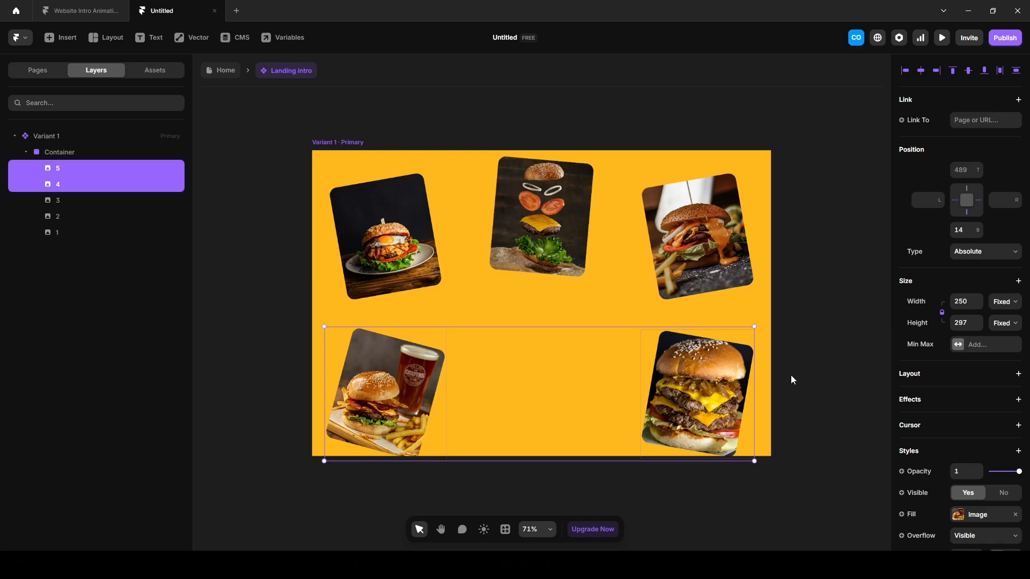
key("Up")
key("Up")
key("Up")
key("Up")
key("Up")
key("Up")
key("Up")
key("Up")
key("Up")
key("Up")
key("Up")
key("Up")
key("Up")
key("Up")
key("Up")
key("Up")
key("Up")
key("Up")
key("Up")
key("Up")
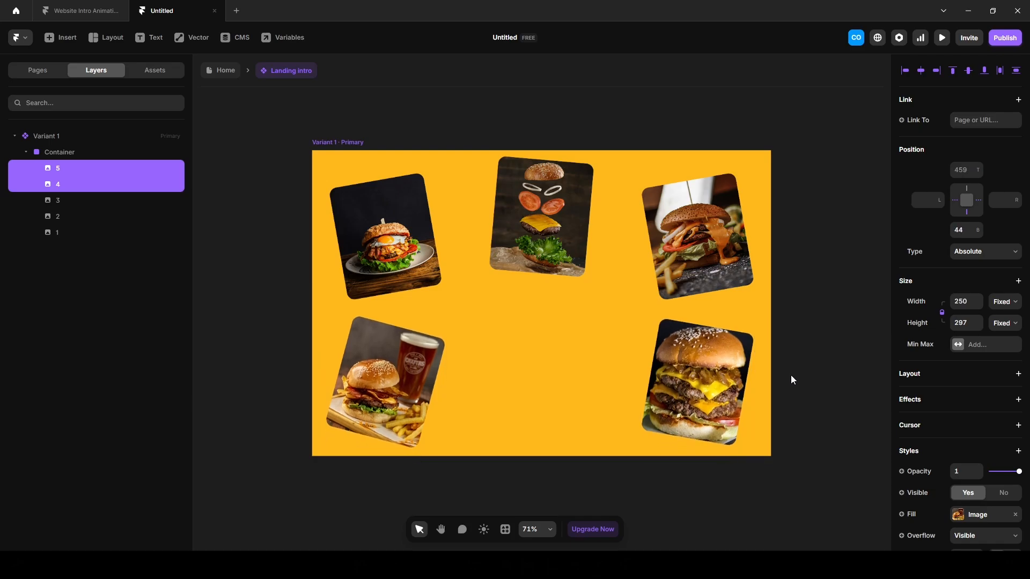
key("Down")
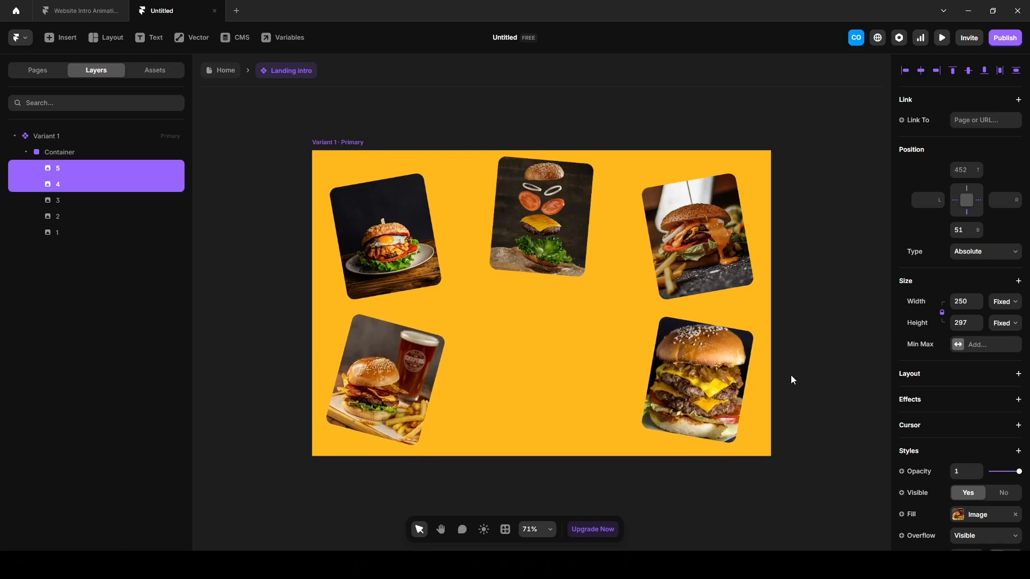
left_click(816, 374)
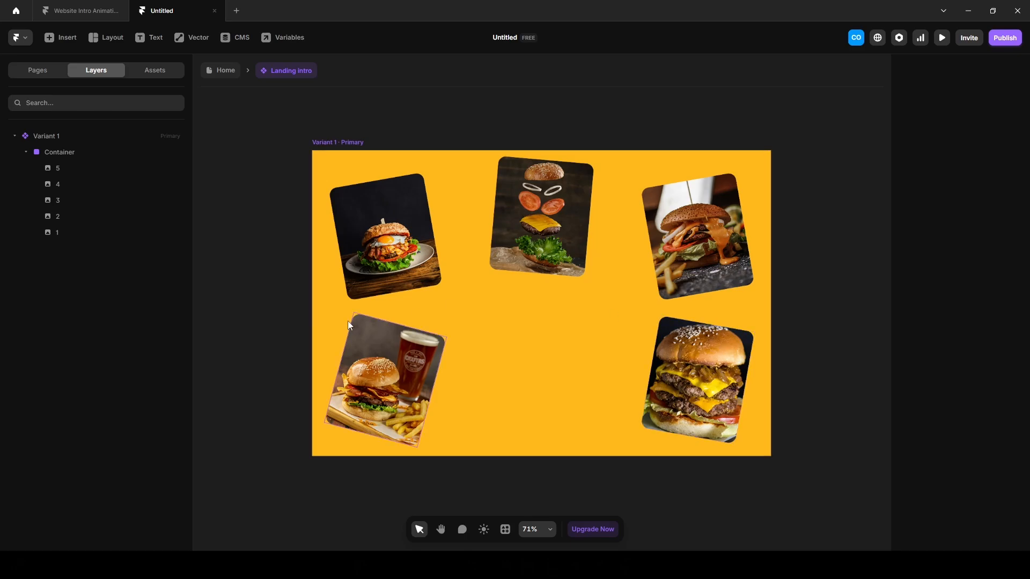
Step: Add an Appear effect to image 1 and open its Enter effect settings
left_click(373, 237)
left_click(909, 210)
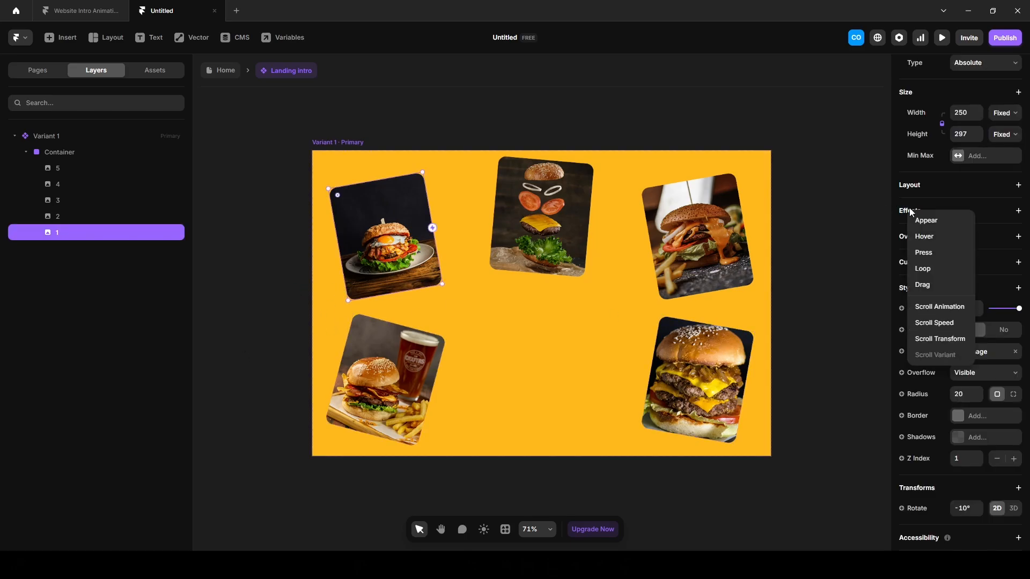
left_click(929, 223)
left_click(830, 305)
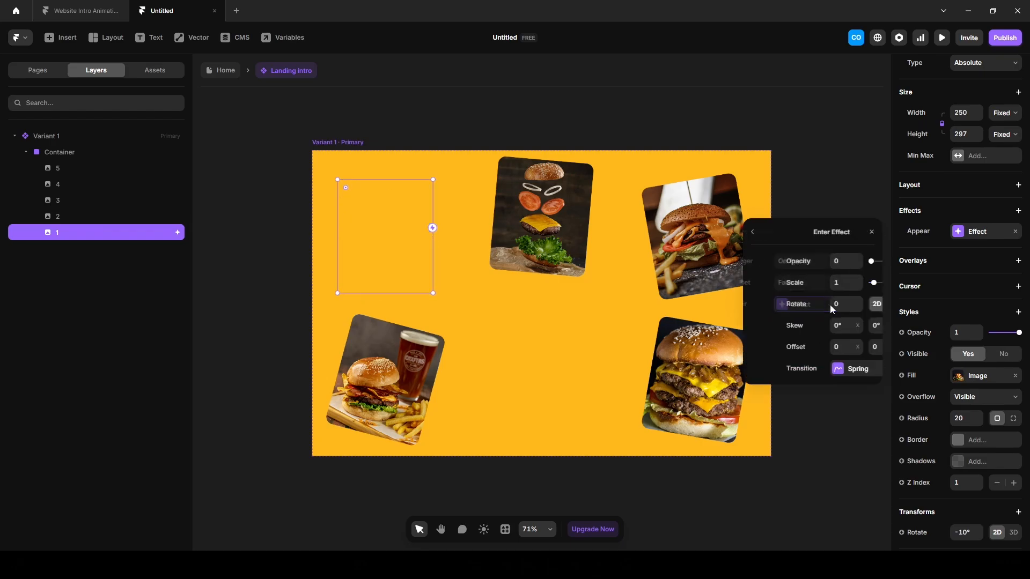
Step: Set image 1's Enter effect to opacity 1 with a vertical offset of 800
left_click(815, 259)
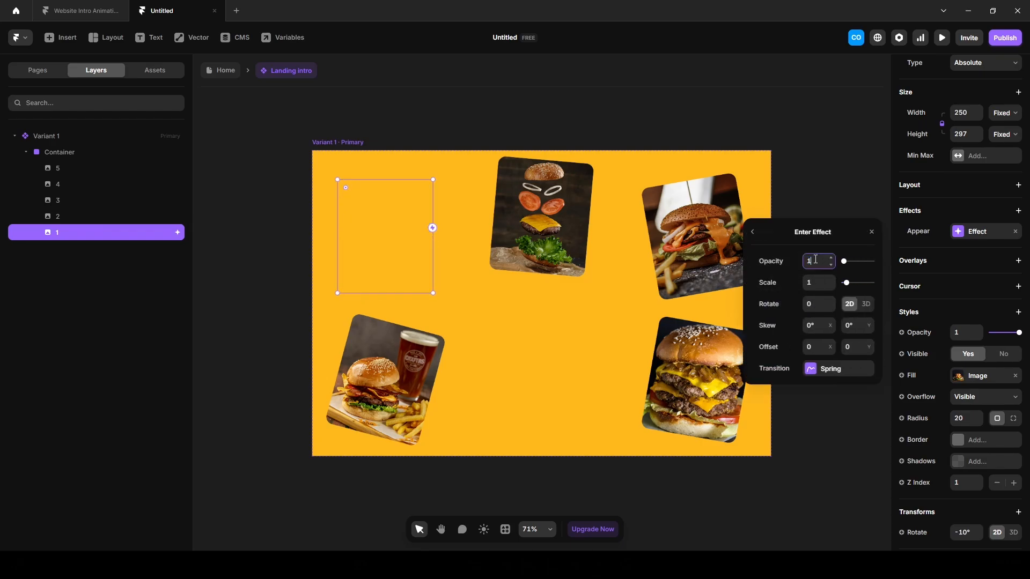
type("1")
key("Return")
left_click(848, 347)
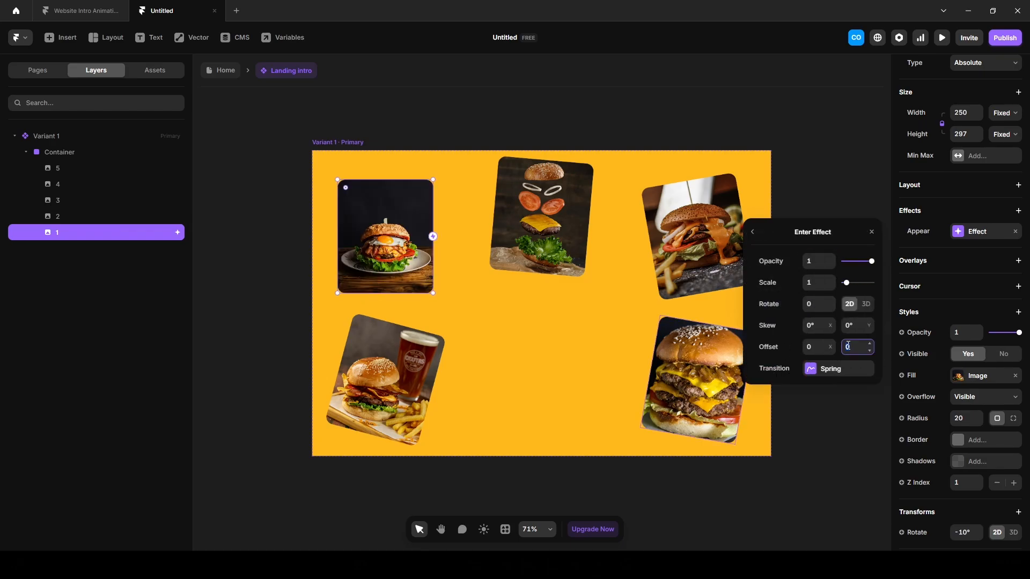
type("800")
key("Return")
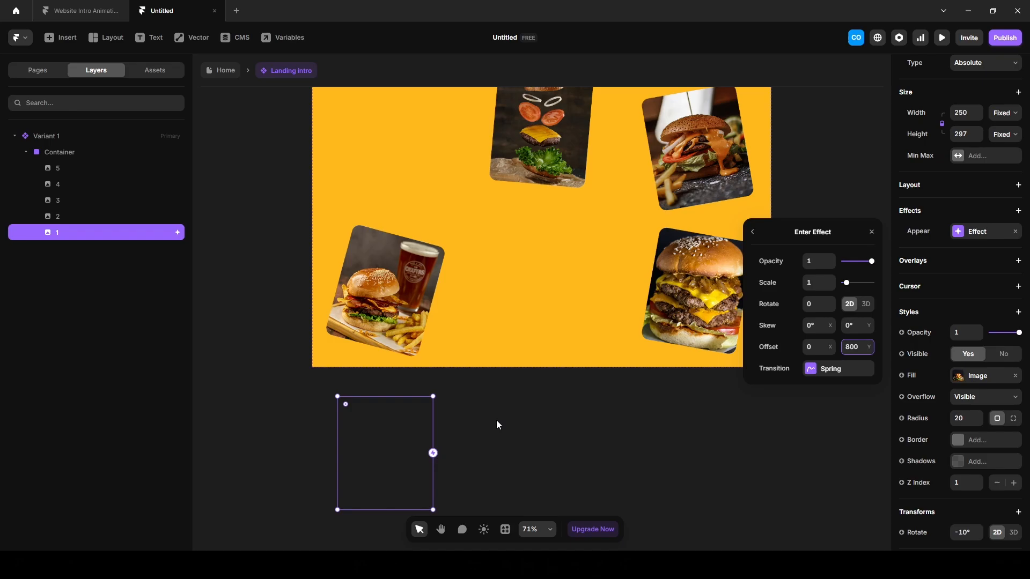
Step: Change image 1's enter transition to Ease with the Bezier curve 0, 0.71, 0.97, 1.01
left_click(818, 370)
left_click(781, 253)
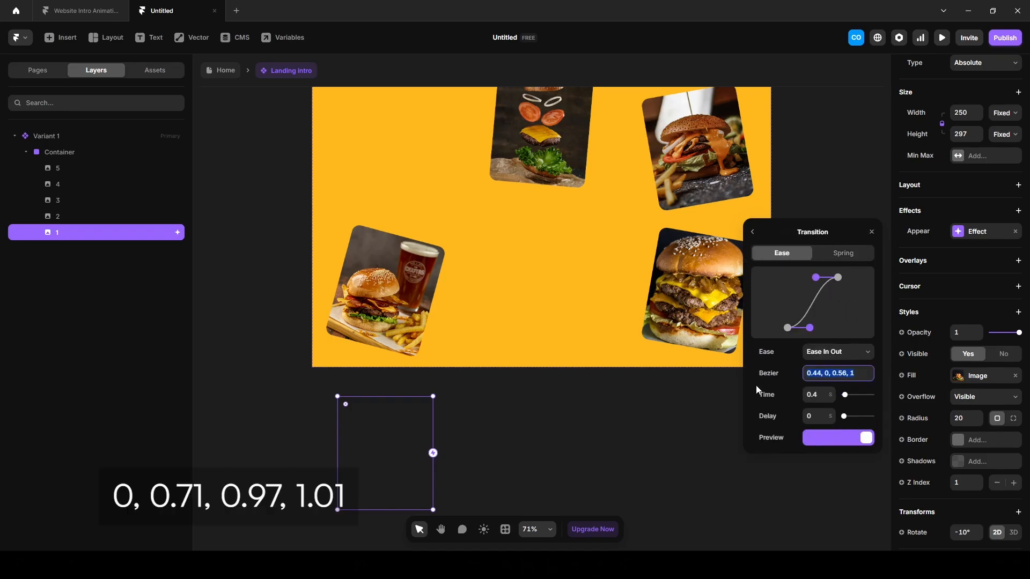
type("0, 0.71, 0.97, 1.01")
left_click(907, 279)
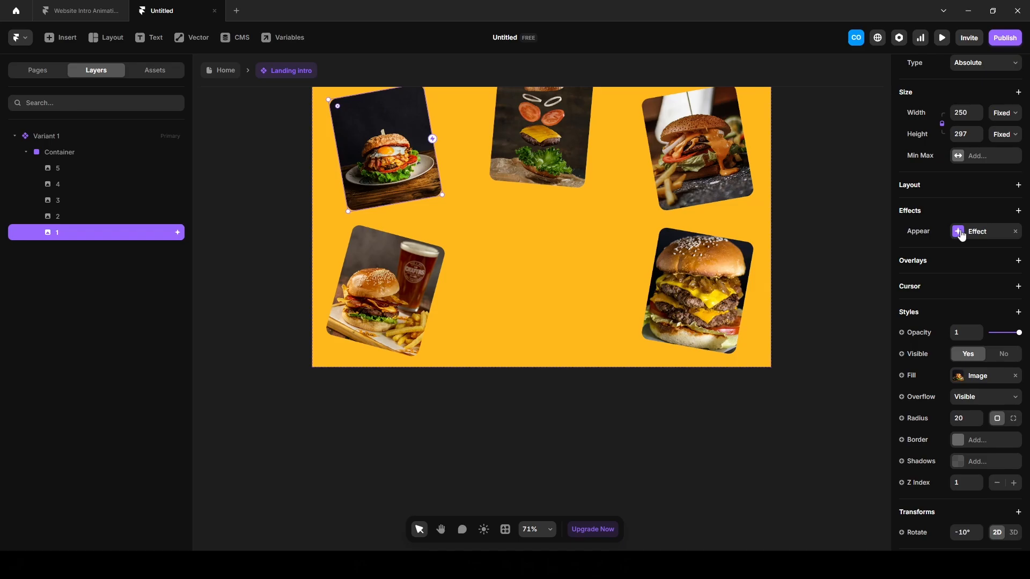
Step: Copy image 1's Appear effect and paste it onto images 2, 3, 4 and 5 together
left_click(960, 236)
left_click(969, 240)
left_click(65, 168)
left_click(64, 220, "shift")
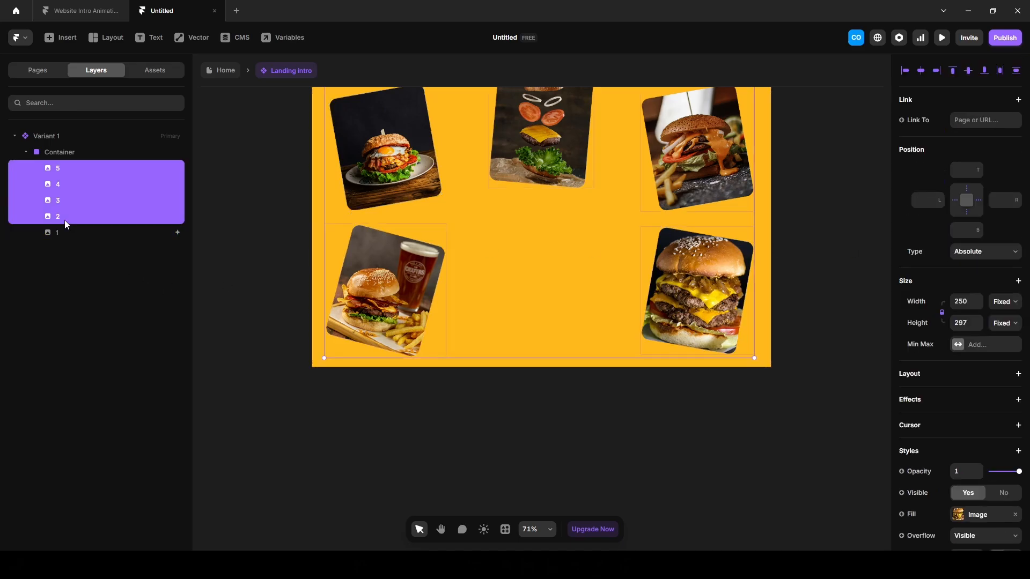
left_click(916, 403)
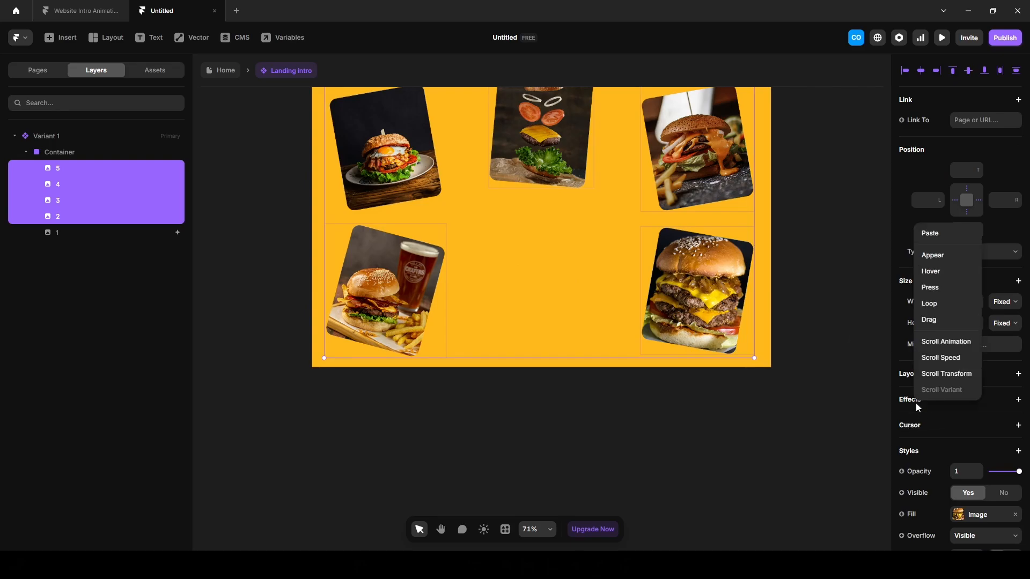
left_click(930, 234)
Step: Switch to the finished Website Intro Animation project, replay its preview for reference, and return to the untitled project
left_click(101, 16)
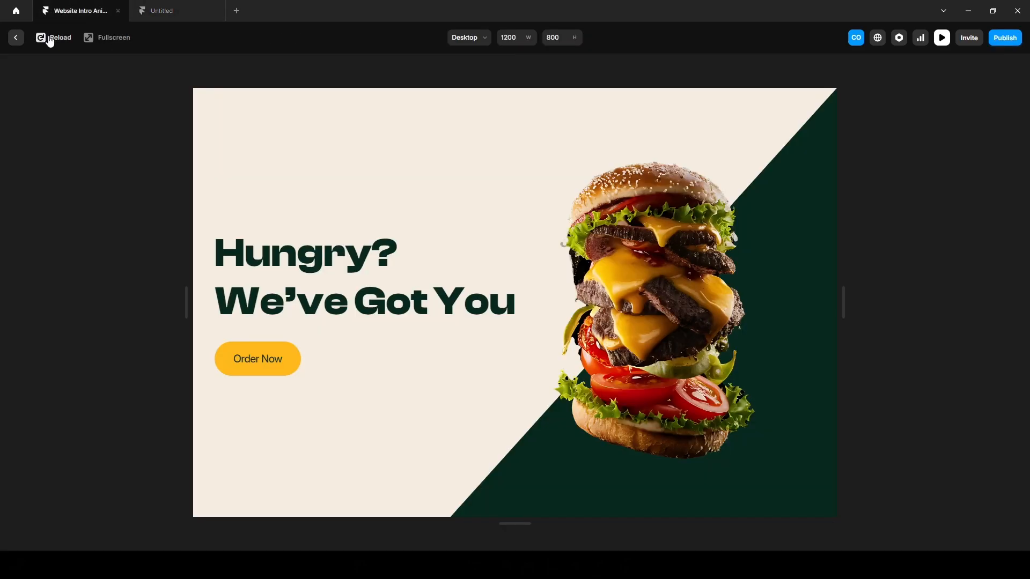
left_click(49, 38)
left_click(46, 39)
left_click(173, 13)
Step: Set the delay of image 4's enter transition to 0.5 seconds
left_click(403, 289)
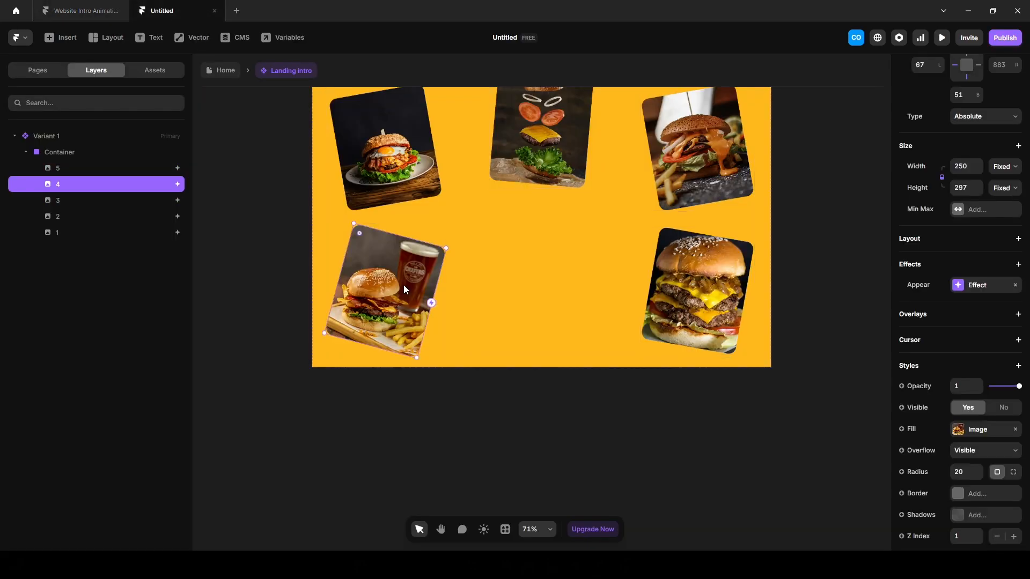
left_click(958, 285)
left_click(830, 357)
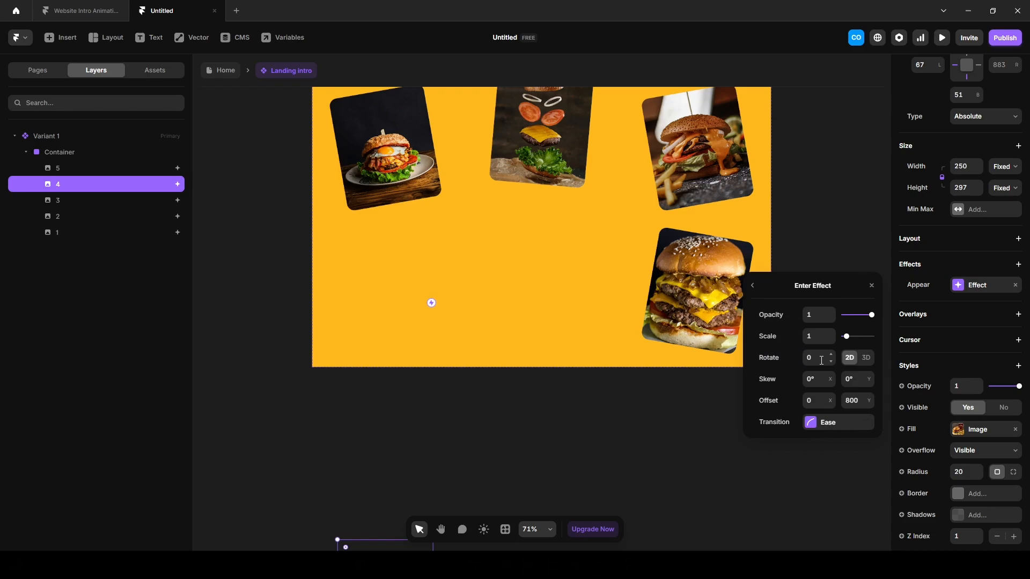
left_click(820, 423)
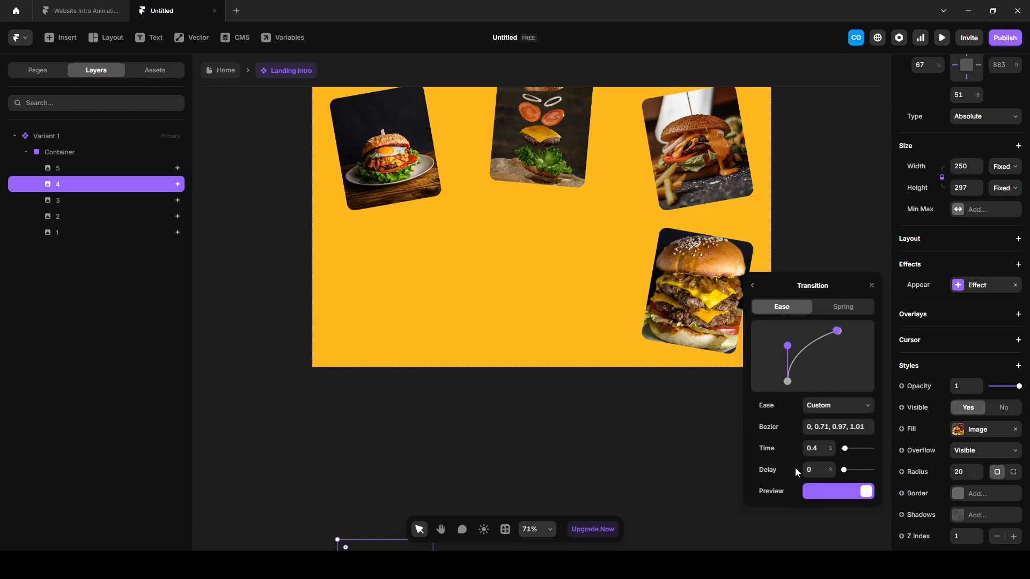
left_click(810, 469)
type(".5")
Step: Set the delay of image 5's enter transition to 0.6 seconds, and preview the component's appear animation
left_click(712, 292)
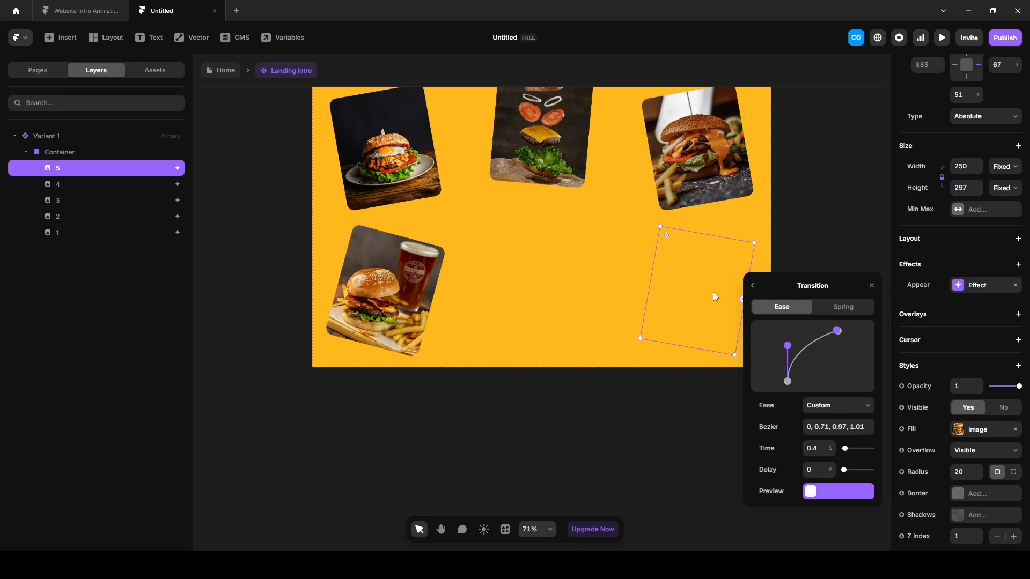
left_click(809, 470)
type(".6")
left_click(794, 207)
scroll(794, 207, "up", 1)
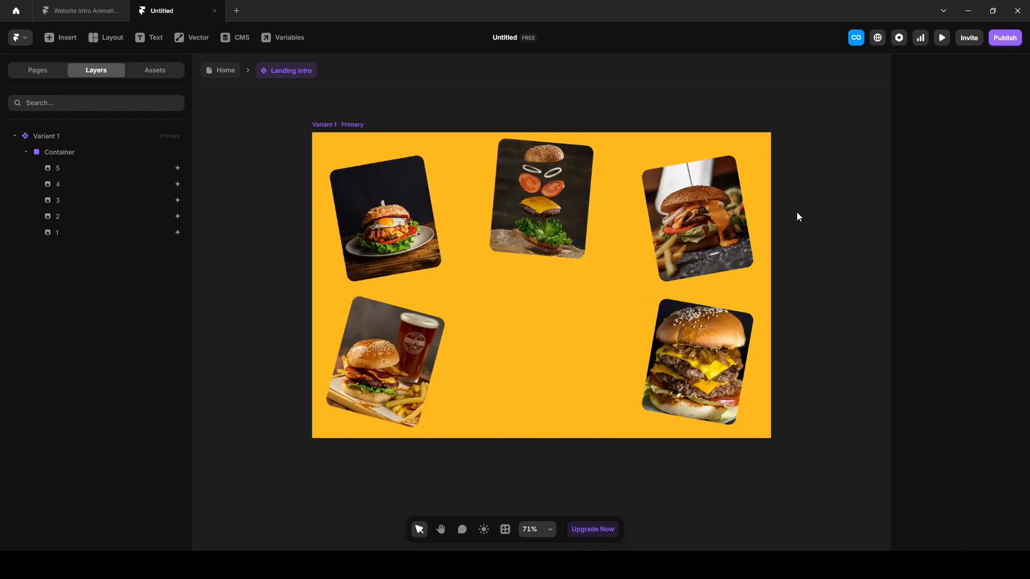
left_click(942, 38)
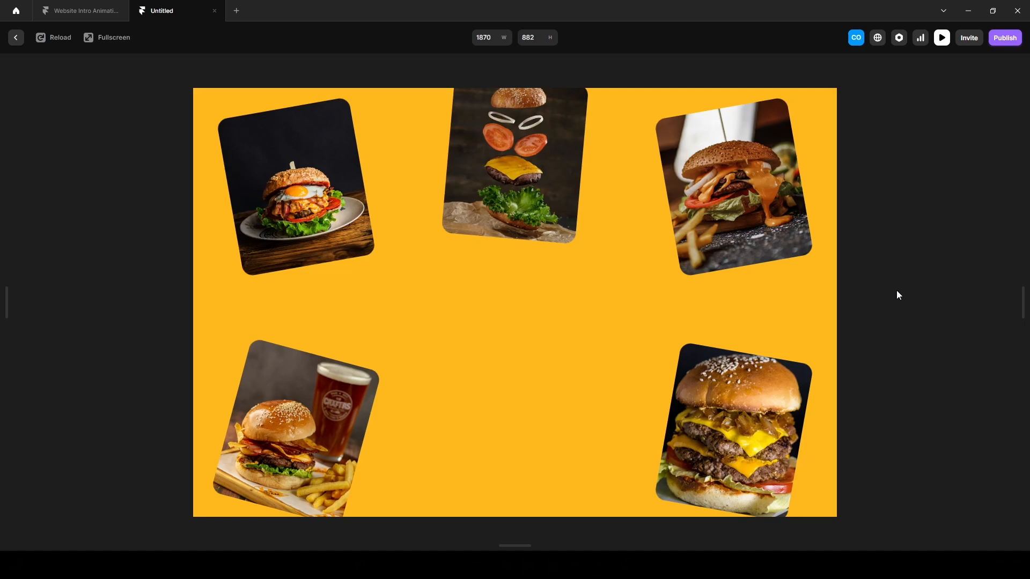
left_click(16, 37)
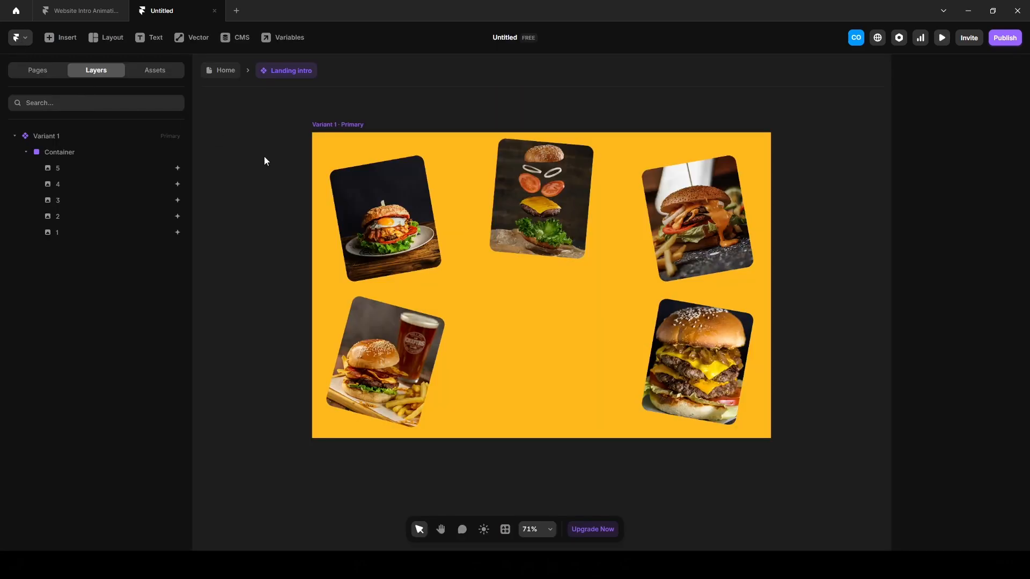
Step: Rename the primary variant of the landing intro component as "Animation start"
left_click(46, 138)
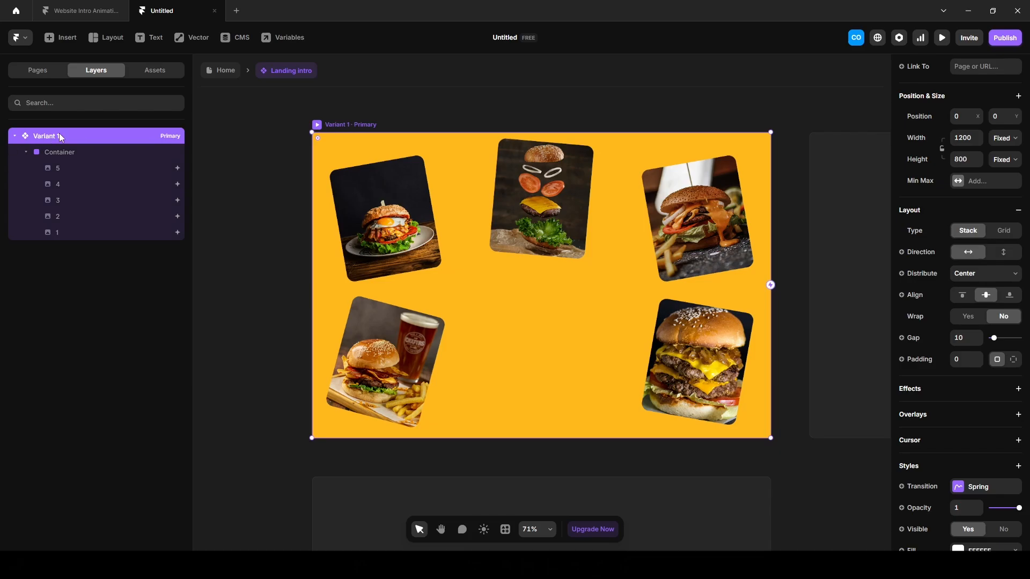
double_click(59, 136)
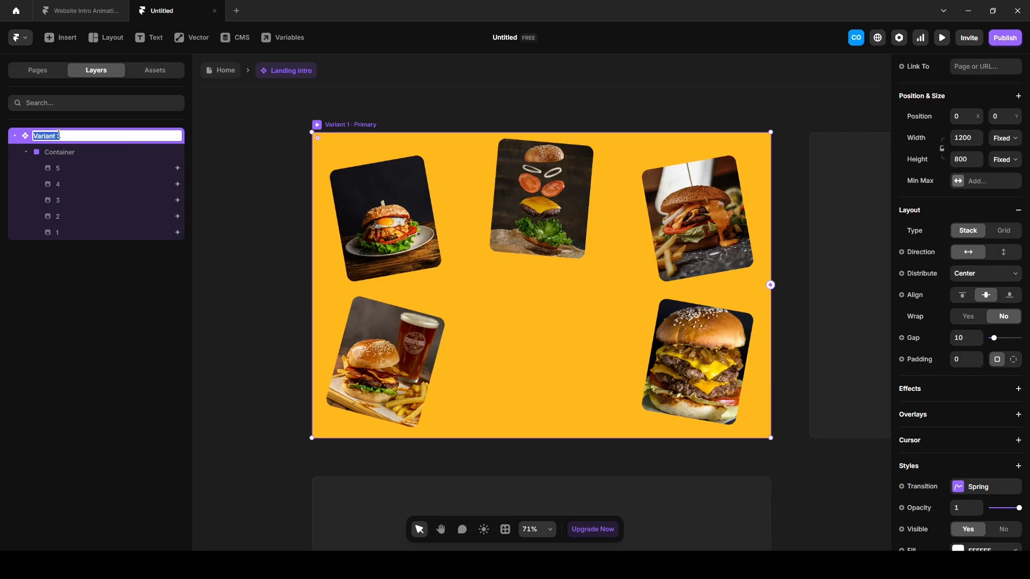
type("Animation start")
key("Return")
left_click(254, 277)
Step: Add a second variant to the component based on Animation start
scroll(255, 277, "down", 2)
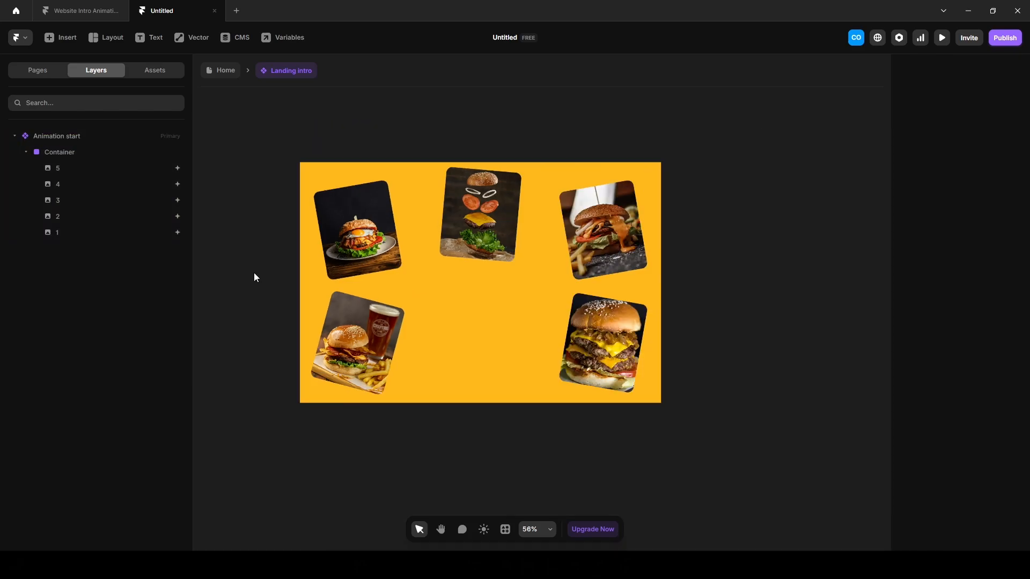
scroll(294, 161, "down", 2)
left_click(284, 138)
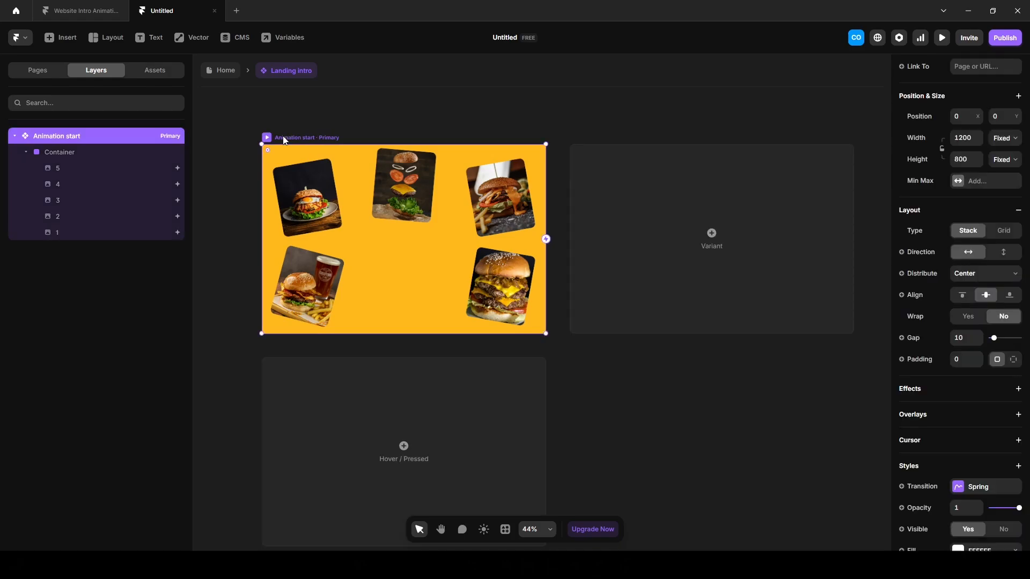
left_click(713, 249)
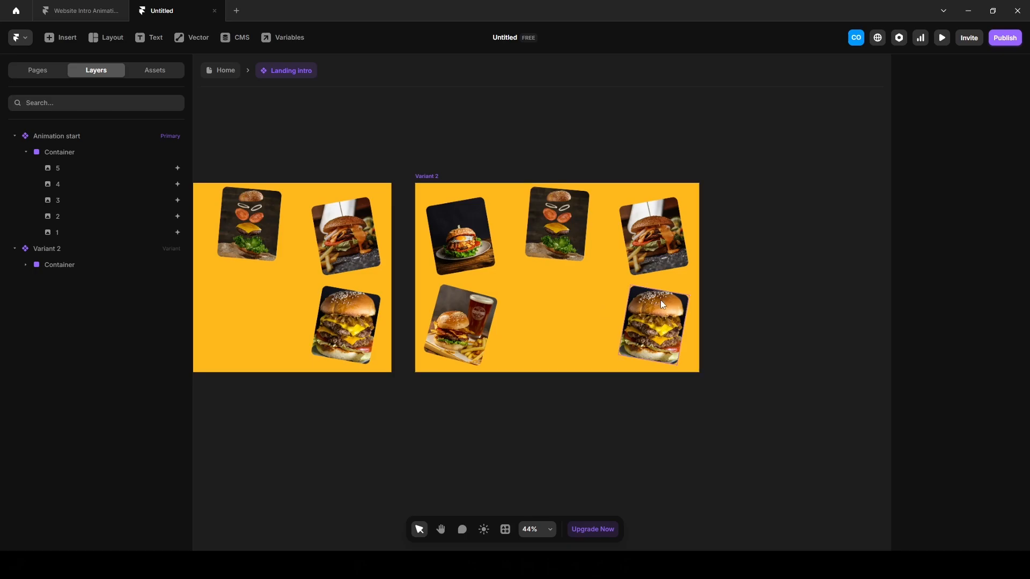
Step: Remove the Appear effect from all five images in the second variant's container
left_click(26, 264)
left_click(66, 284)
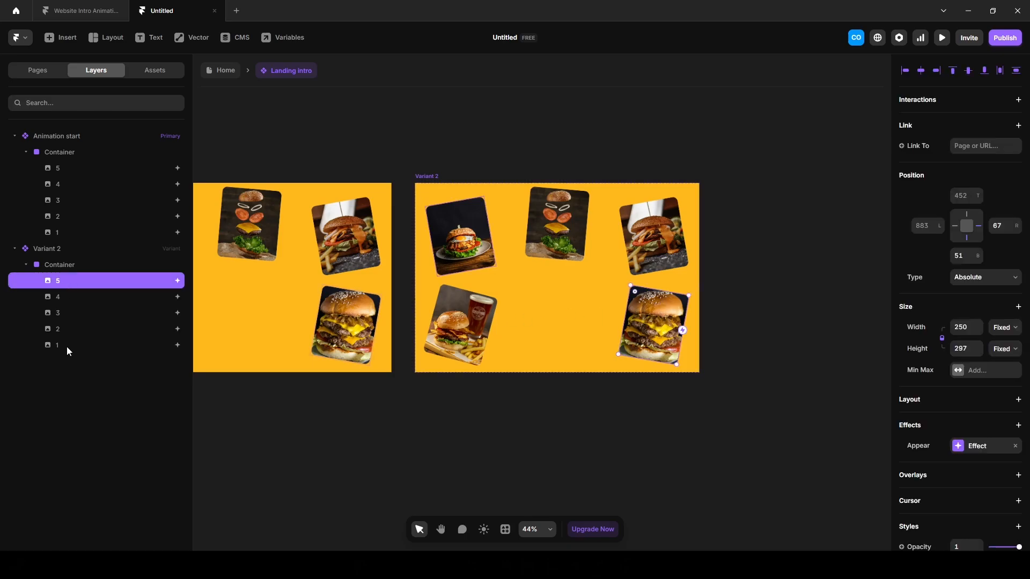
left_click(67, 346, "shift")
left_click(1014, 421)
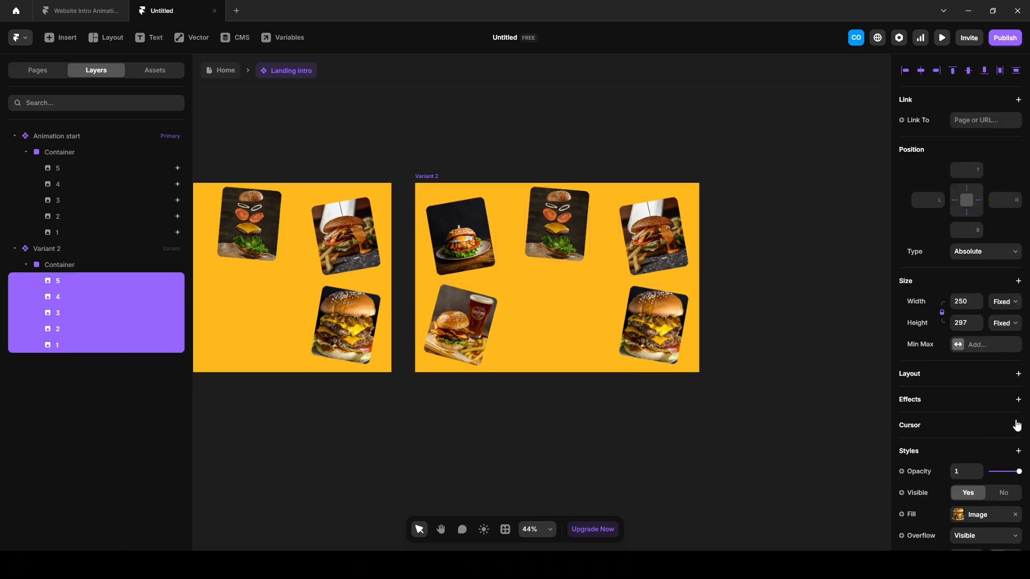
Step: Rename the second variant as "Static state"
key("Escape")
double_click(46, 247)
type("Static state")
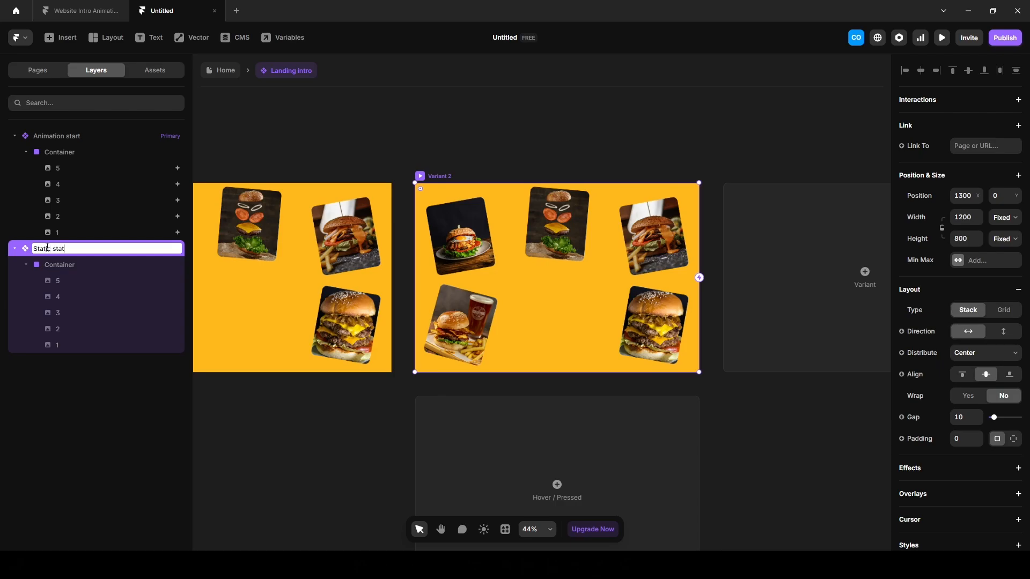
key("Return")
Step: Add a third variant based on Static state and import the Group.png logo into its container
scroll(365, 269, "down", 3)
left_click(641, 256)
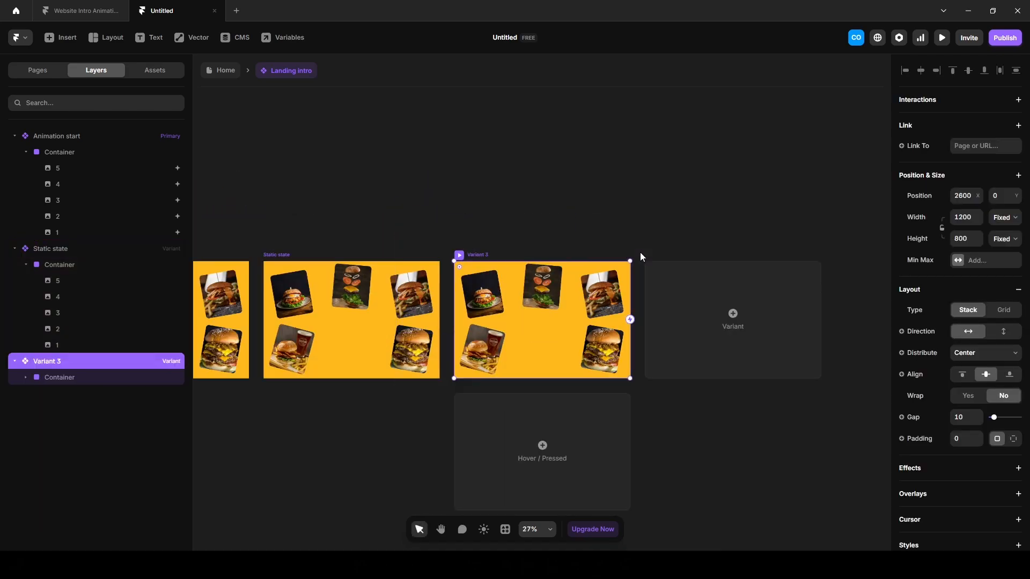
left_click_drag(1029, 281, 539, 304)
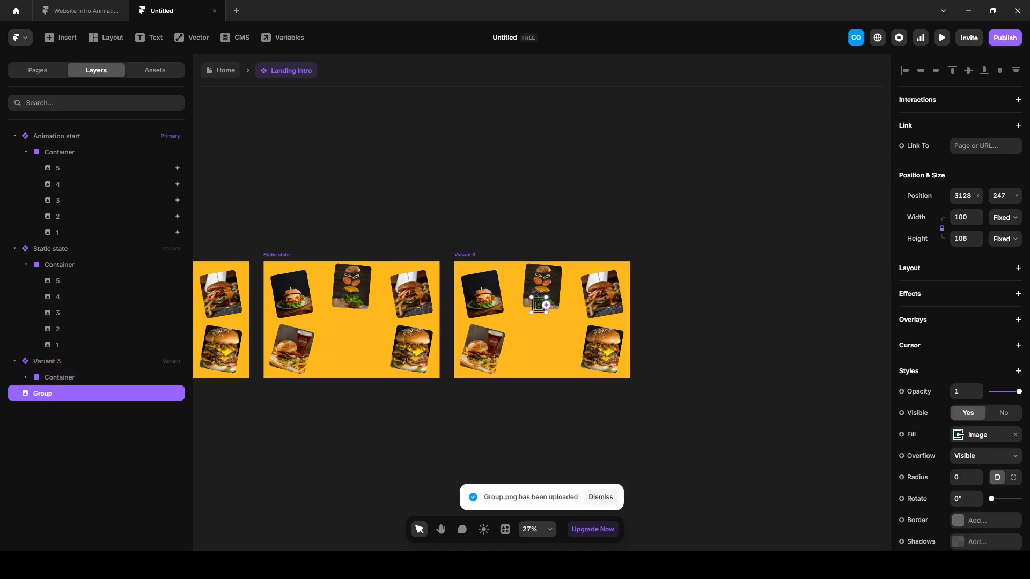
left_click_drag(51, 393, 62, 379)
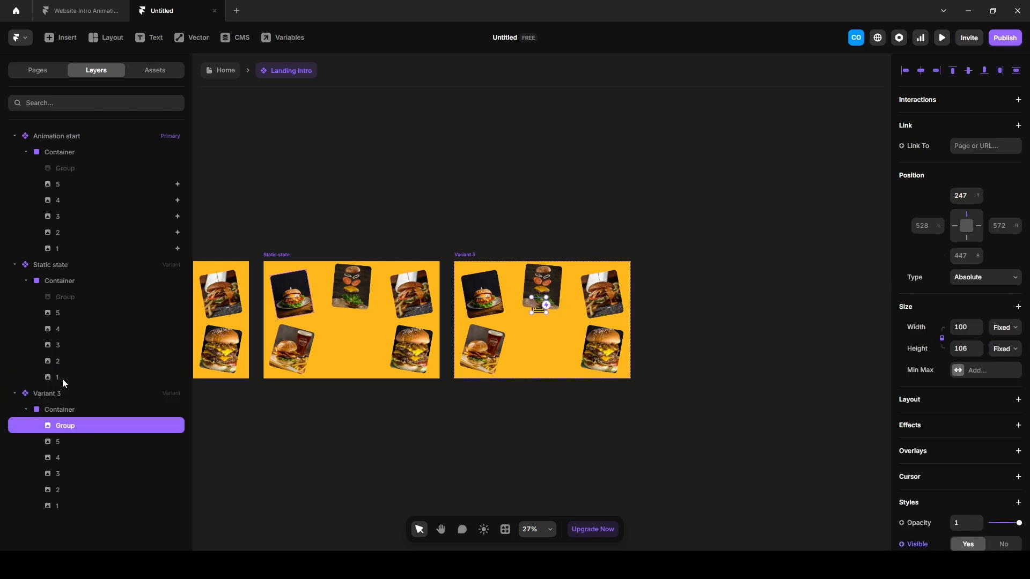
Step: Rename the imported image as "Logo" and centre it horizontally and vertically in the third variant's container
double_click(63, 425)
type("Logo")
key("Return")
left_click(921, 71)
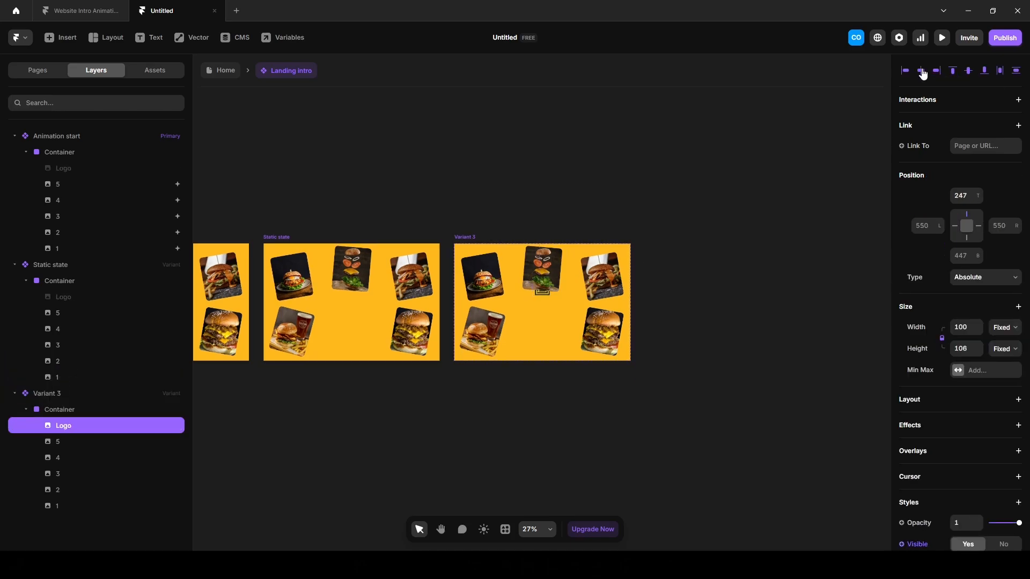
left_click(968, 71)
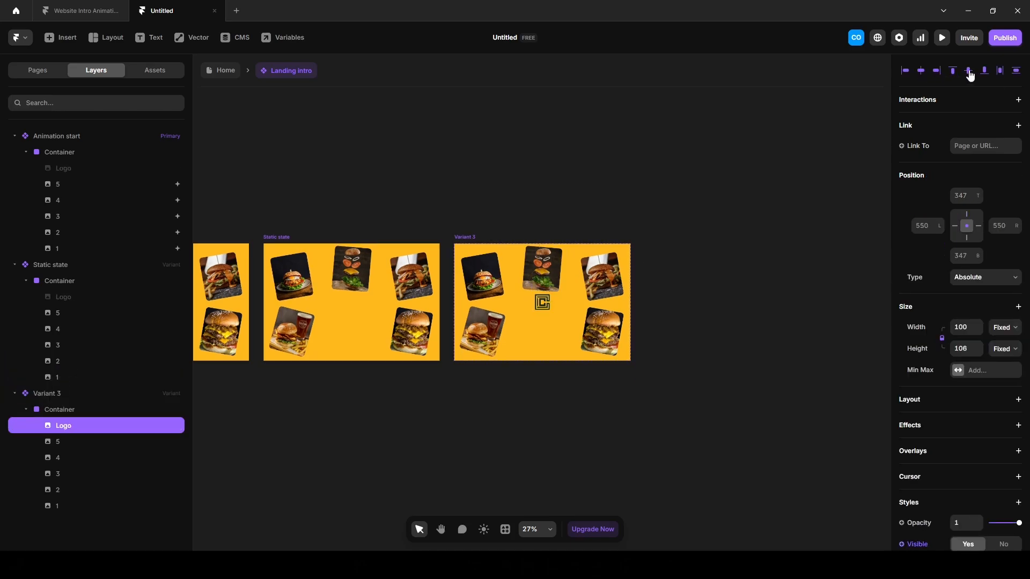
left_click(601, 455)
Step: Add a fourth variant based on the third one, and rename the third variant as "Logo reveal"
left_click_drag(449, 446, 394, 426)
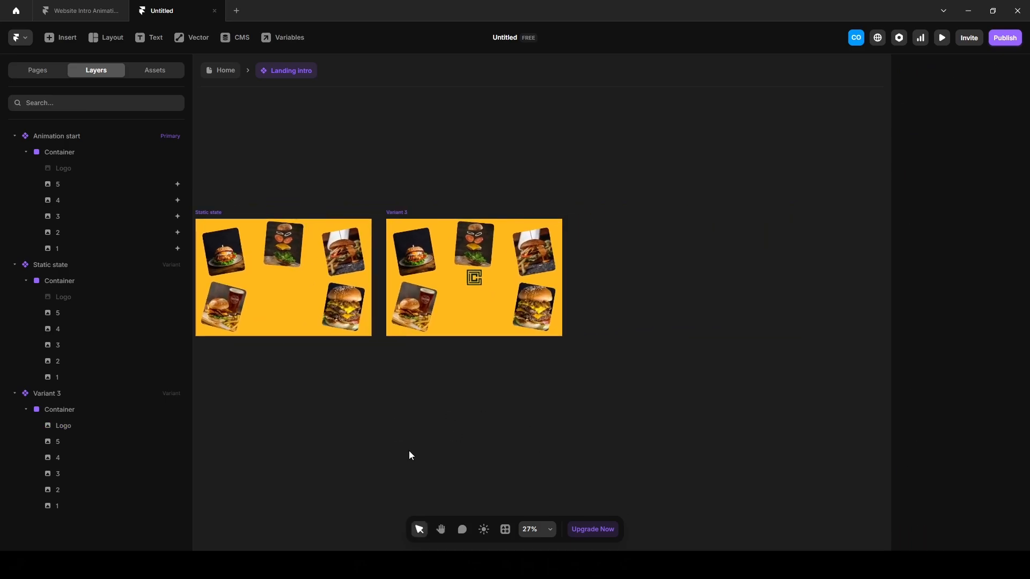
left_click(396, 211)
left_click(646, 283)
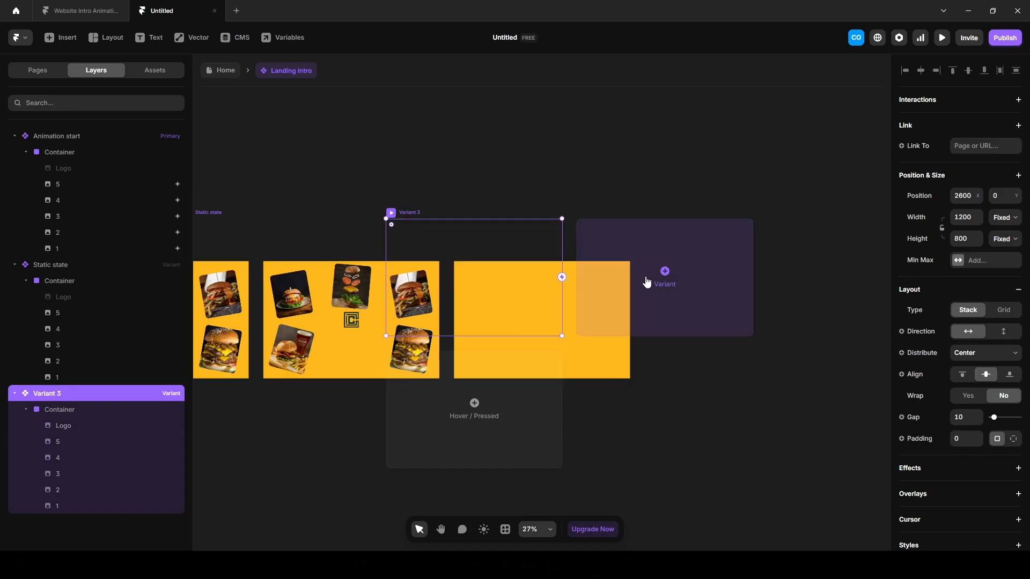
double_click(45, 393)
type("Logo reveal")
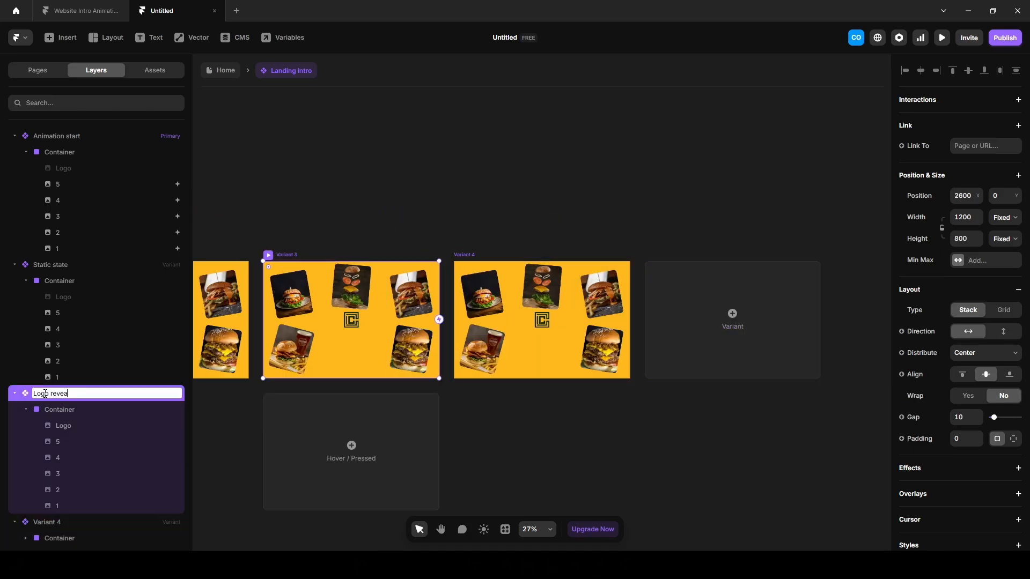
key("Return")
Step: Rename the fourth variant as "Animation end"
double_click(57, 522)
type("Animation end")
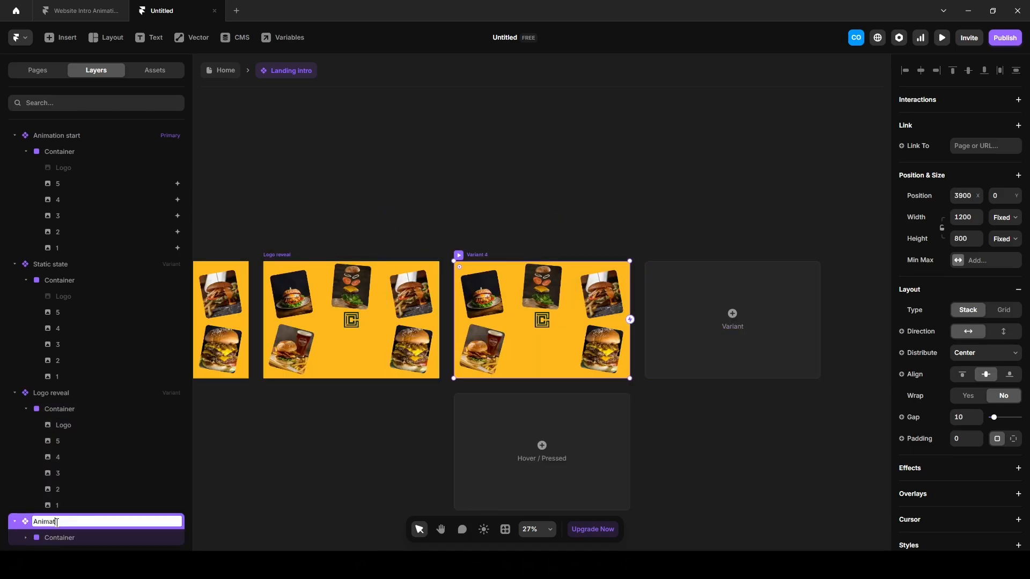
key("Return")
Step: Change the position type of the Animation end variant's container to Absolute
left_click(66, 539)
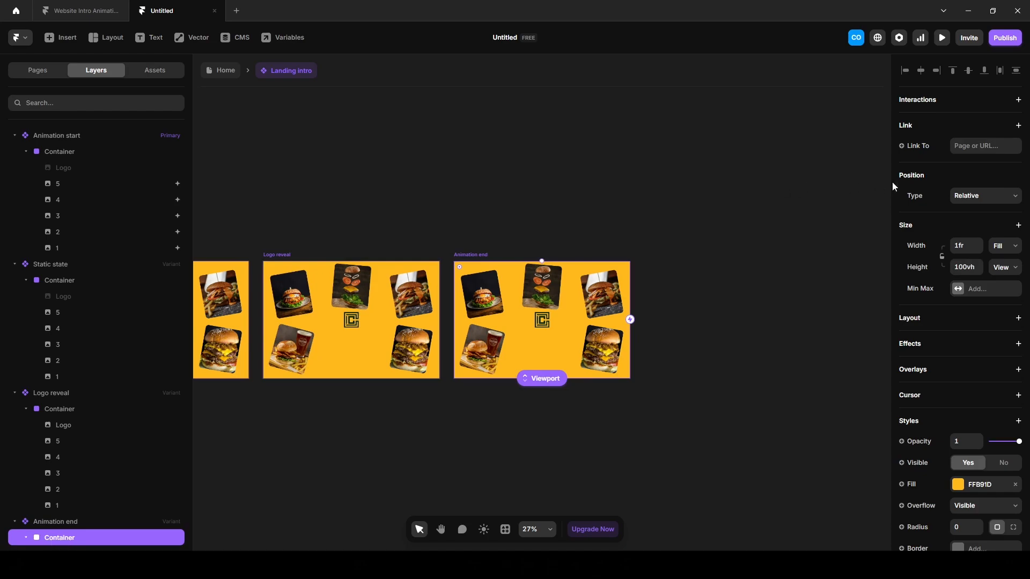
left_click(960, 196)
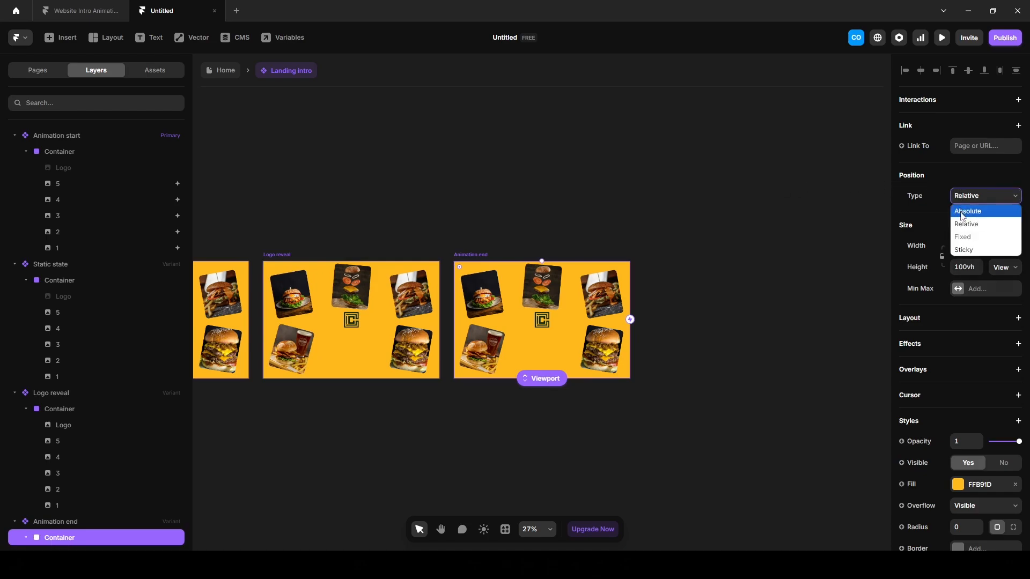
left_click(962, 212)
Step: Add a Blur filter of 10 to the Animation end variant's container
scroll(919, 456, "down", 3)
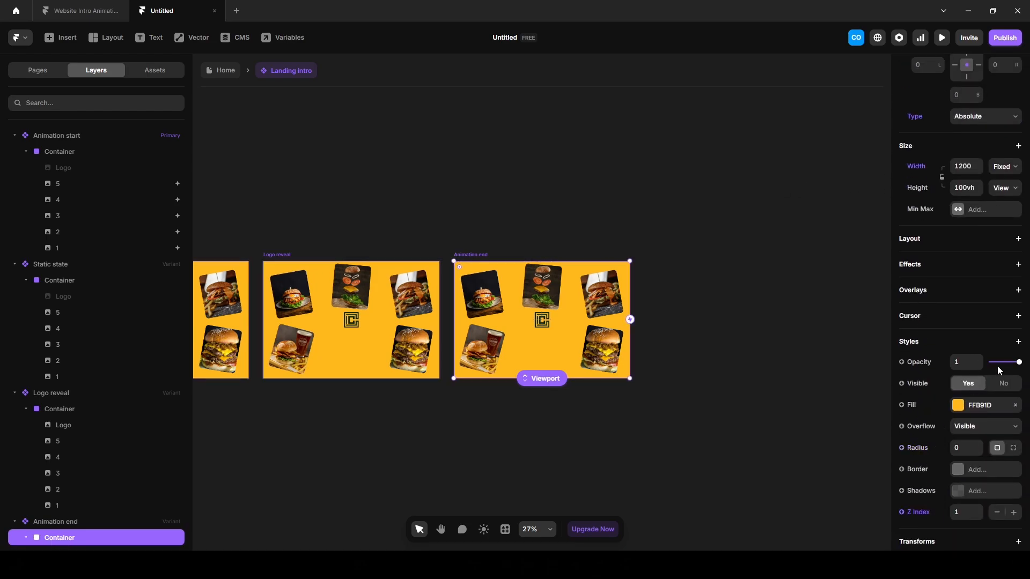
left_click(1018, 342)
mouse_move(942, 134)
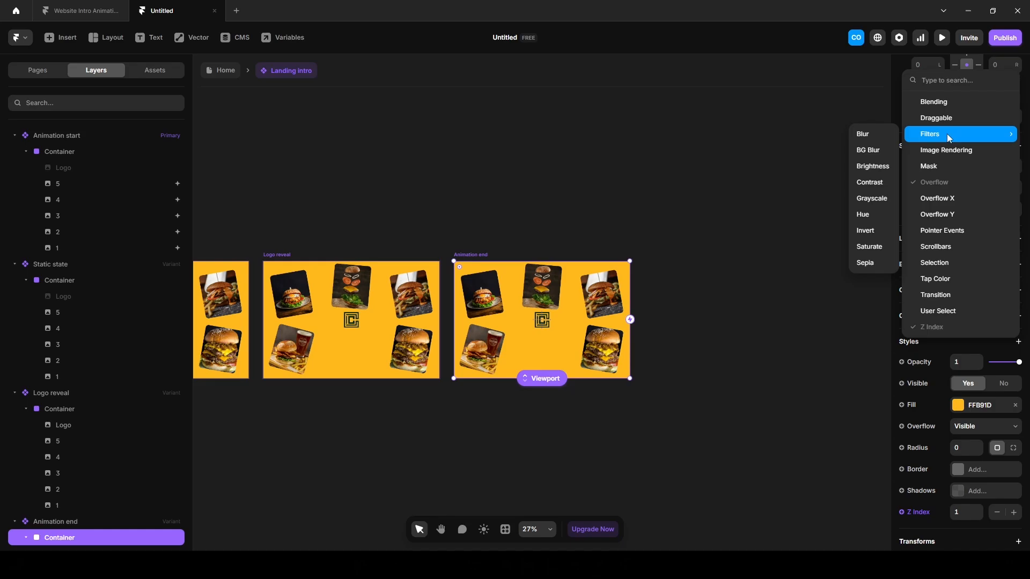
left_click(864, 135)
left_click(962, 512)
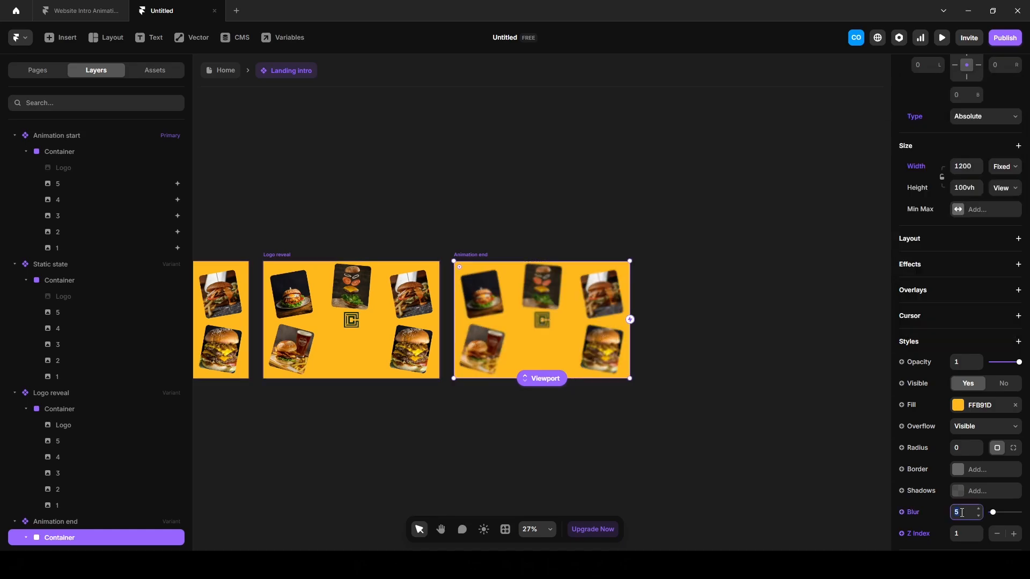
type("10")
key("Return")
Step: Set the Animation end container's top offset to -1000 and pin the container to its left and right sides
scroll(977, 303, "up", 3)
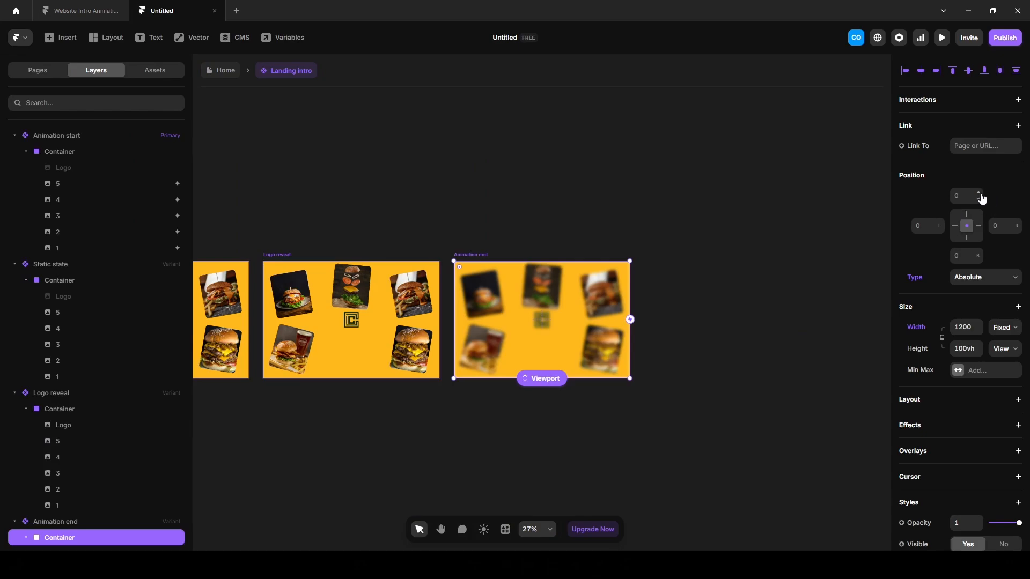
left_click_drag(979, 199, 1015, 530)
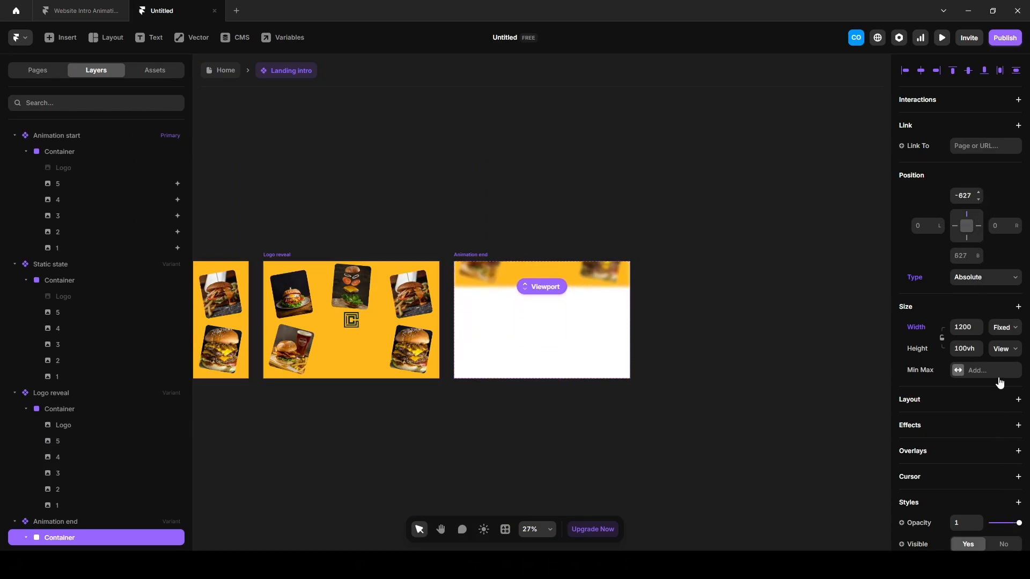
left_click(963, 200)
type("-1")
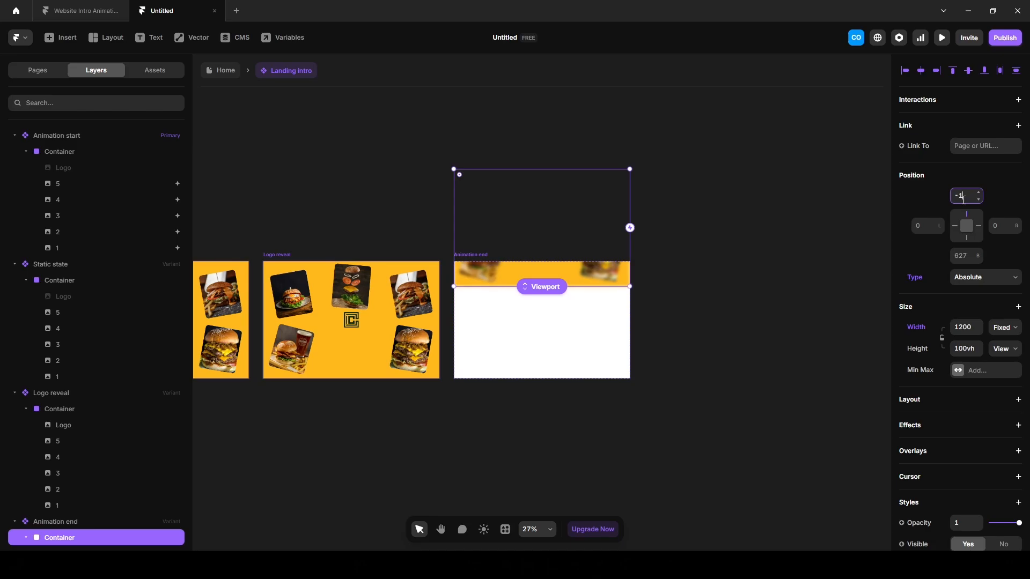
type("000")
key("Return")
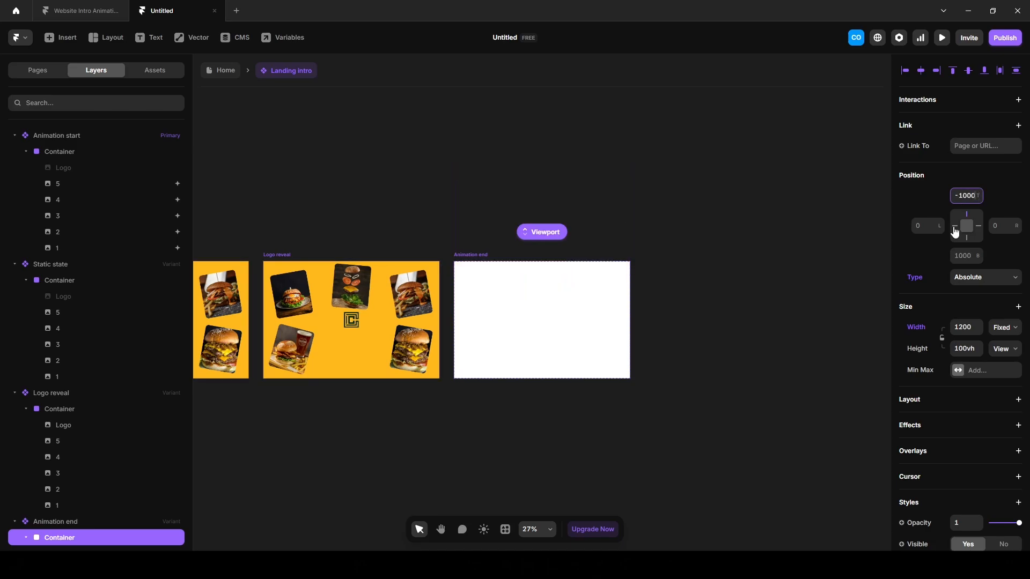
left_click(954, 226)
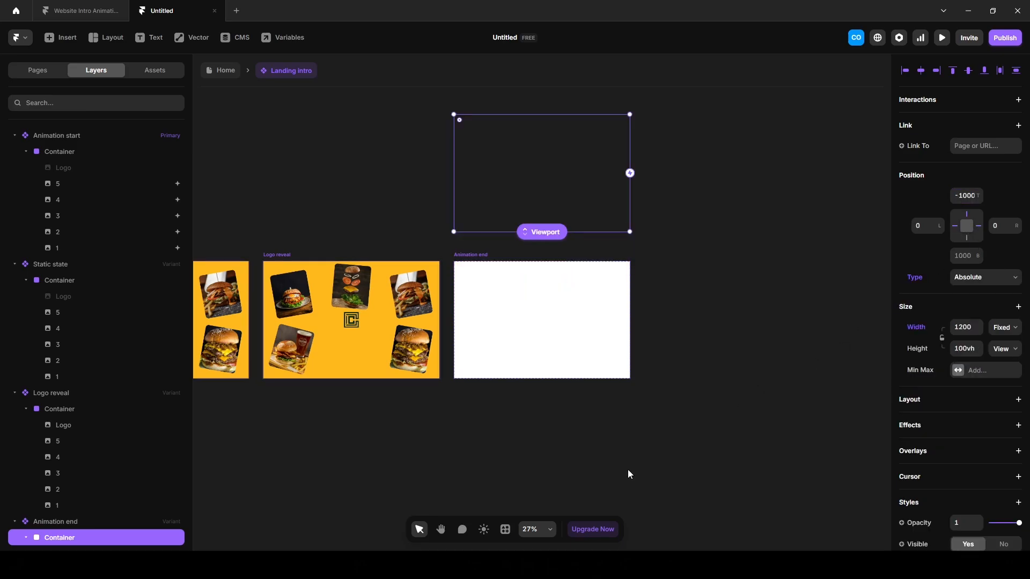
left_click(511, 353)
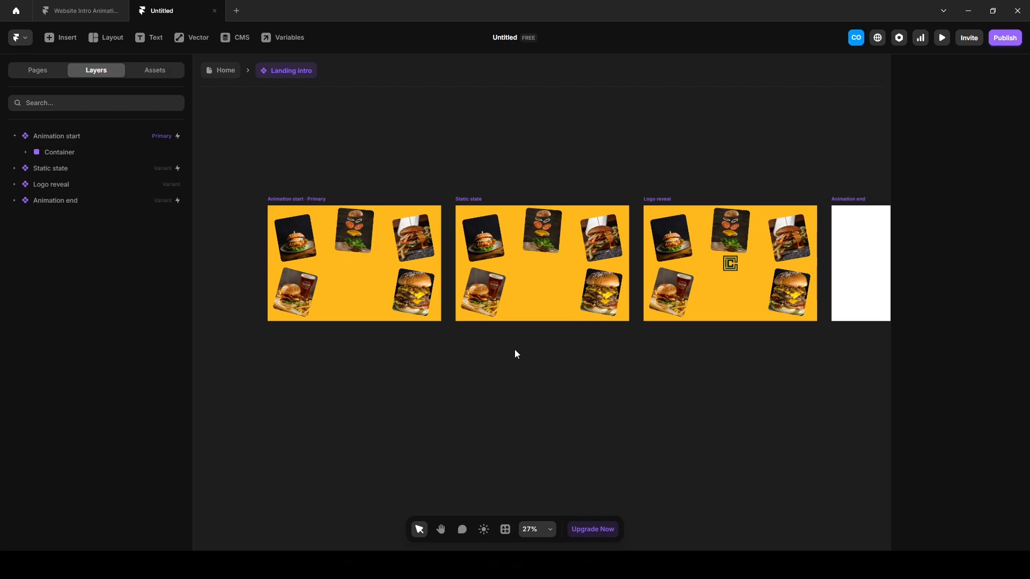
Step: Look over the Animation start, Static state, Logo reveal and Animation end variants in sequence
key("space")
left_click_drag(453, 378, 436, 386)
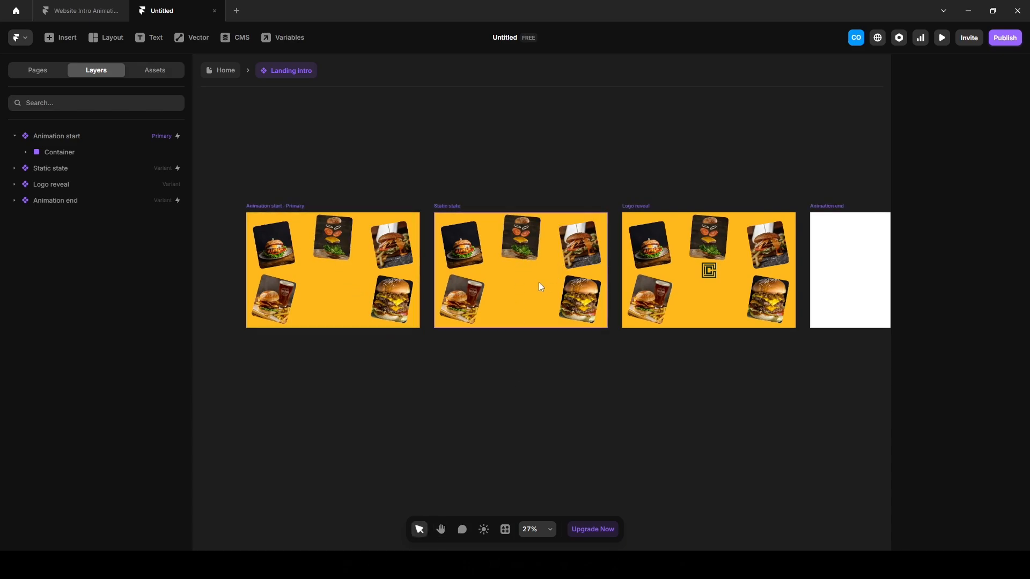
key("space")
left_click_drag(724, 385, 625, 391)
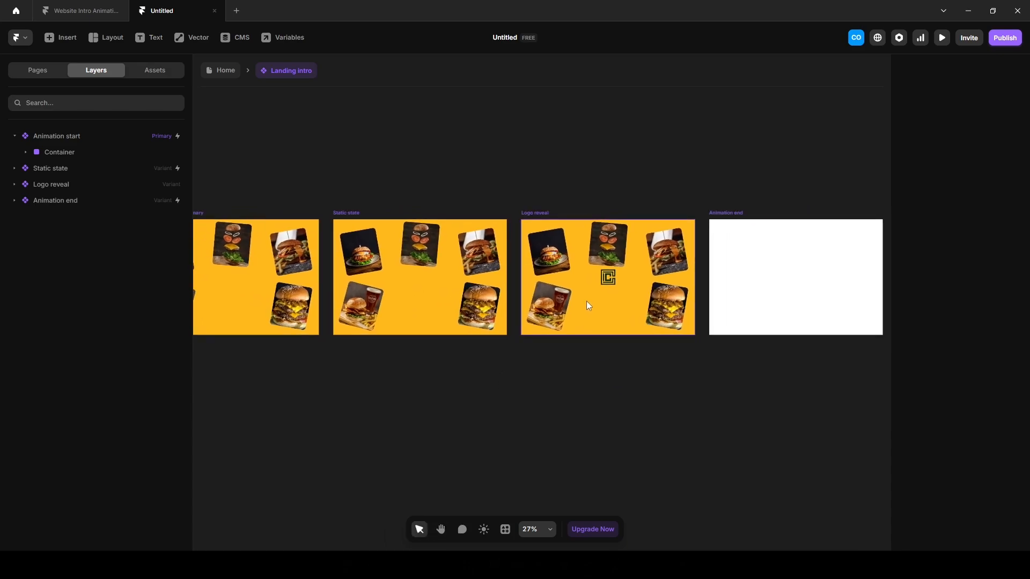
key("space")
left_click_drag(810, 392, 724, 397)
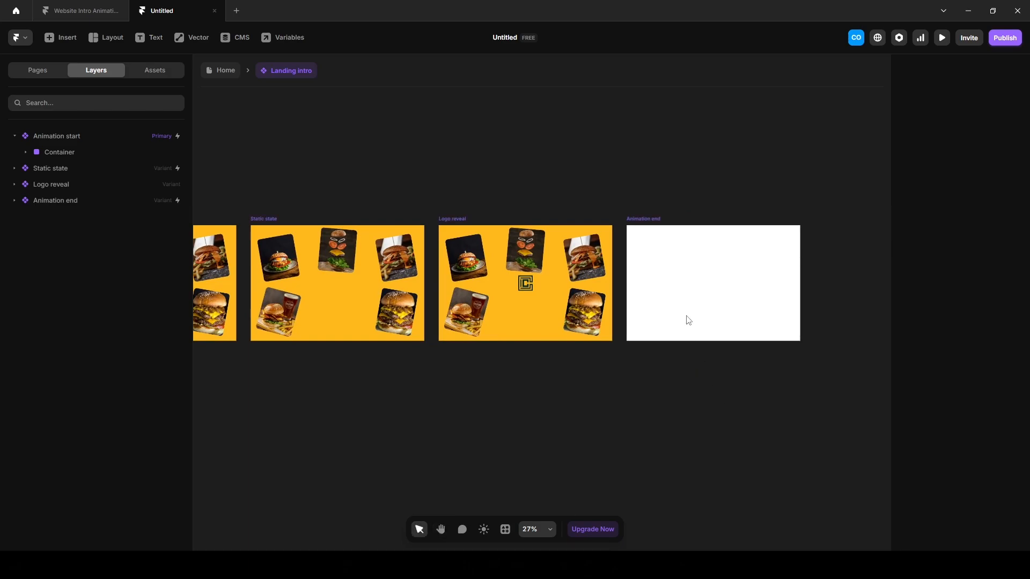
key("space")
left_click_drag(384, 418, 736, 413)
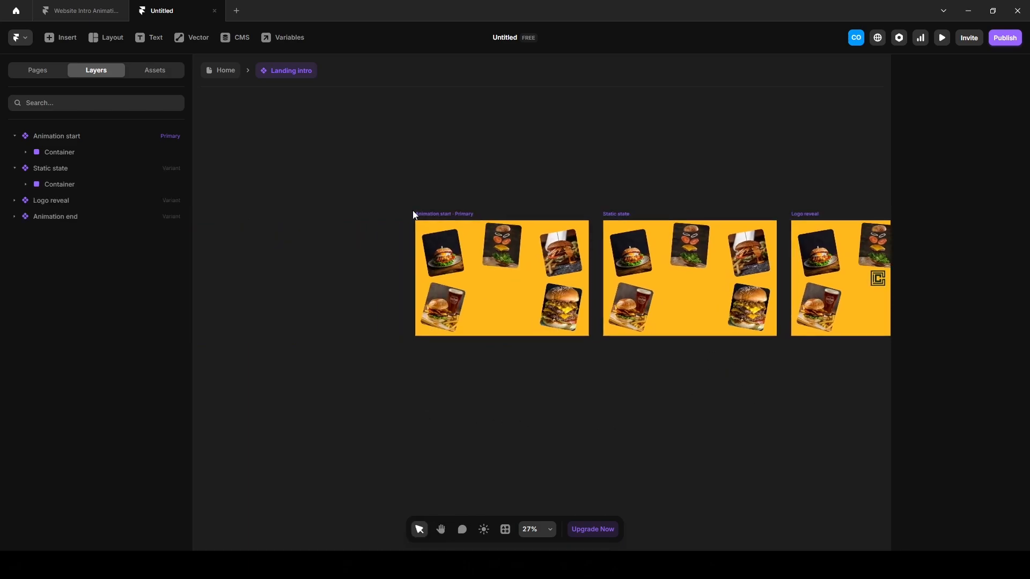
Step: Connect the Animation start variant to Static state with an Appear interaction and a 0.3 s delay
left_click(437, 214)
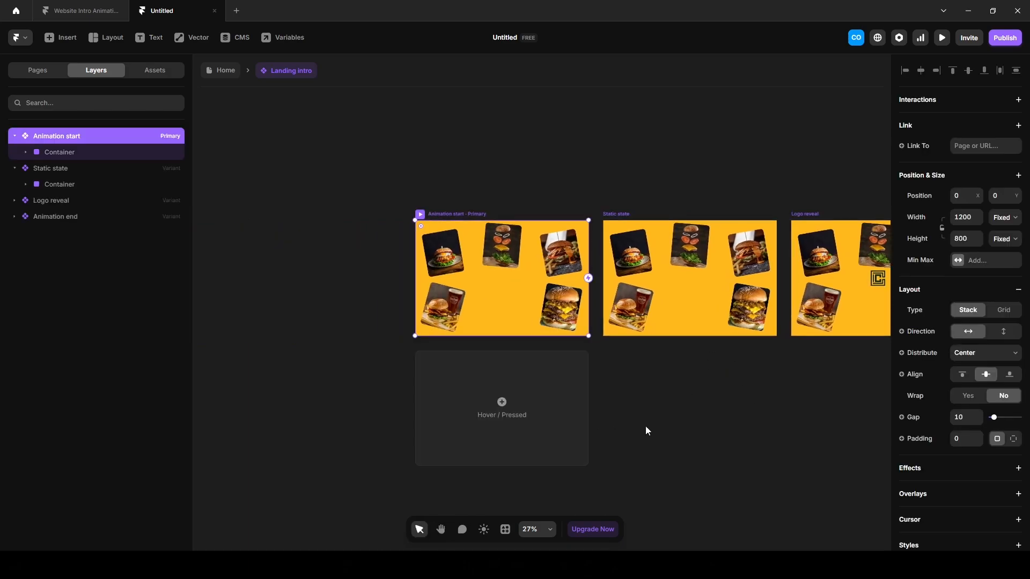
left_click_drag(590, 279, 622, 278)
left_click(630, 370)
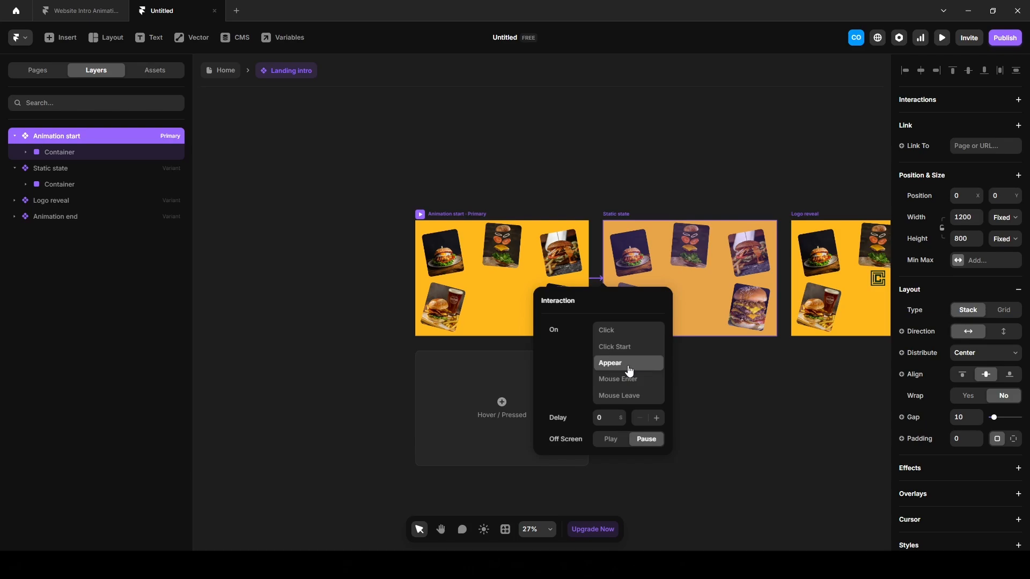
left_click(605, 419)
type("0.3")
left_click(731, 433)
left_click_drag(736, 433, 558, 429)
left_click(502, 274)
left_click(468, 182)
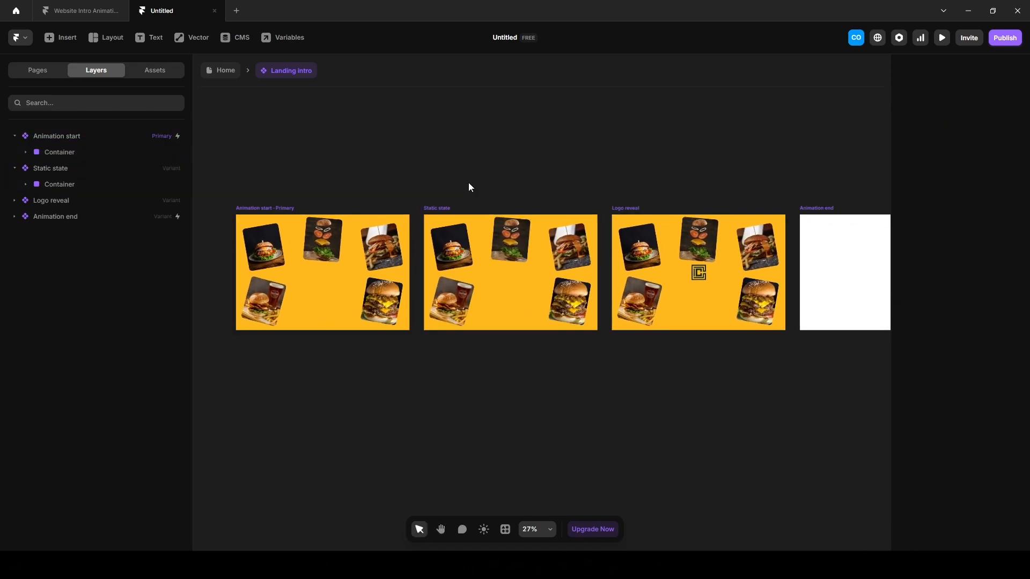
Step: Connect the Static state variant to Logo reveal with an Appear interaction and a 0.5 s delay
left_click(442, 209)
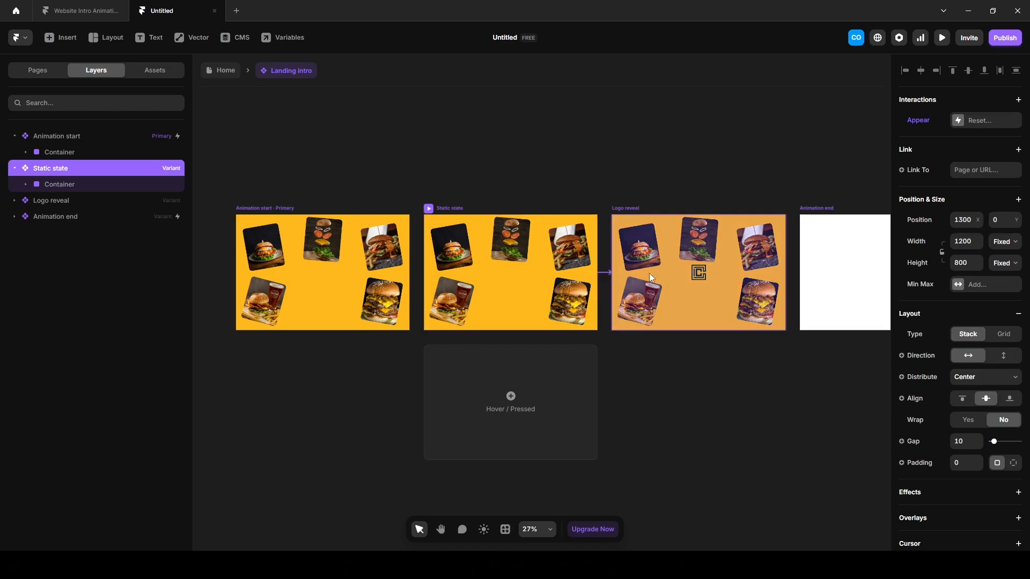
left_click_drag(658, 271, 657, 272)
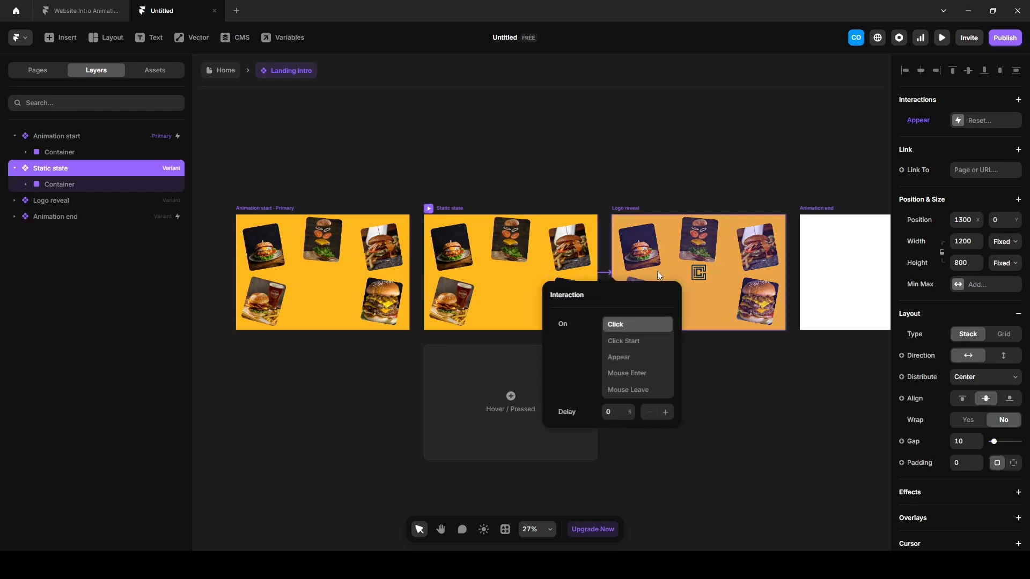
left_click(619, 357)
left_click(610, 413)
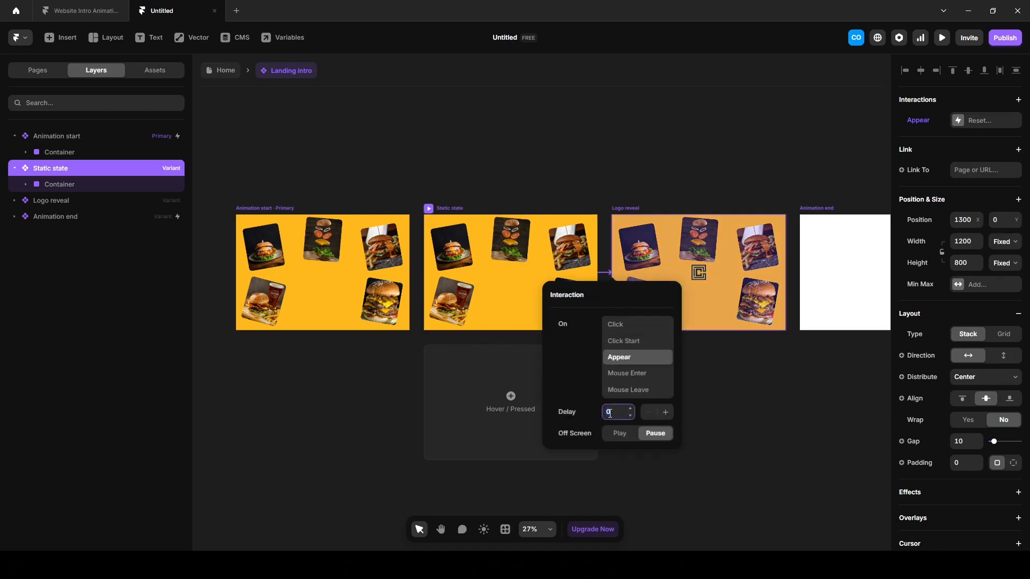
type(".5")
Step: Connect the Logo reveal variant to Animation end with an Appear interaction and a 0.7 s delay
left_click(637, 213)
key("space")
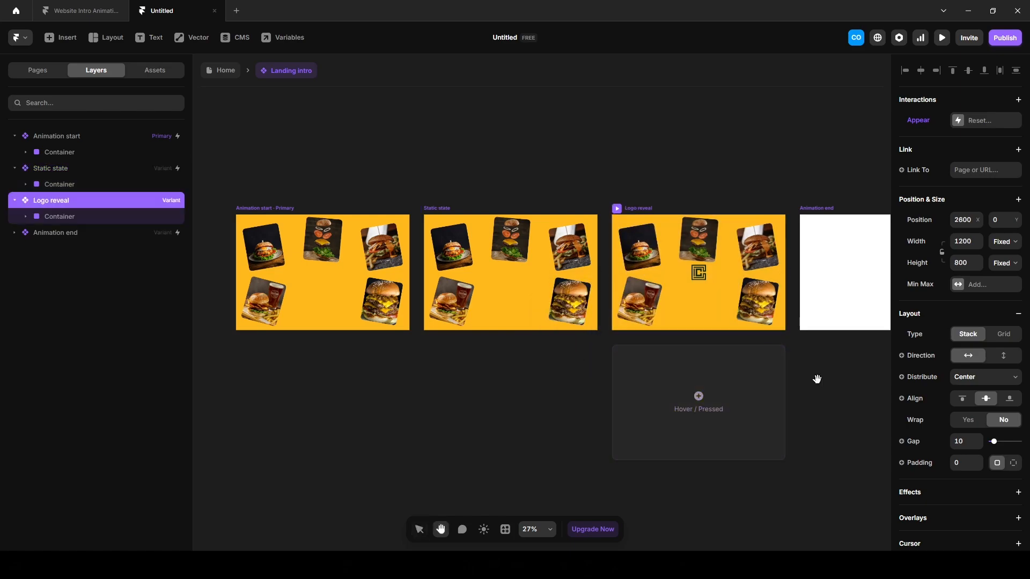
left_click_drag(816, 379, 577, 389)
left_click_drag(545, 282, 602, 294)
left_click(567, 367)
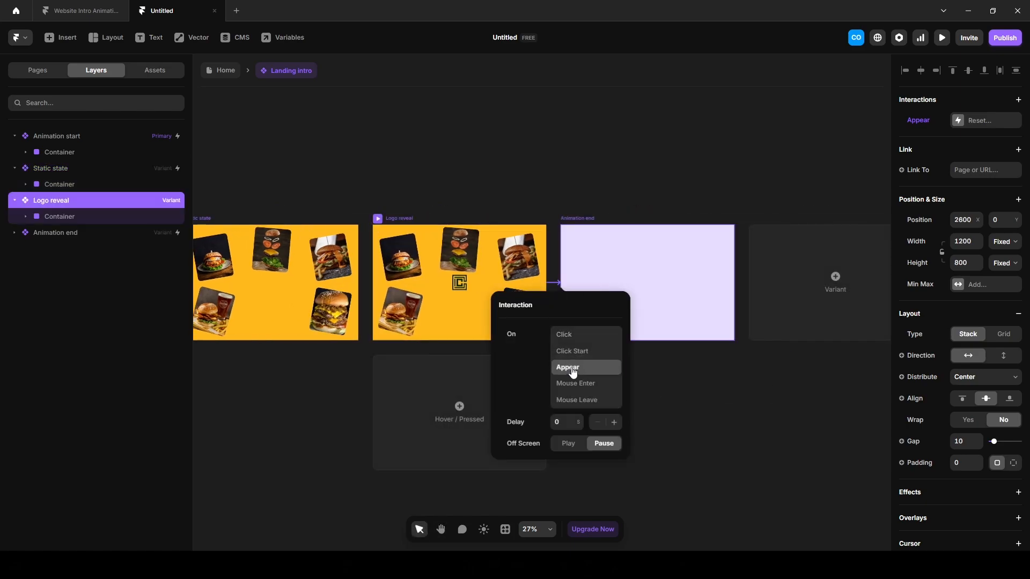
left_click(564, 423)
type("0.7")
Step: Remove the Appear interaction that leads from the Animation end variant back to Static state
left_click(585, 218)
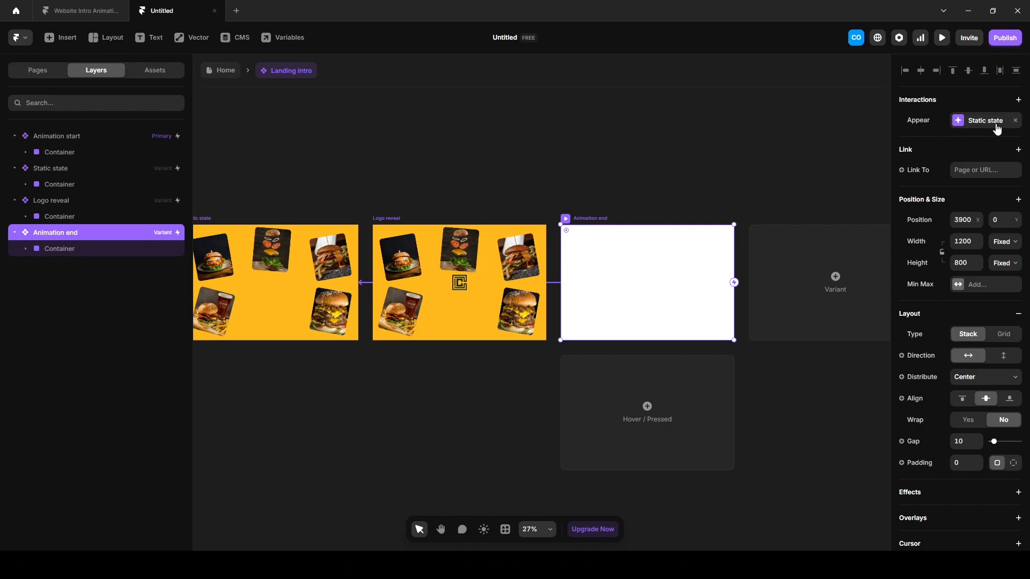
left_click(1015, 120)
left_click(635, 199)
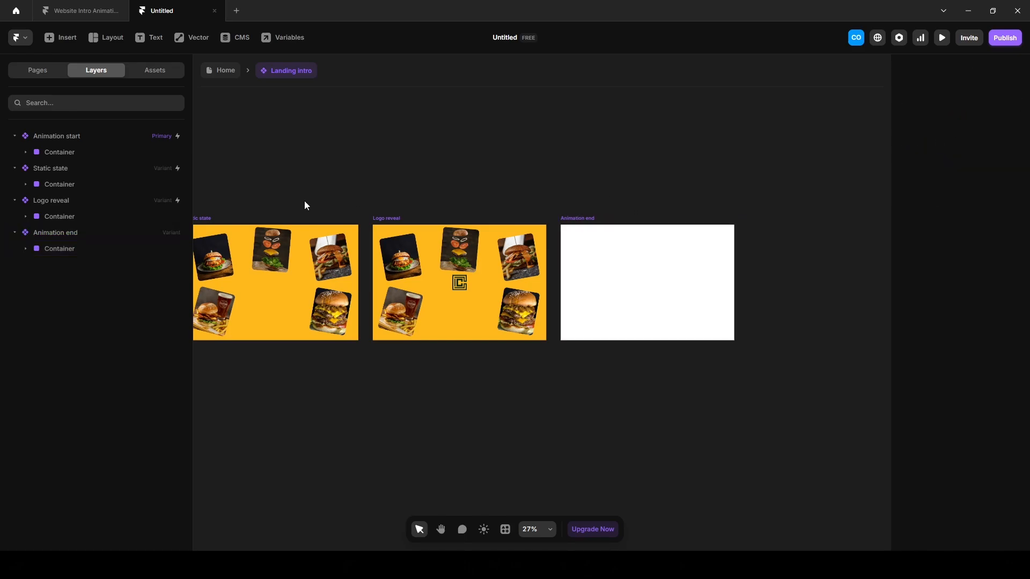
Step: Return to the Home page and preview the landing intro animation, then go back to the canvas
left_click(221, 71)
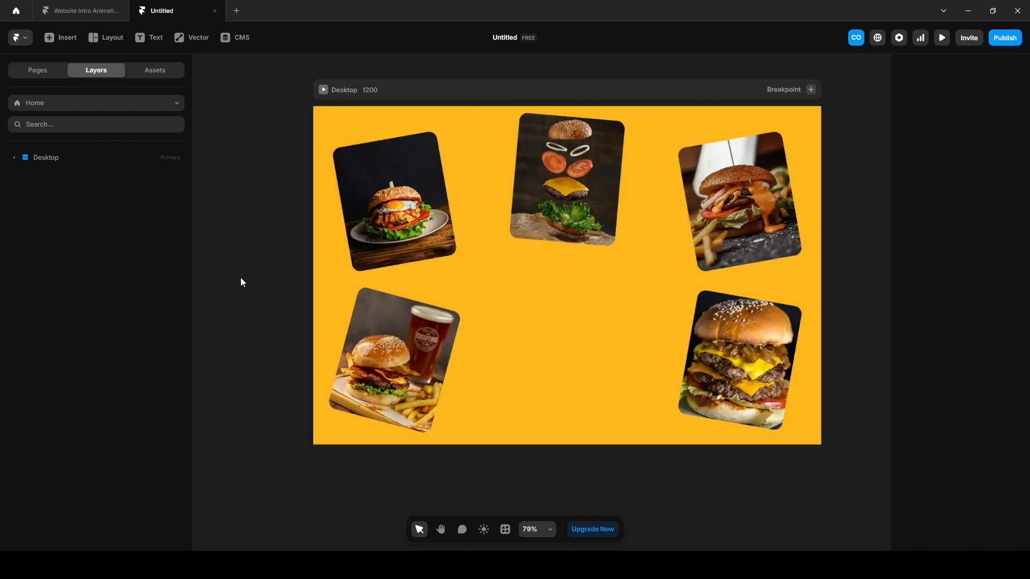
left_click(944, 45)
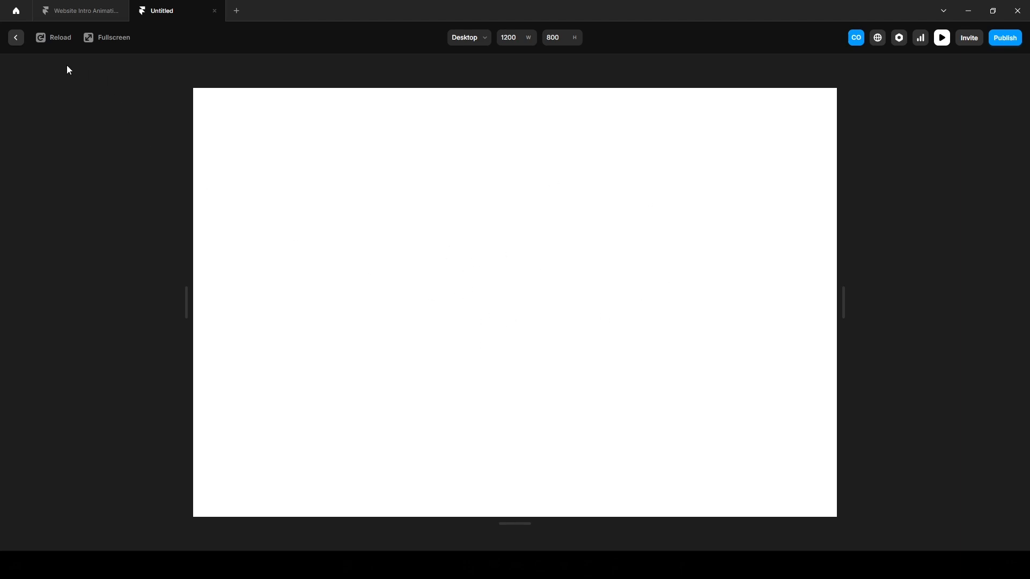
left_click(15, 39)
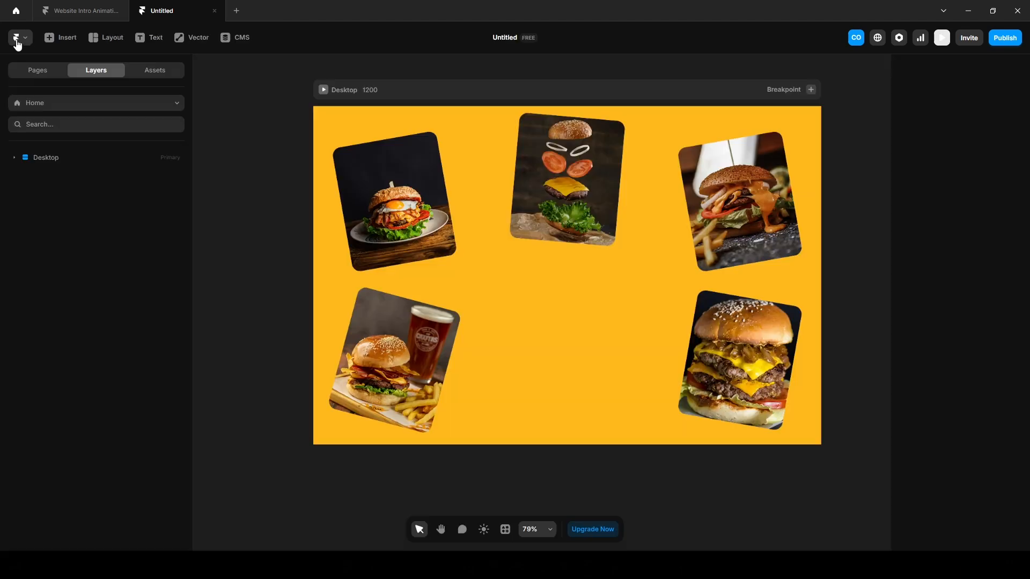
Step: Open the landing intro component and remove the white fill from the Animation start variant
double_click(515, 183)
scroll(1019, 378, "down", 4)
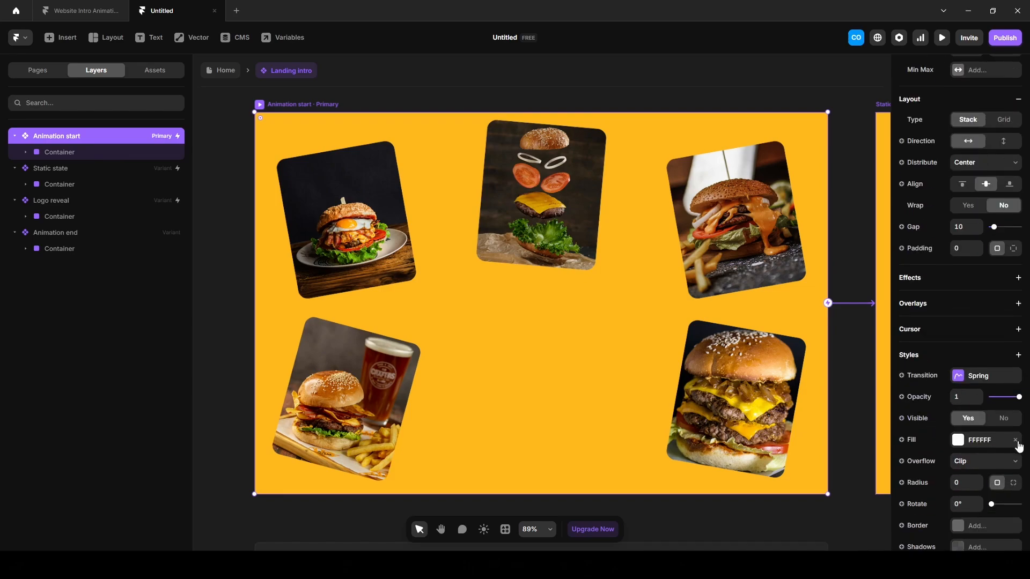
left_click(1015, 441)
scroll(533, 391, "down", 5)
left_click(448, 219)
left_click_drag(433, 207, 339, 169)
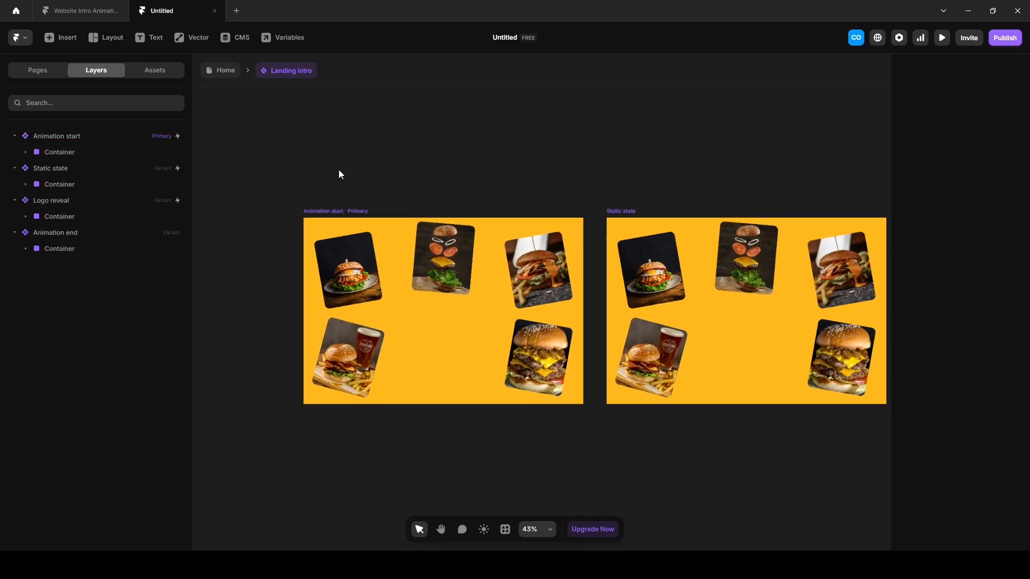
Step: Set the Animation start variant's transition to Ease with the Ease In Out curve
left_click(332, 209)
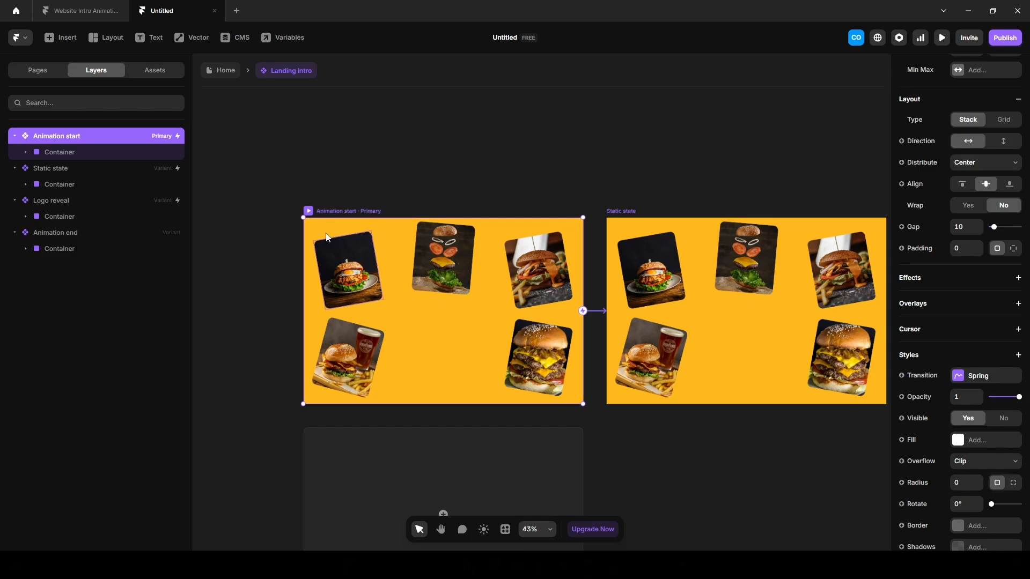
left_click(968, 378)
left_click(812, 344)
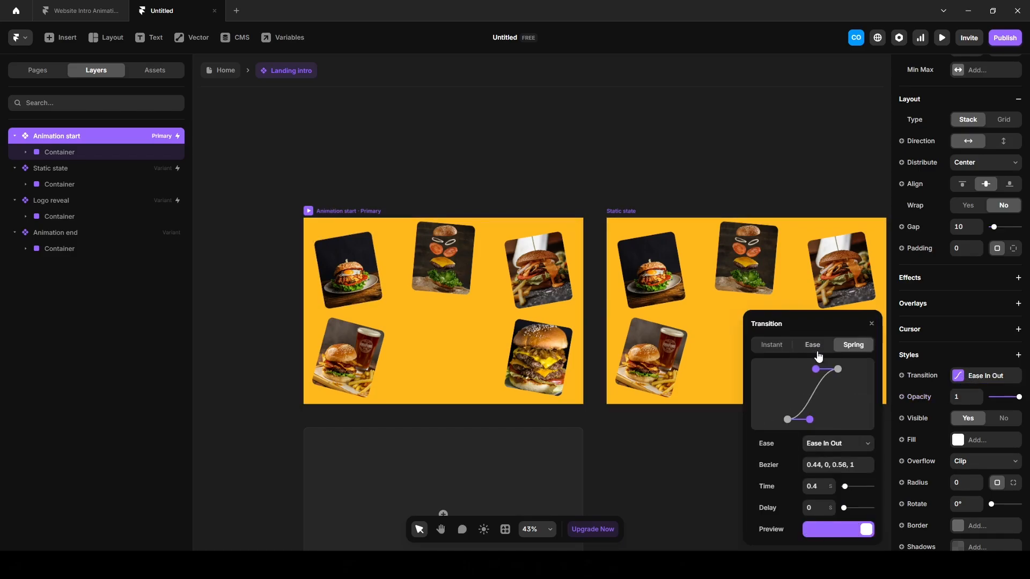
left_click(612, 449)
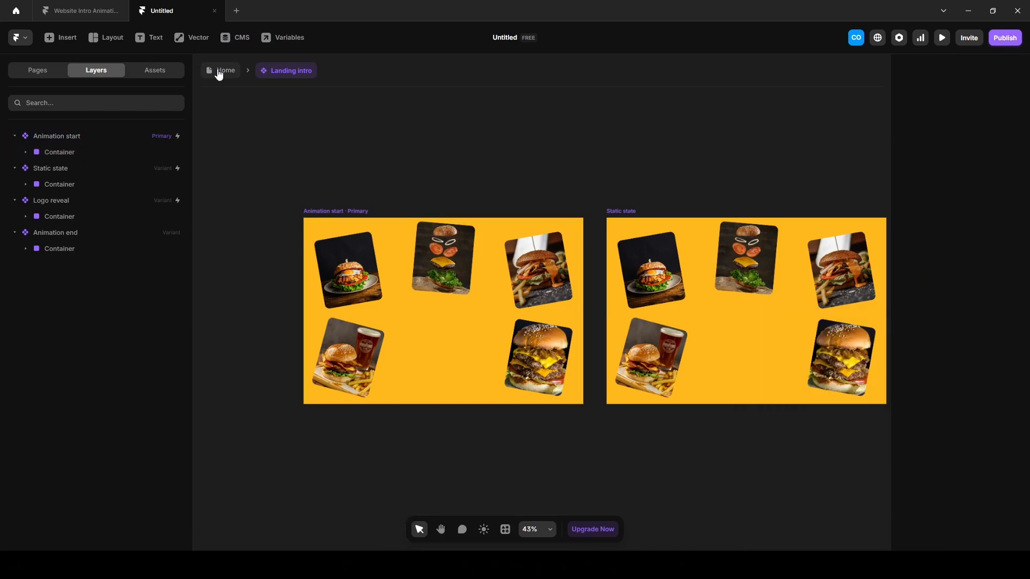
Step: Go back to the Home page and play the site preview twice to check the intro animation
left_click(220, 72)
left_click(942, 38)
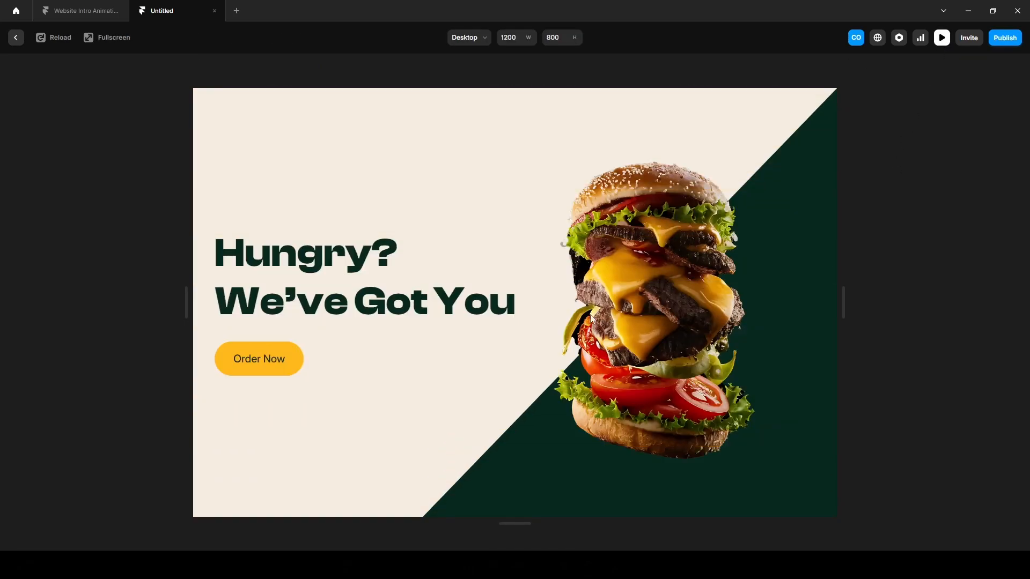
left_click(21, 41)
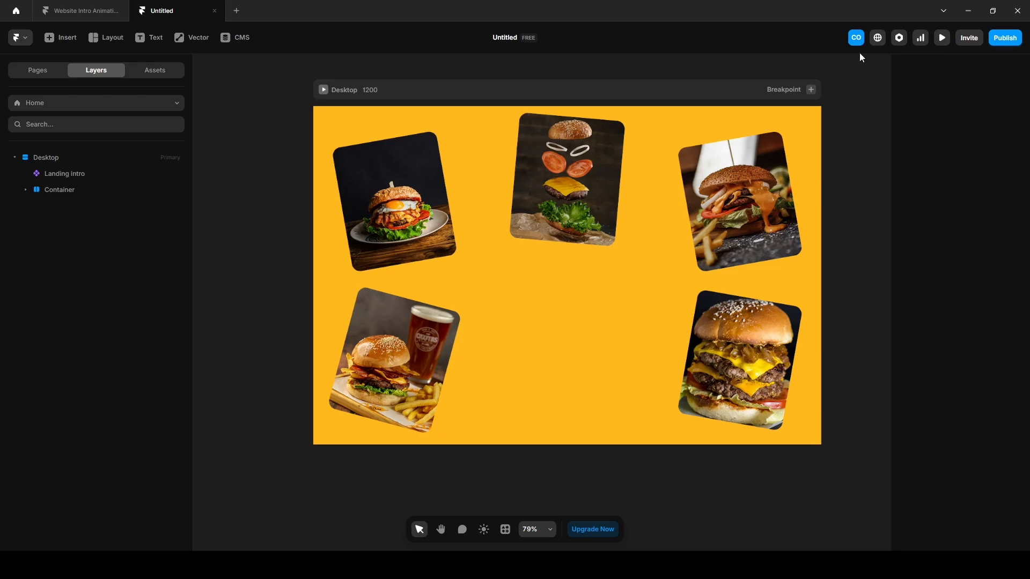
left_click(942, 38)
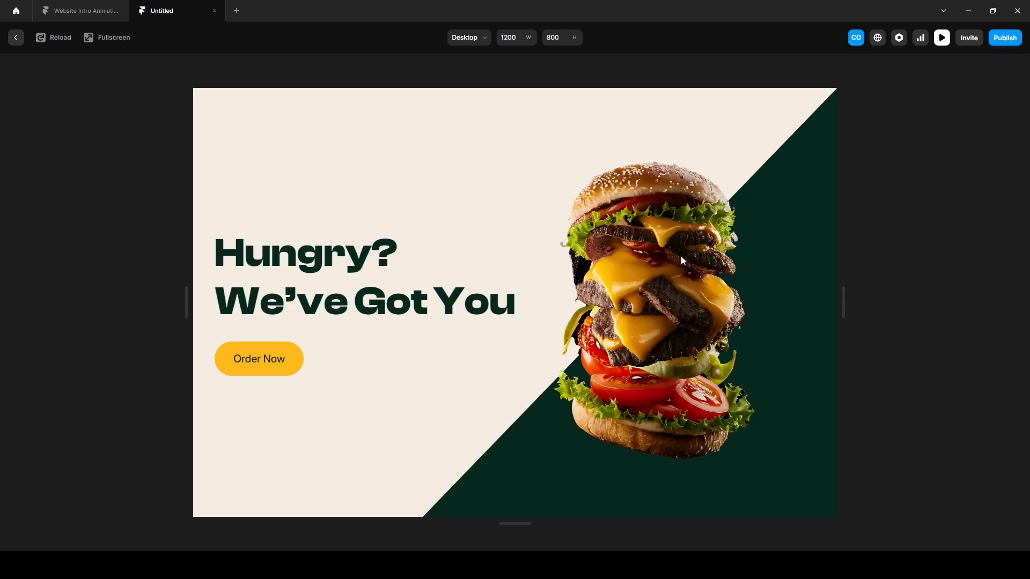
Step: Open the published site in the browser and reload it twice to replay the intro animation
left_click(1000, 42)
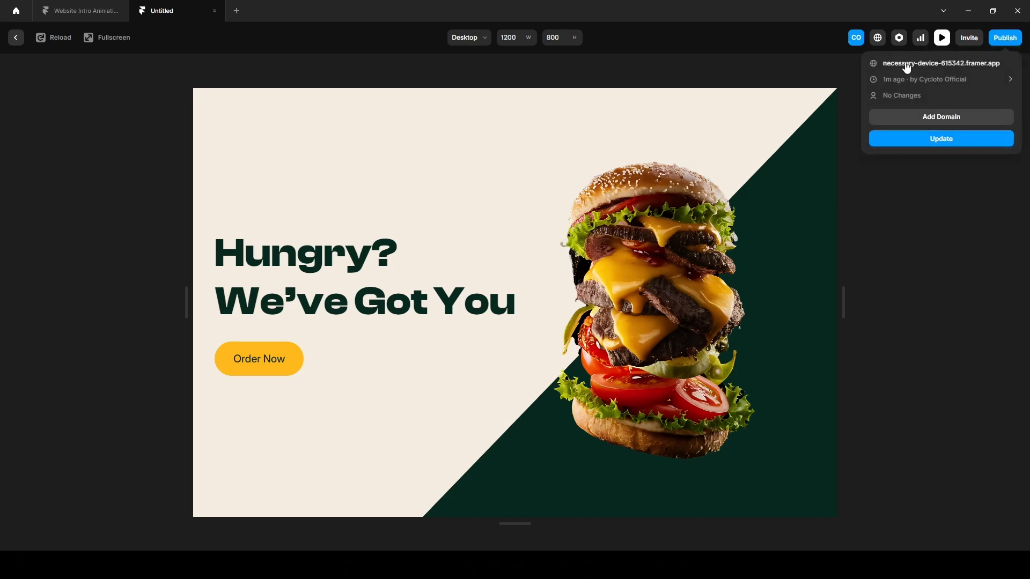
left_click(904, 64)
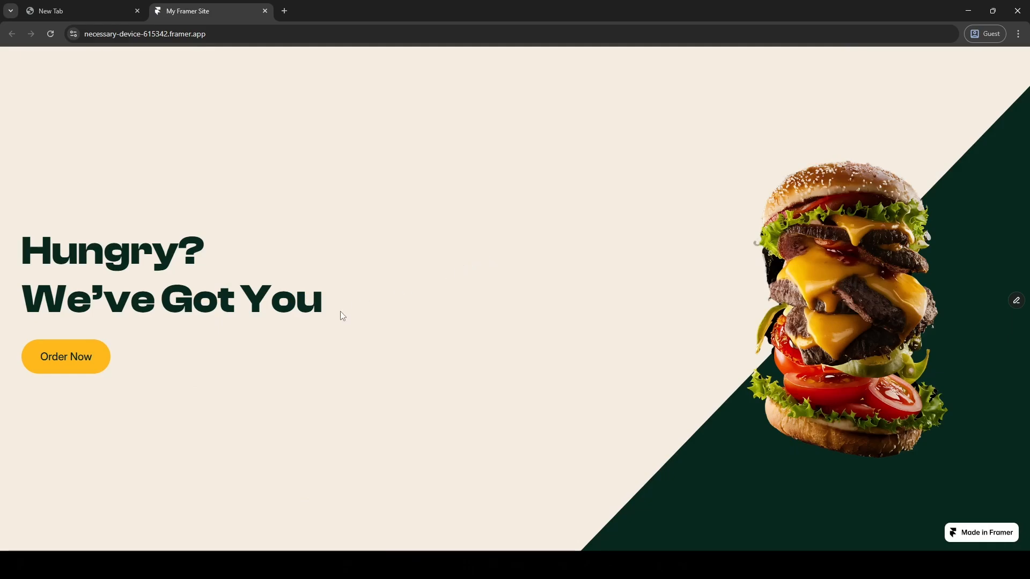
left_click(50, 34)
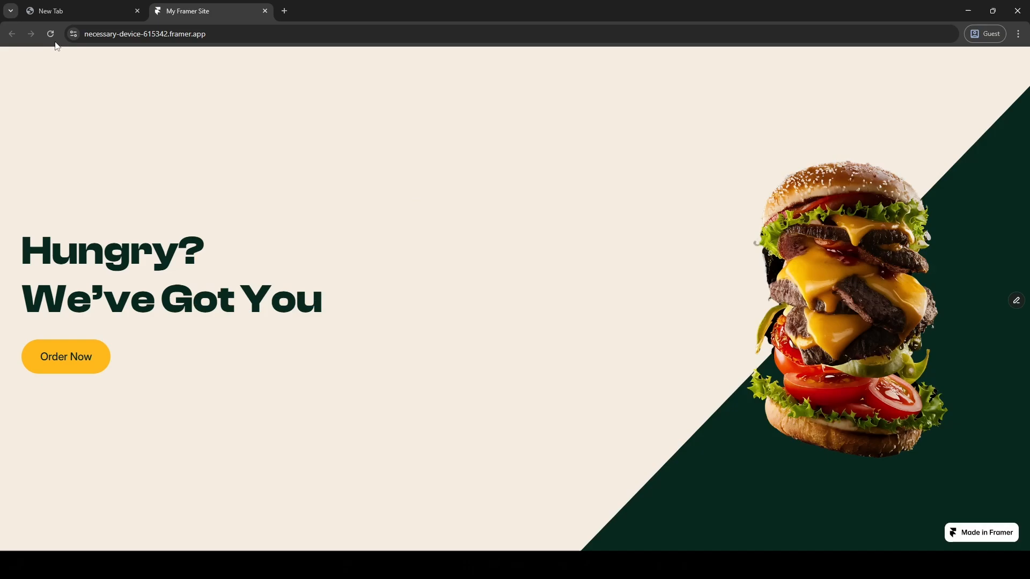
left_click(51, 34)
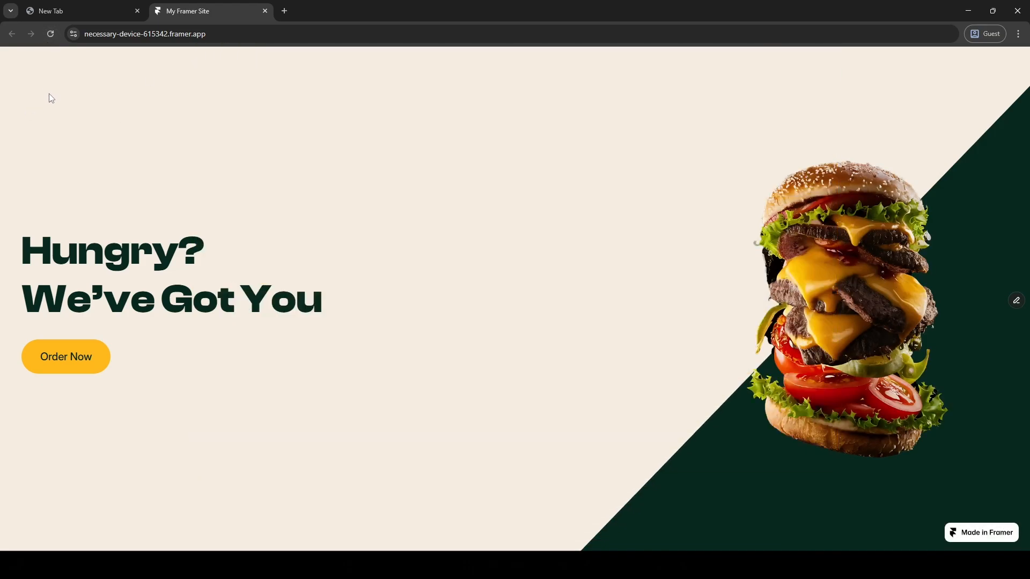
Step: Reload the published site, switch back to Framer and pin the Landing intro to the left and right edges of the Desktop frame
left_click(51, 34)
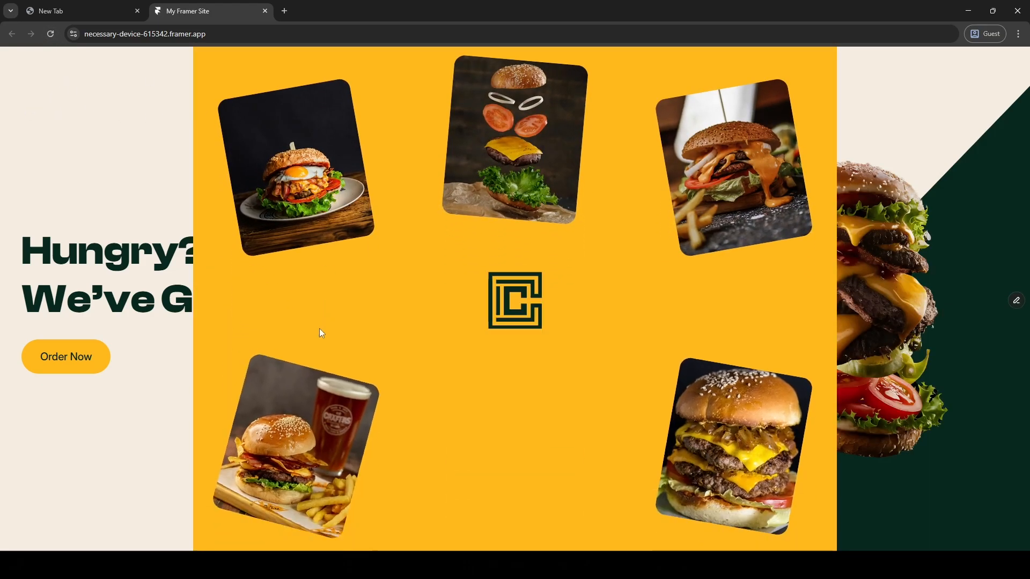
key("alt+Tab")
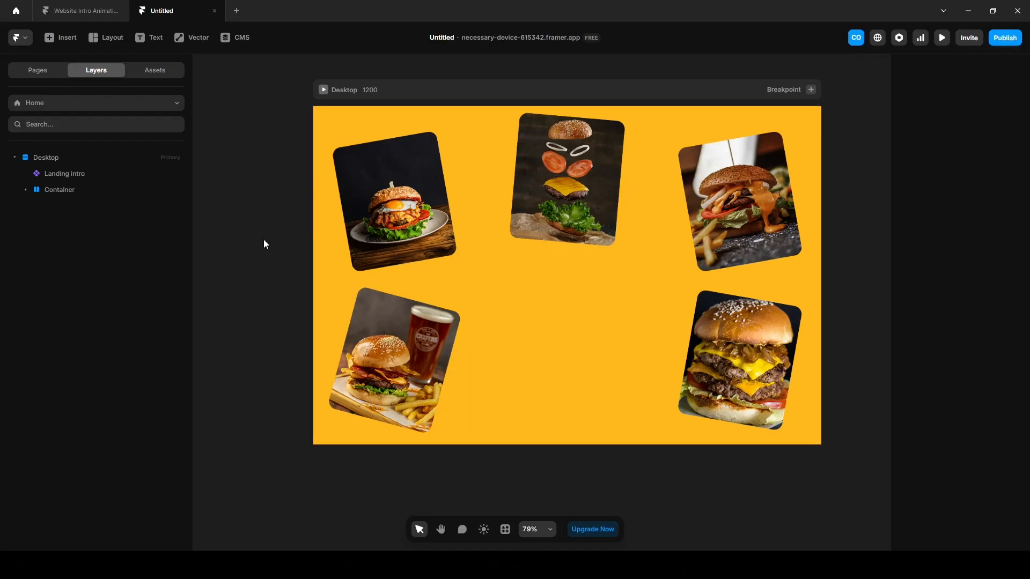
left_click(82, 177)
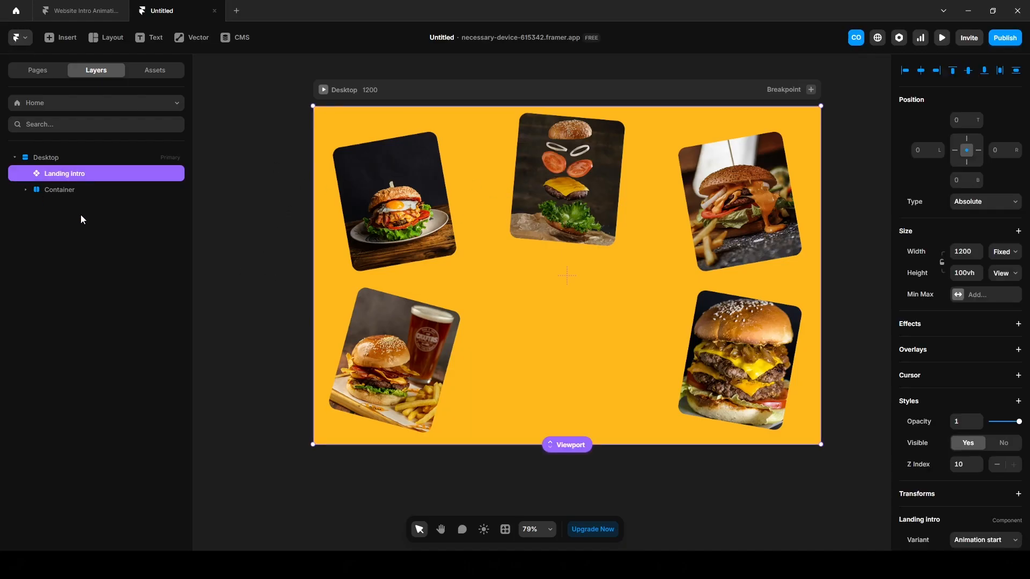
left_click(955, 150)
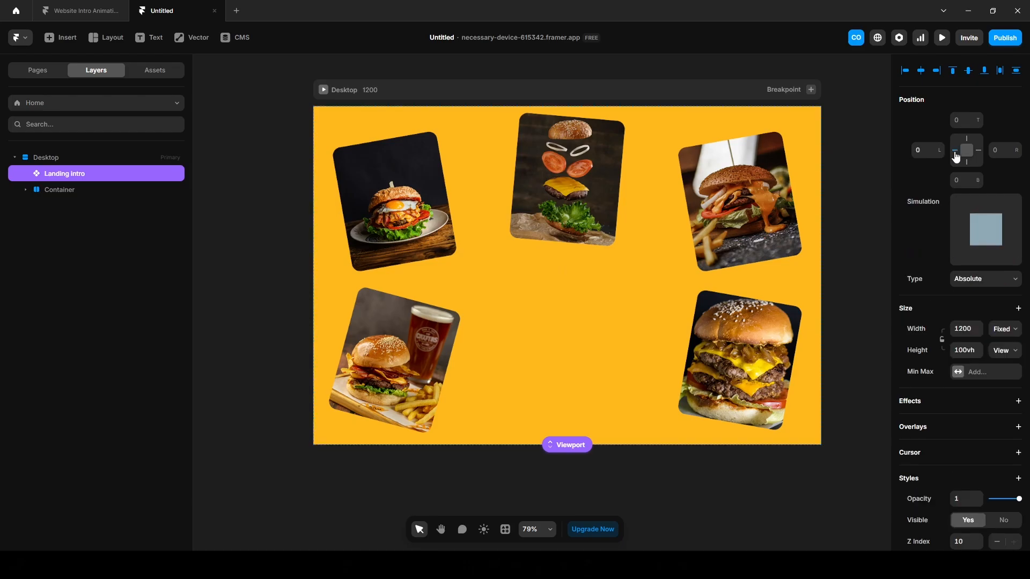
Step: Publish the site update and open the live site
left_click(1004, 38)
left_click(929, 142)
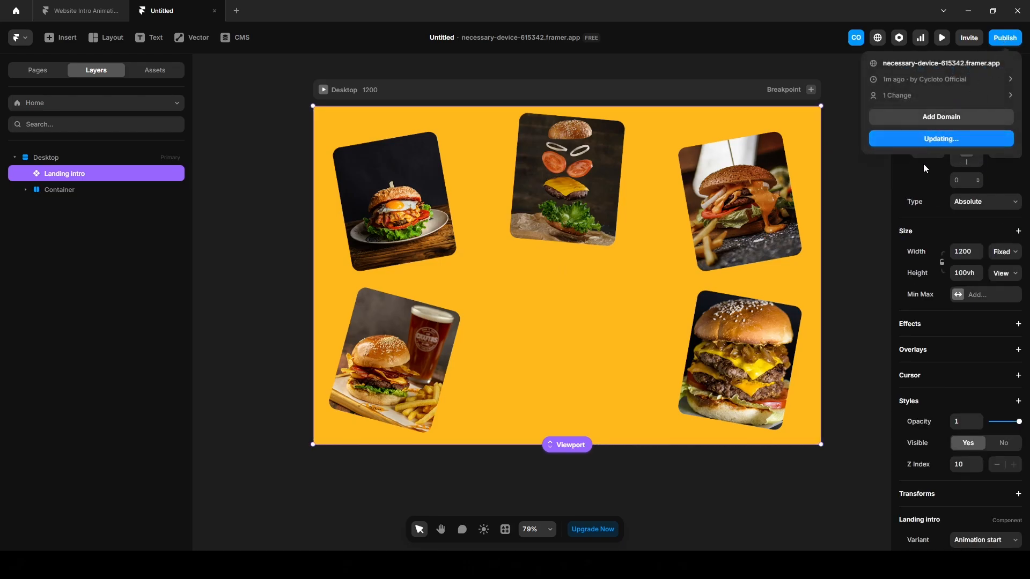
left_click(931, 64)
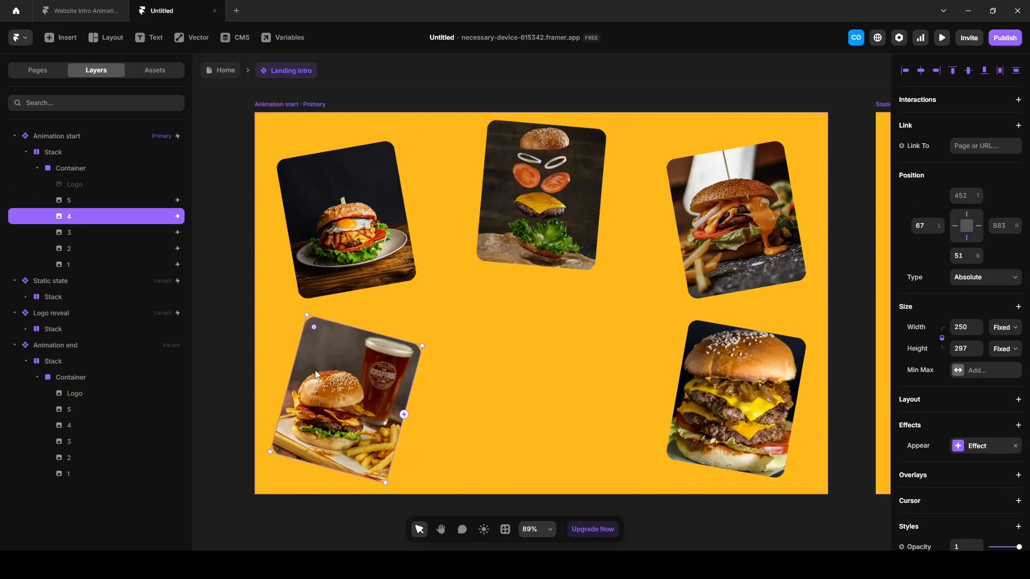
Step: Return to the Home page and hide the Landing intro layer to expose the hero content
left_click(220, 71)
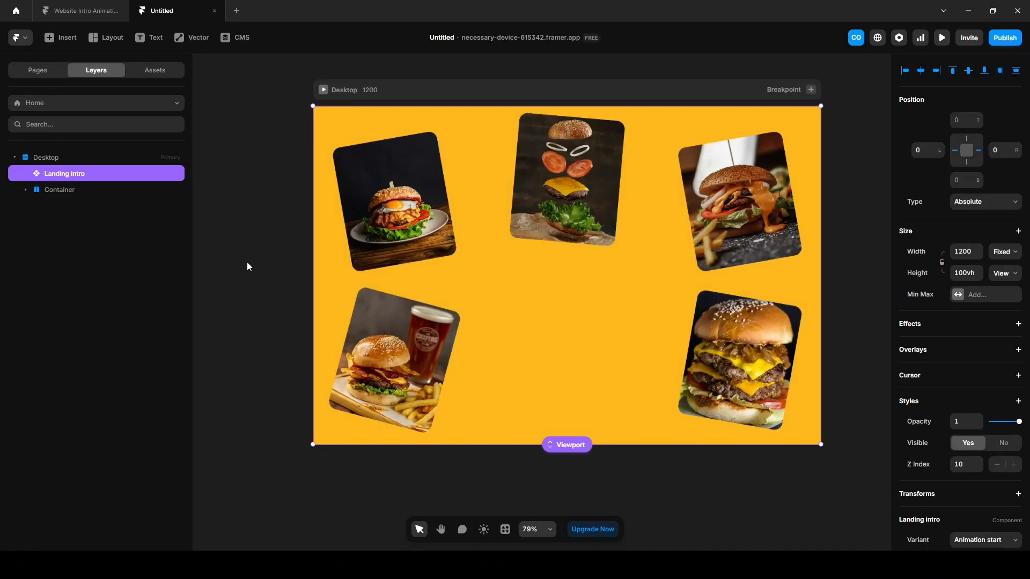
left_click(75, 177)
left_click(1002, 443)
left_click(104, 229)
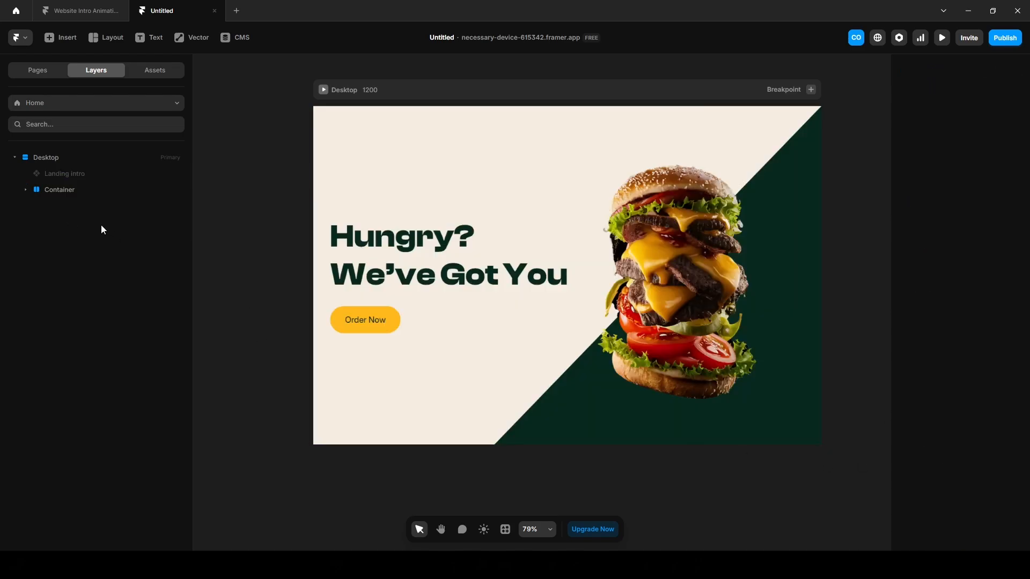
Step: Add a Fade In Appear effect to the Text and button stack and set its enter scale to 0.5
left_click(25, 189)
left_click(75, 208)
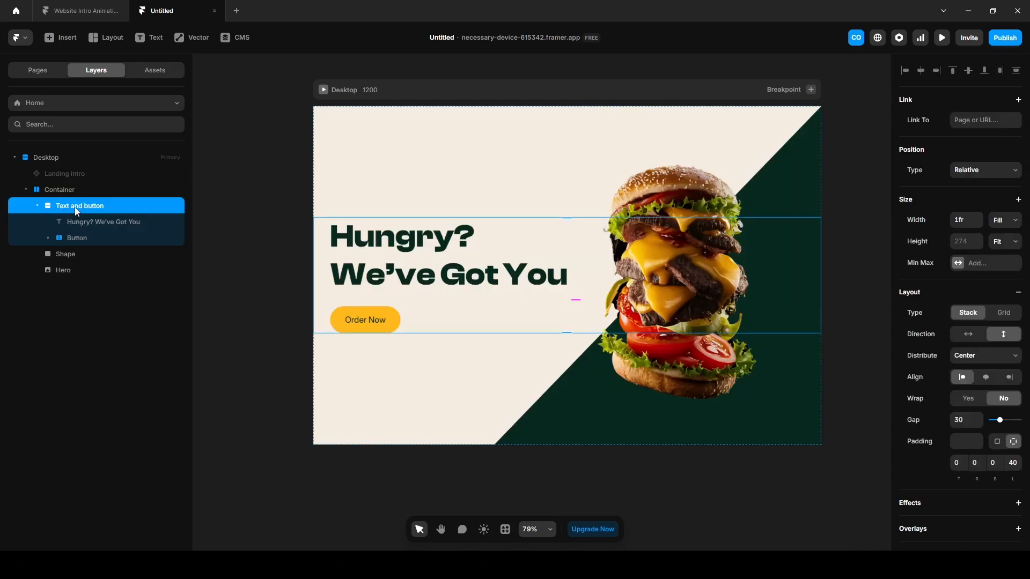
scroll(934, 433, "down", 1)
scroll(934, 433, "down", 3)
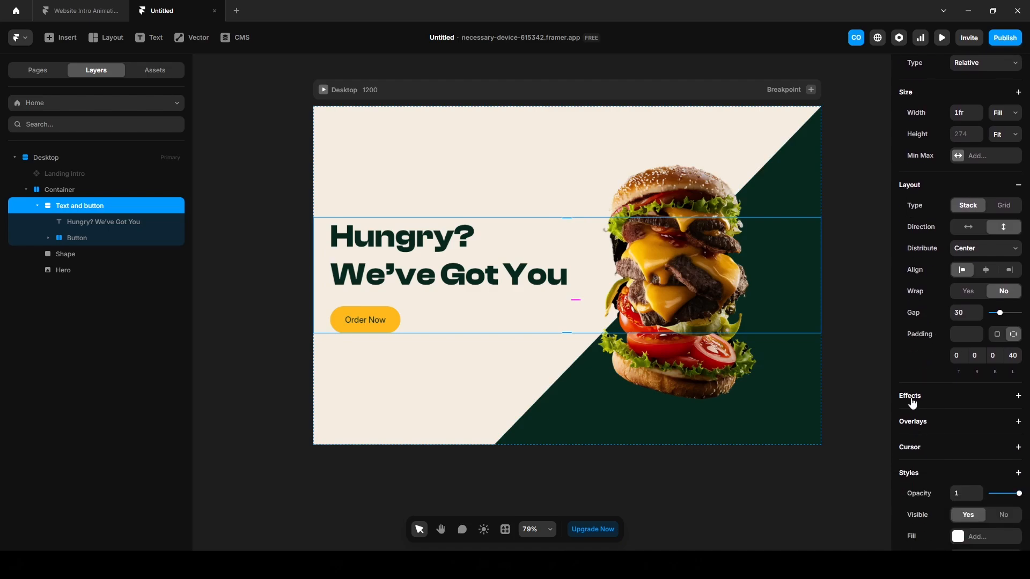
left_click(910, 397)
left_click(932, 250)
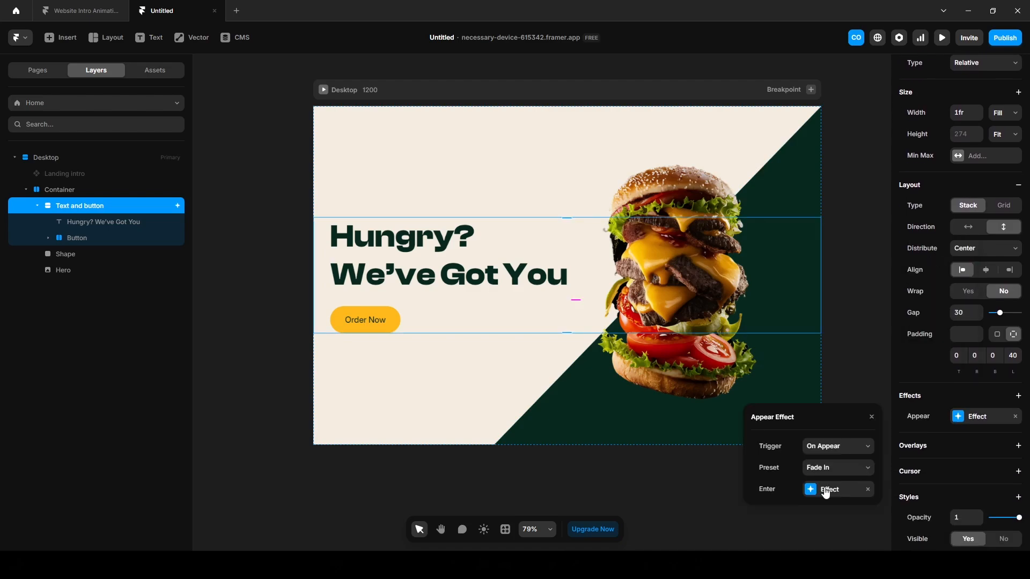
left_click(824, 488)
left_click(815, 444)
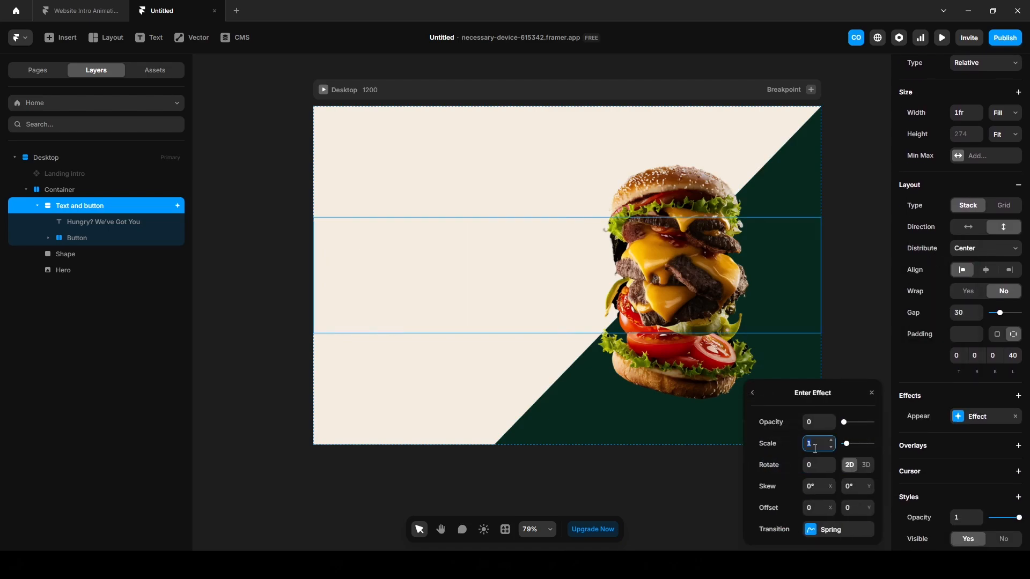
key("Return")
left_click(772, 504)
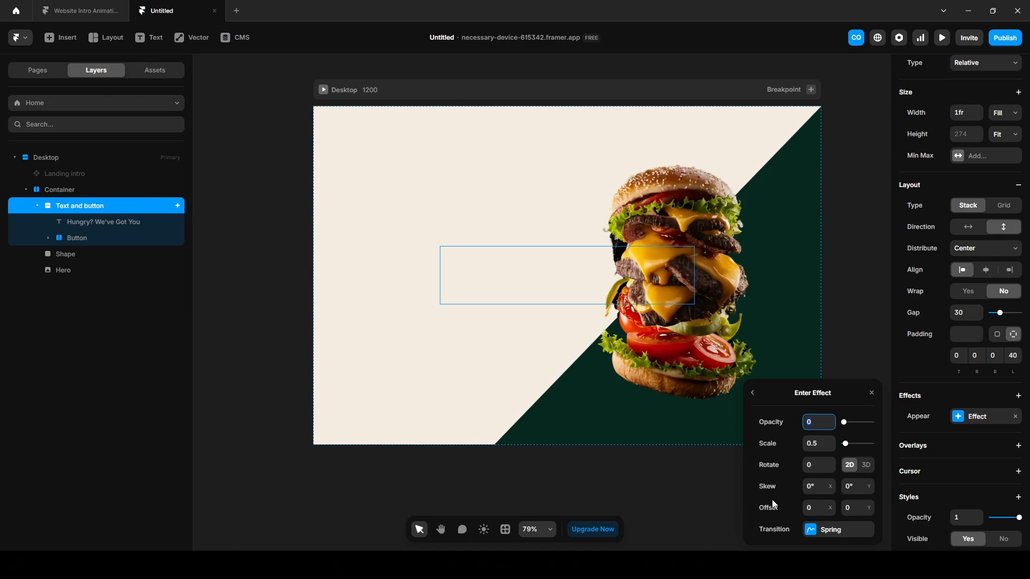
Step: Set the delay of the Text and button effect's Spring transition to 2.2 s
left_click(830, 531)
left_click(828, 528)
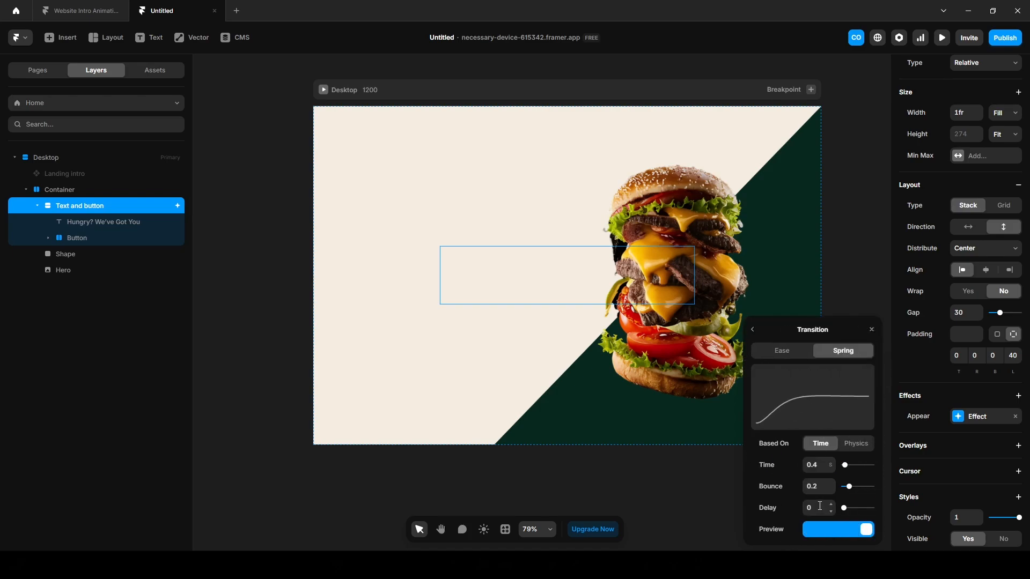
left_click(819, 504)
type("2.2")
key("Return")
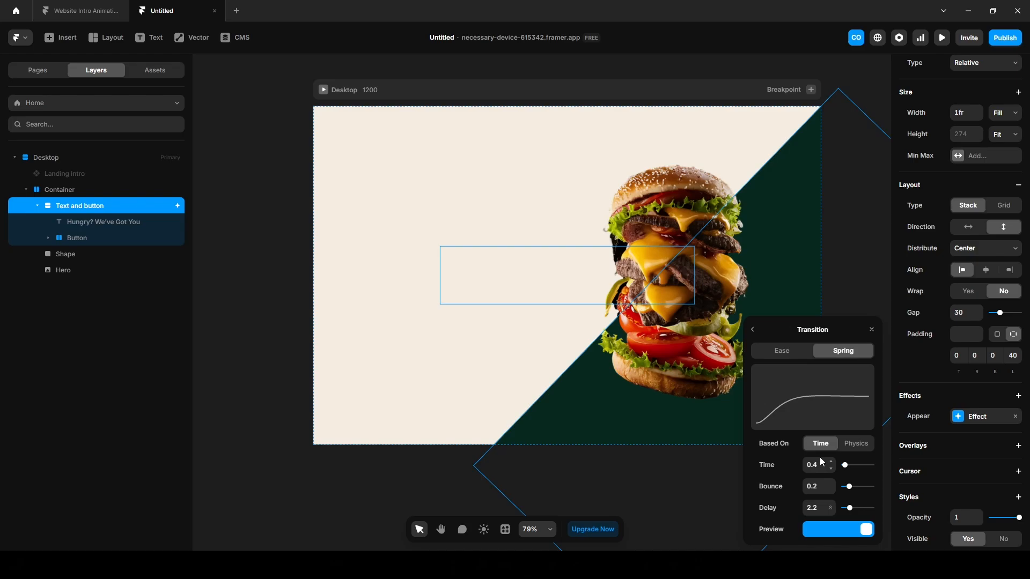
Step: Copy the Appear effect from the Text and button stack, paste it onto the Hero image and open its settings
right_click(983, 417)
left_click(968, 428)
left_click(61, 270)
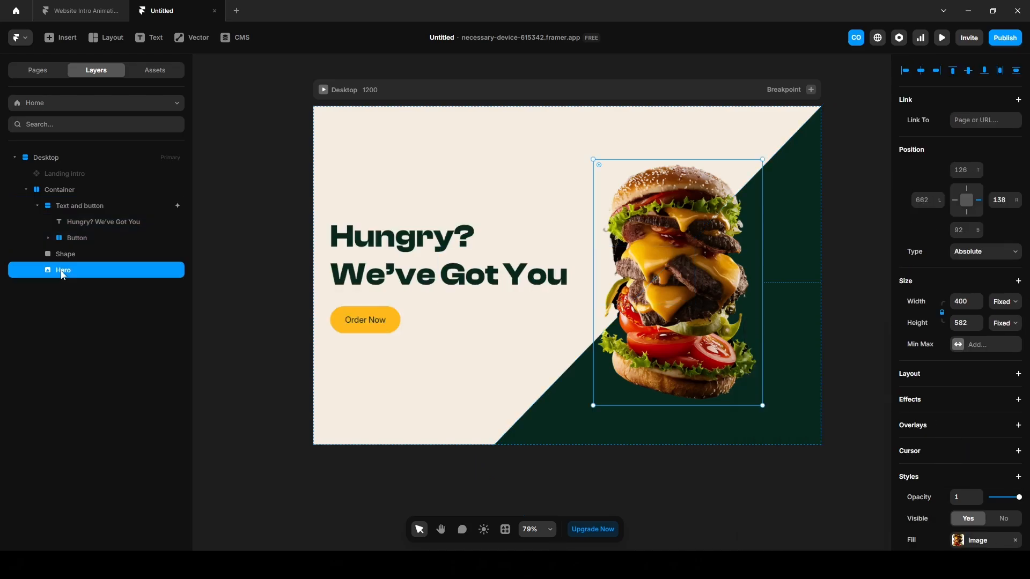
left_click(1017, 400)
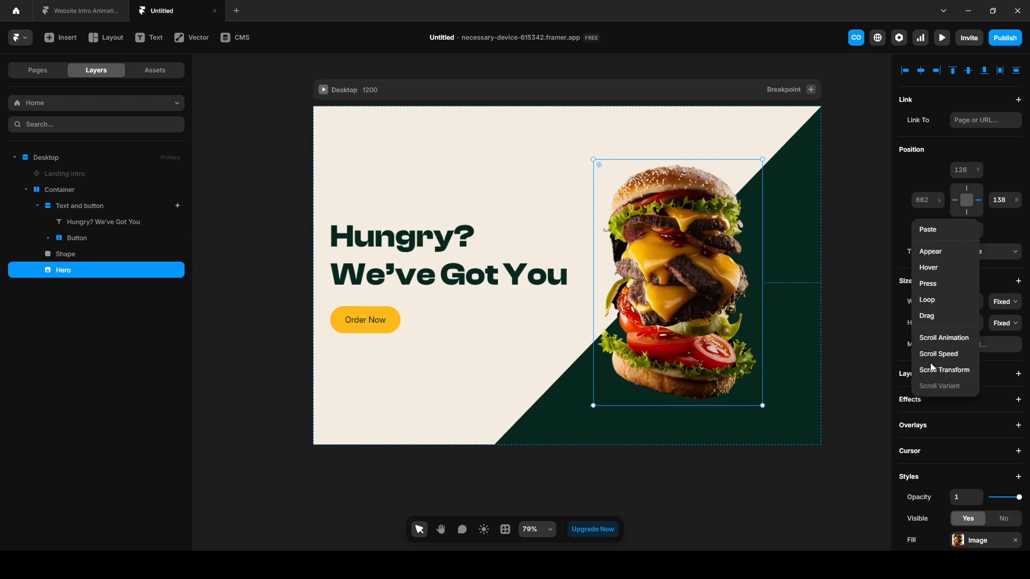
left_click(942, 230)
left_click(965, 420)
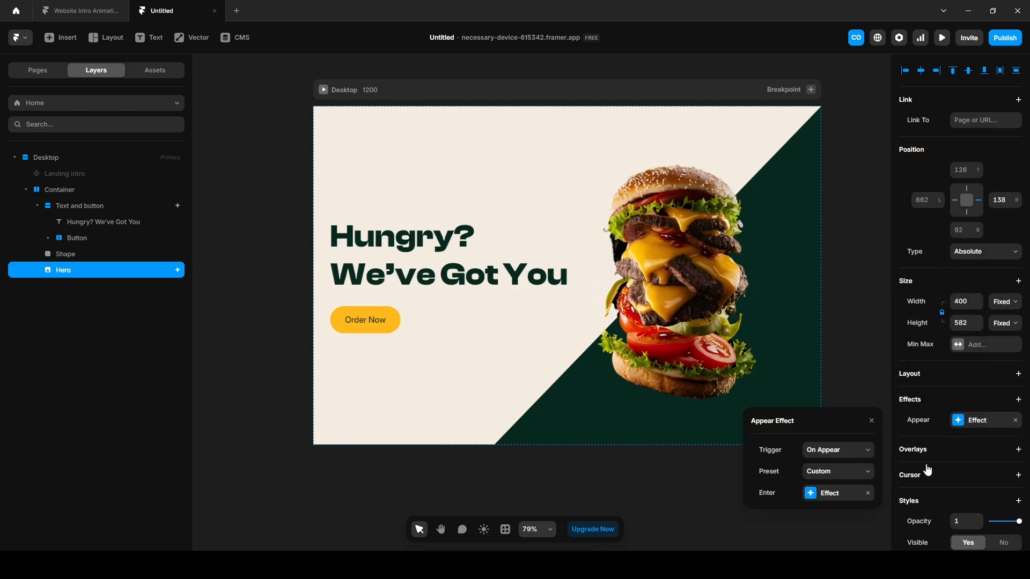
Step: Set the delay of the Hero image's enter transition to 2 s and deselect the image
left_click(821, 493)
left_click(830, 529)
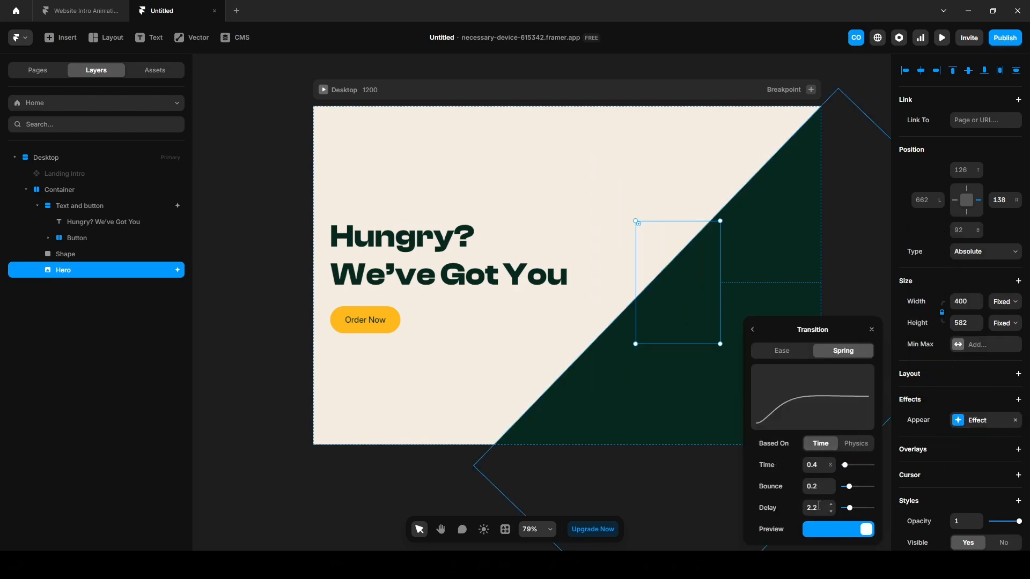
left_click(819, 507)
type("2")
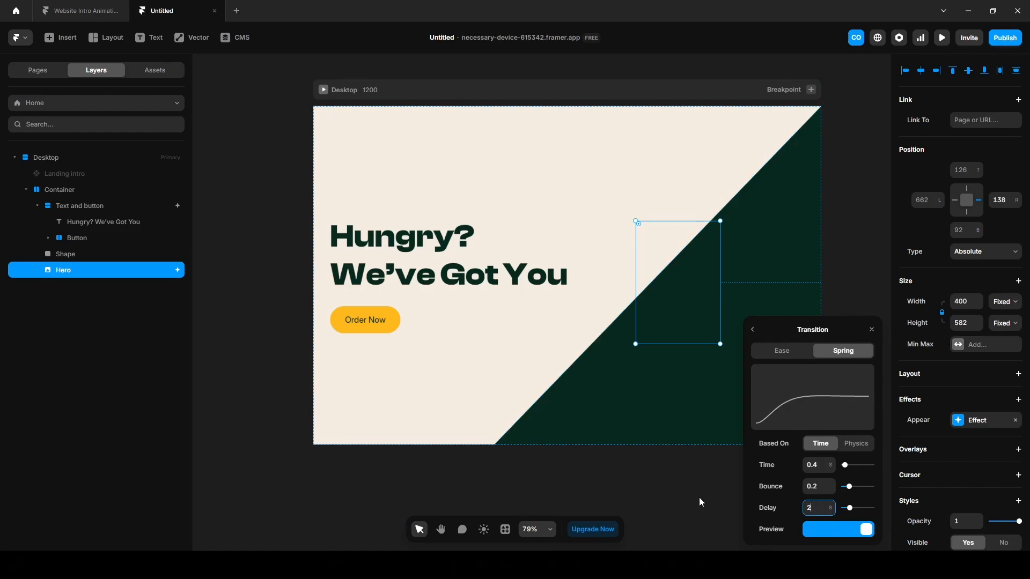
left_click(667, 400)
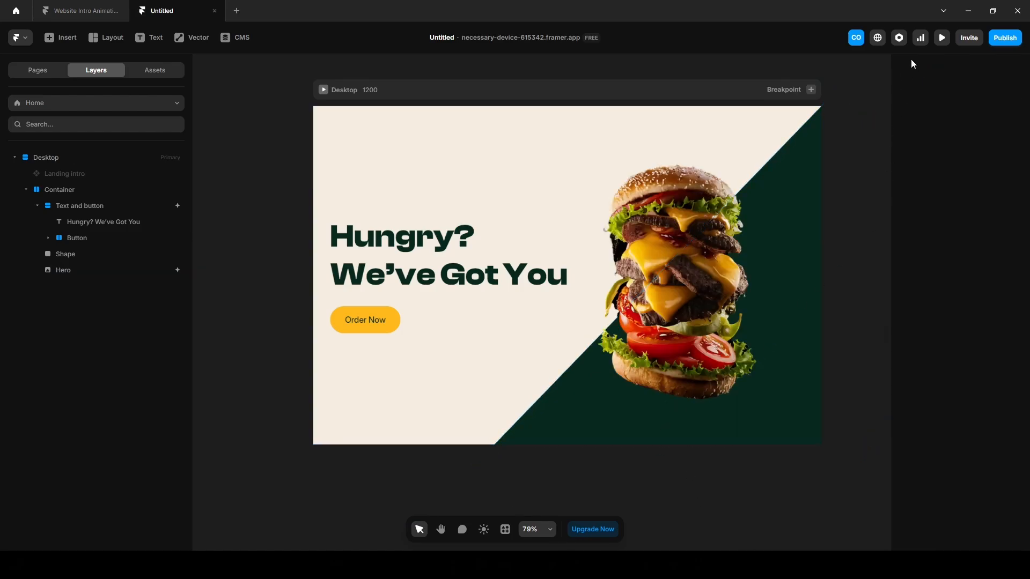
Step: Play and reload the site preview to check the hero's text and burger appear effects
left_click(942, 39)
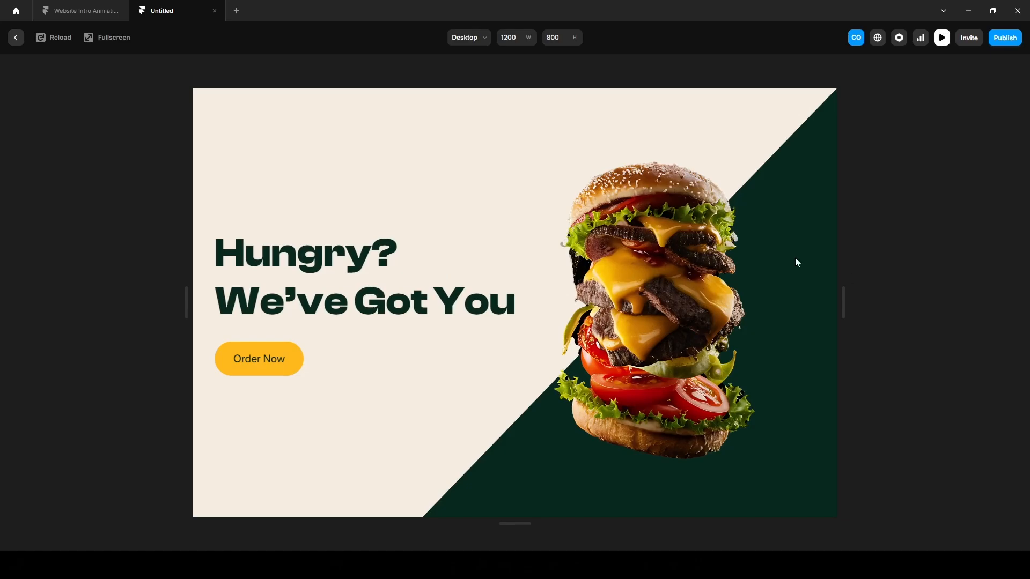
left_click(54, 38)
left_click(14, 38)
Step: Make the Landing intro layer visible and replay the full intro and hero animation in the preview
left_click(73, 174)
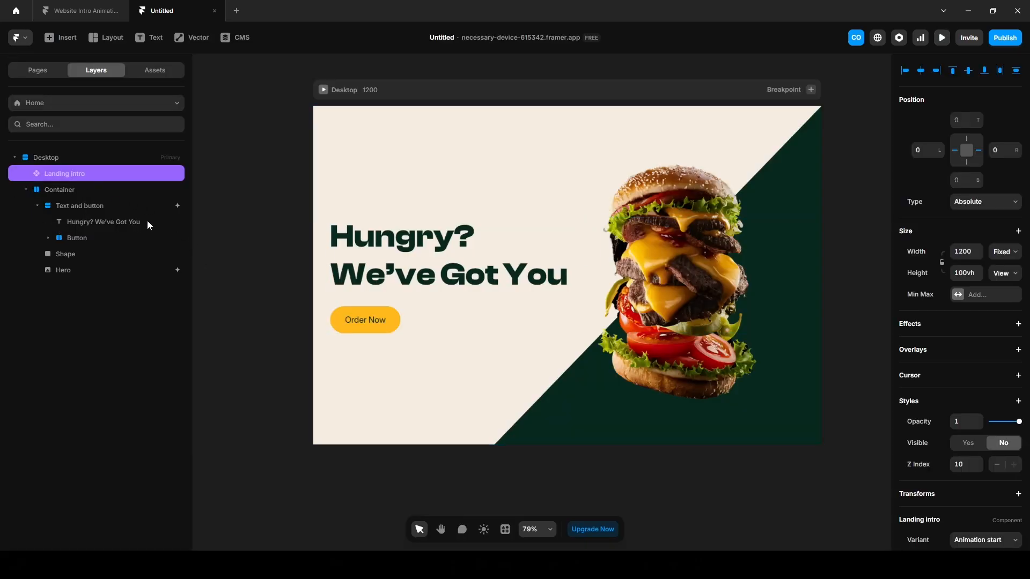
left_click(970, 443)
left_click(942, 38)
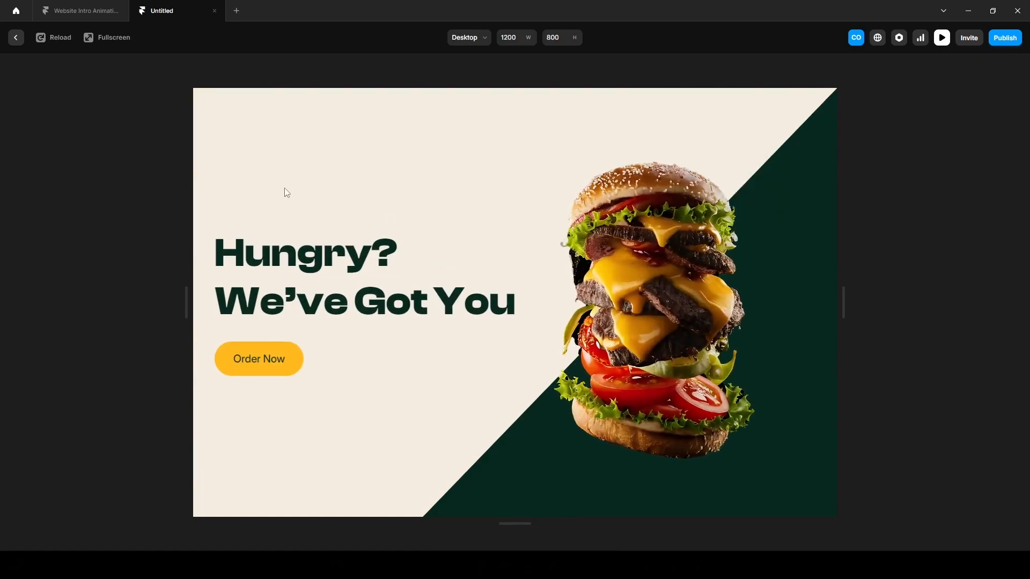
left_click(49, 40)
left_click(16, 37)
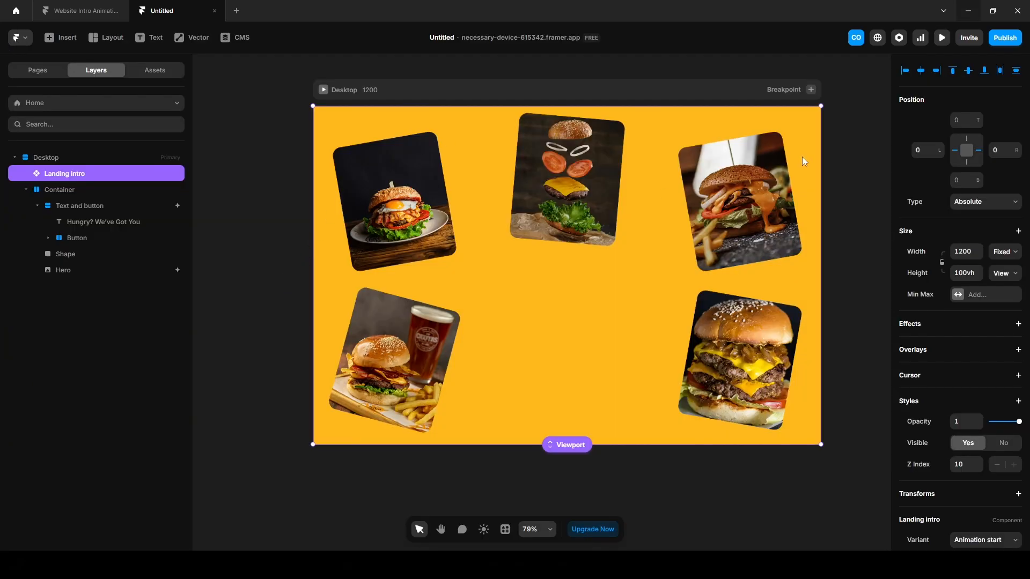
Step: Publish the changes with the new hero effects and open the site's live address
left_click(1000, 38)
left_click(957, 138)
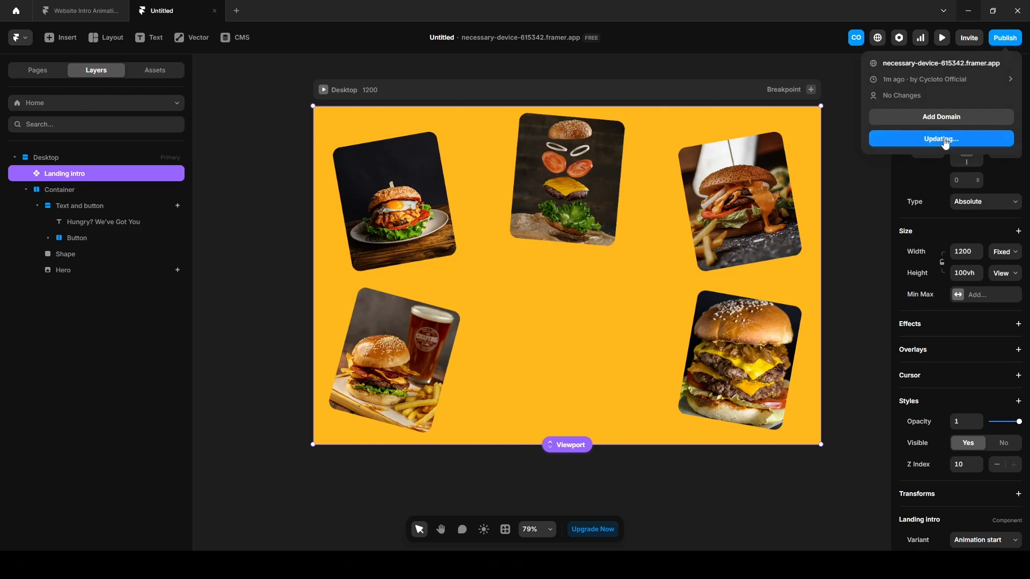
left_click(527, 40)
left_click(528, 40)
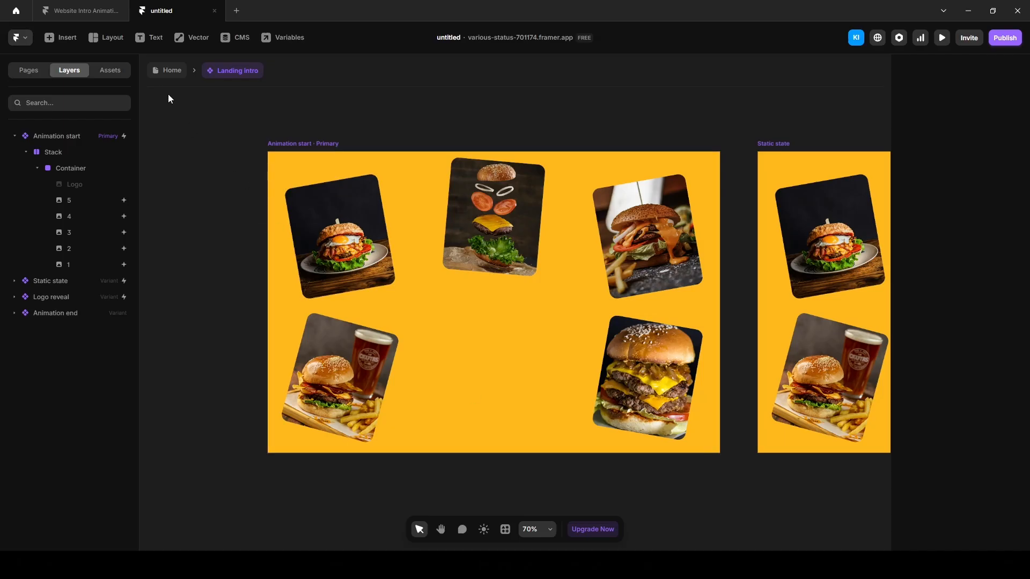
Step: Capture the area around the intro images on various-status-701174.framer.app and reload the page to replay the animation
left_click(102, 167)
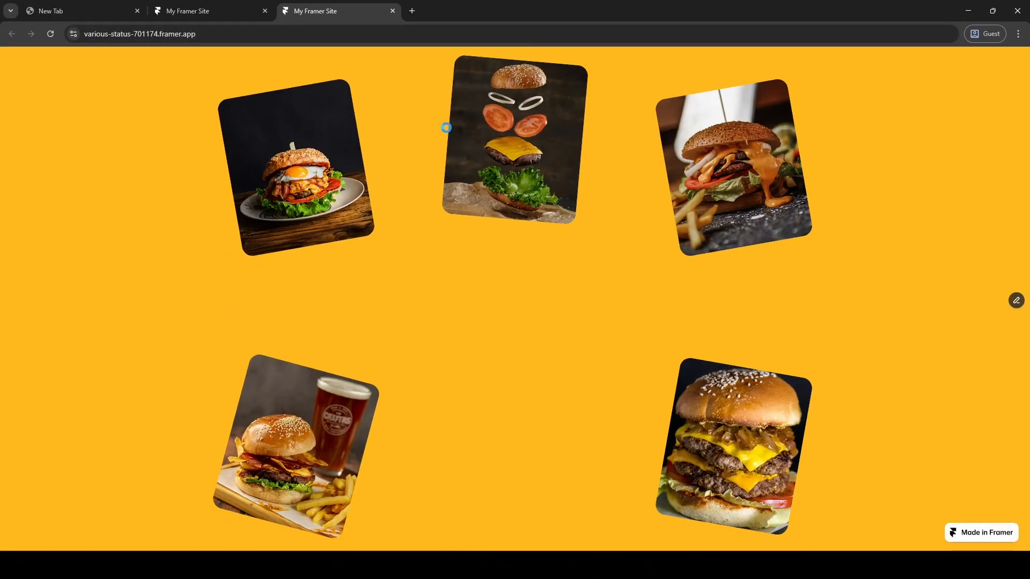
key("Print")
mouse_move(175, 51)
left_mouse_down()
mouse_move(543, 169)
mouse_move(832, 464)
mouse_move(850, 539)
mouse_move(871, 548)
left_mouse_up()
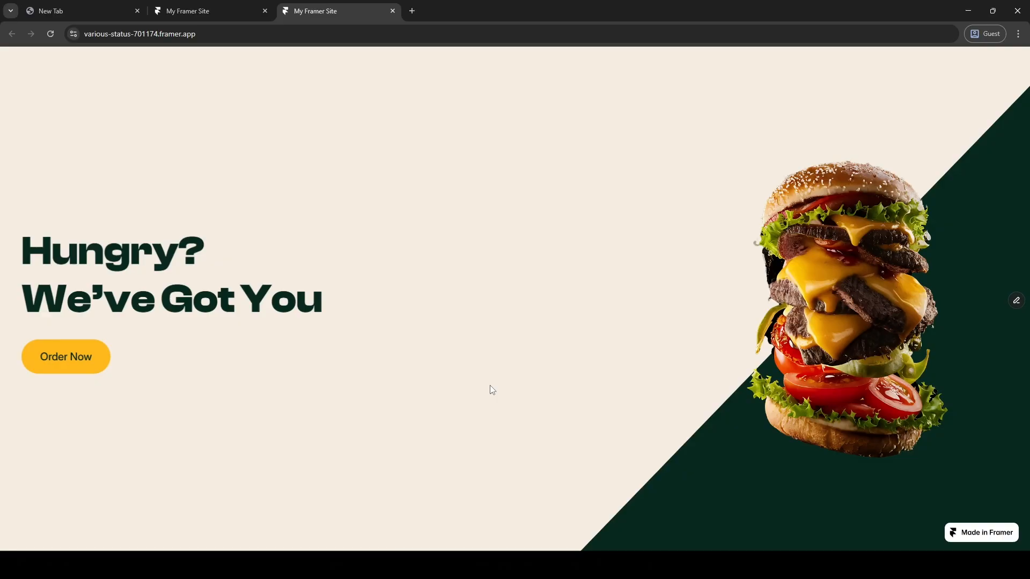
left_click(50, 33)
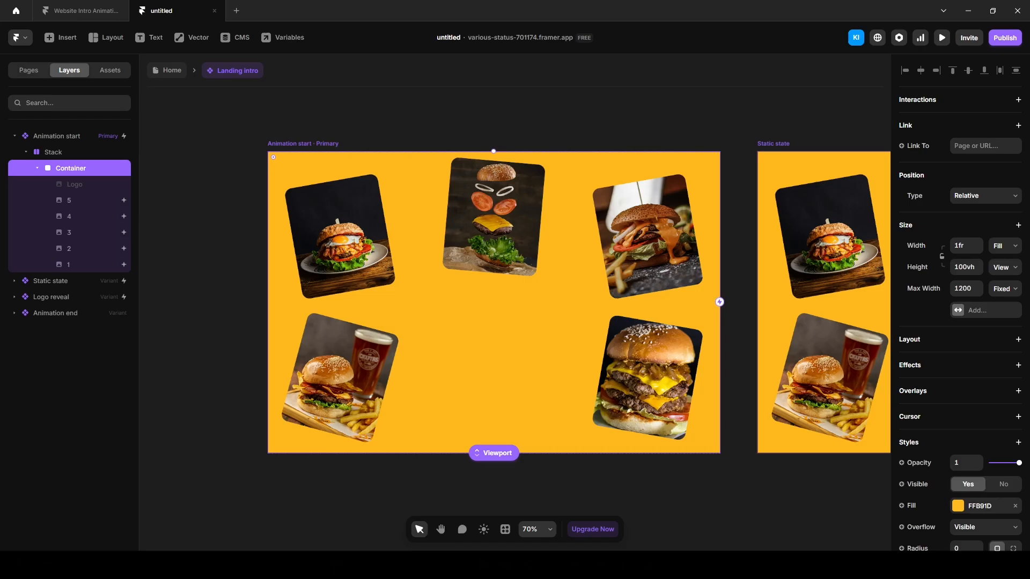
Step: Inspect the enter transition of image 1's Appear effect in the Animation start variant and open the published site to compare
left_click(93, 268)
left_click(970, 448)
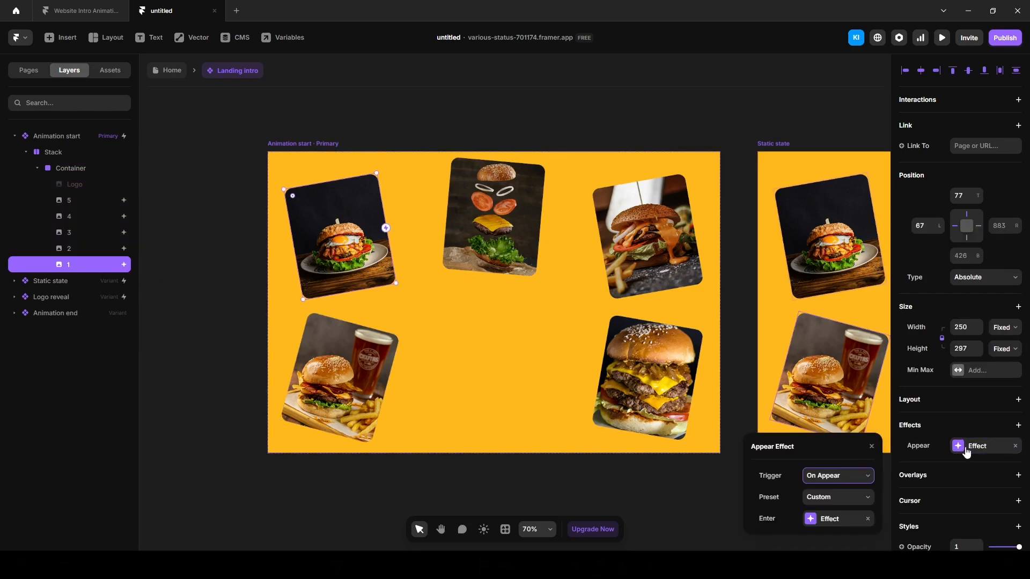
left_click(826, 524)
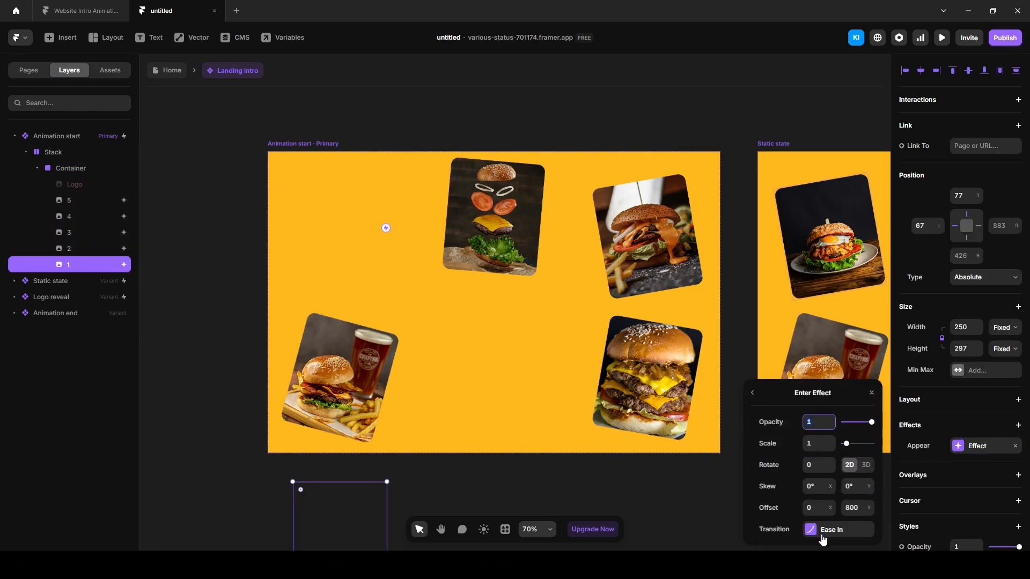
left_click(821, 531)
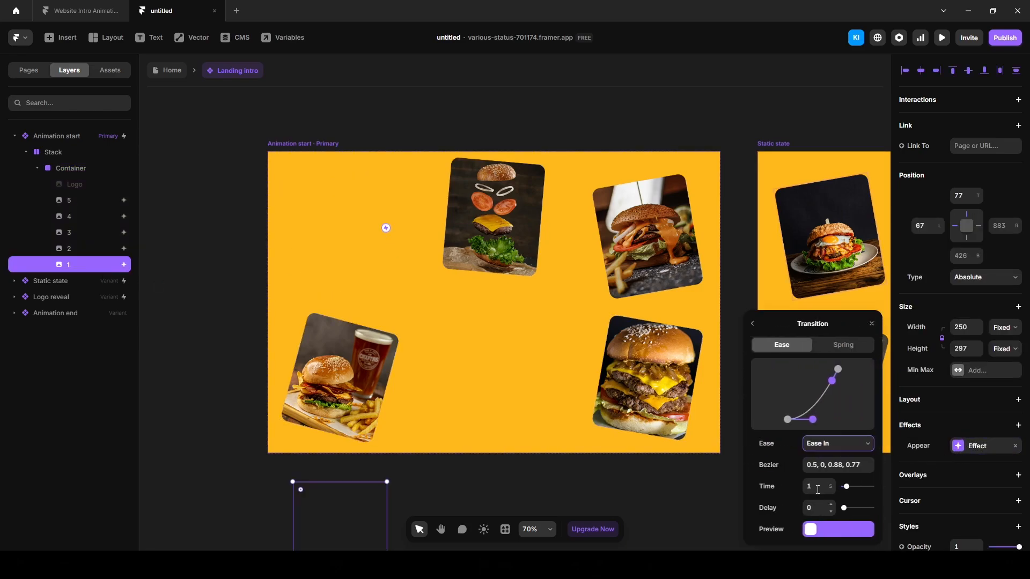
left_click(654, 498)
left_click(546, 37)
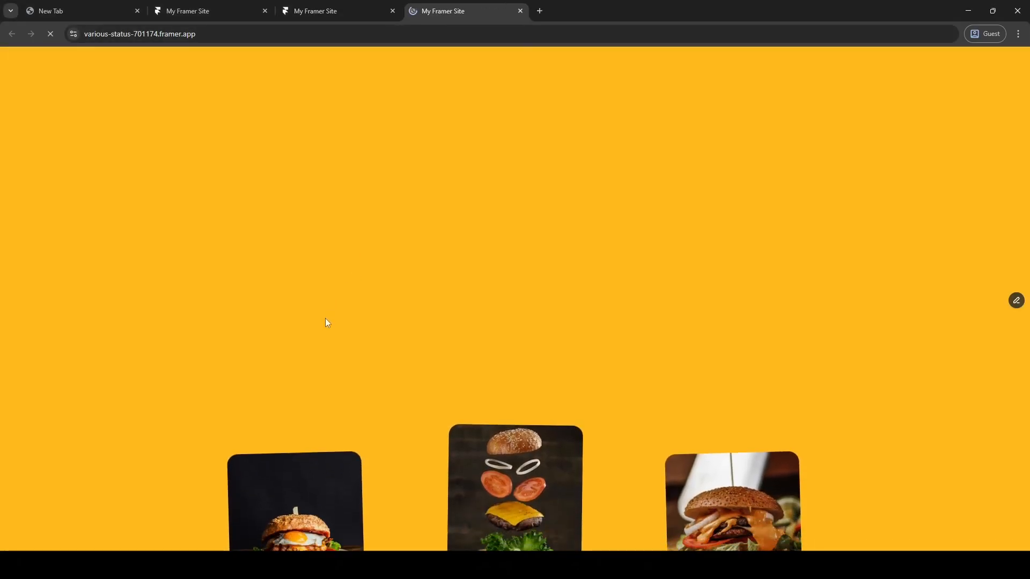